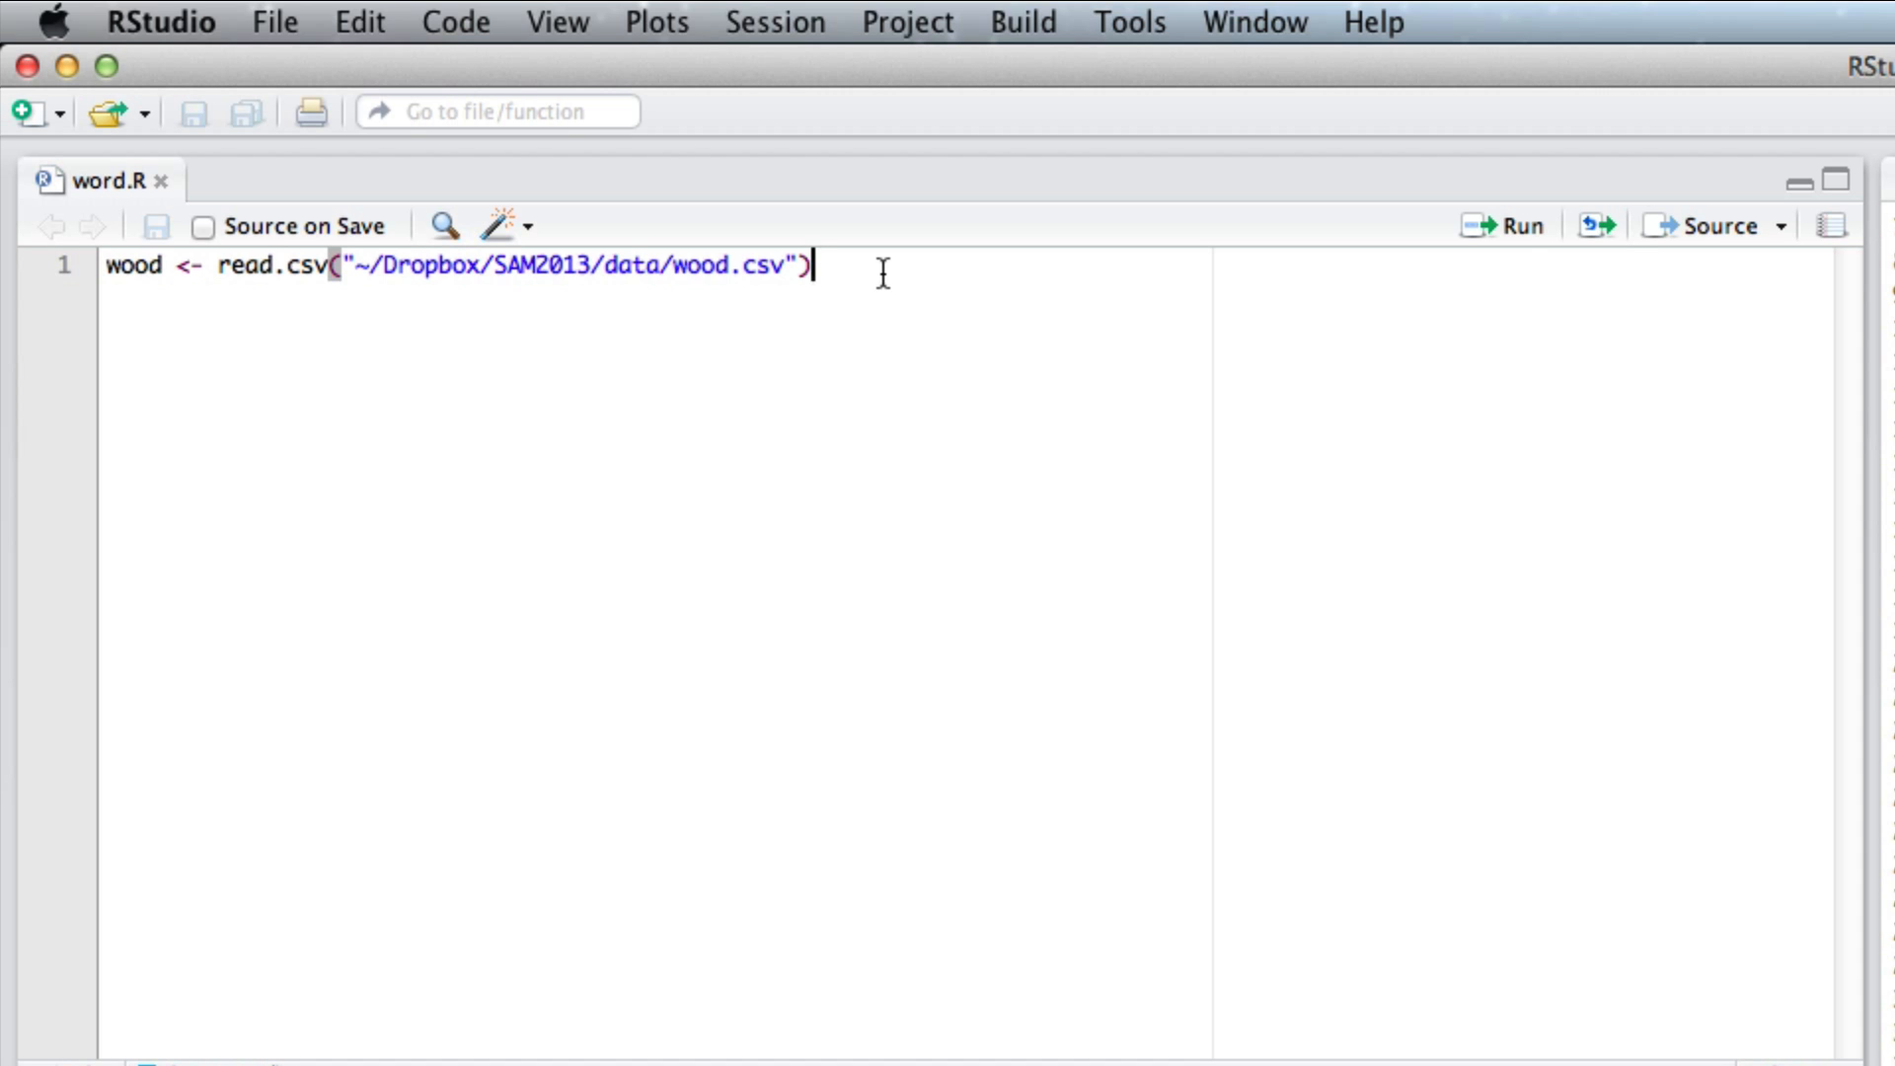
# On line 3 of the script, start an aggregate call with the formula Loss~Preservative.
pyautogui.press('Return')
pyautogui.press('Return')
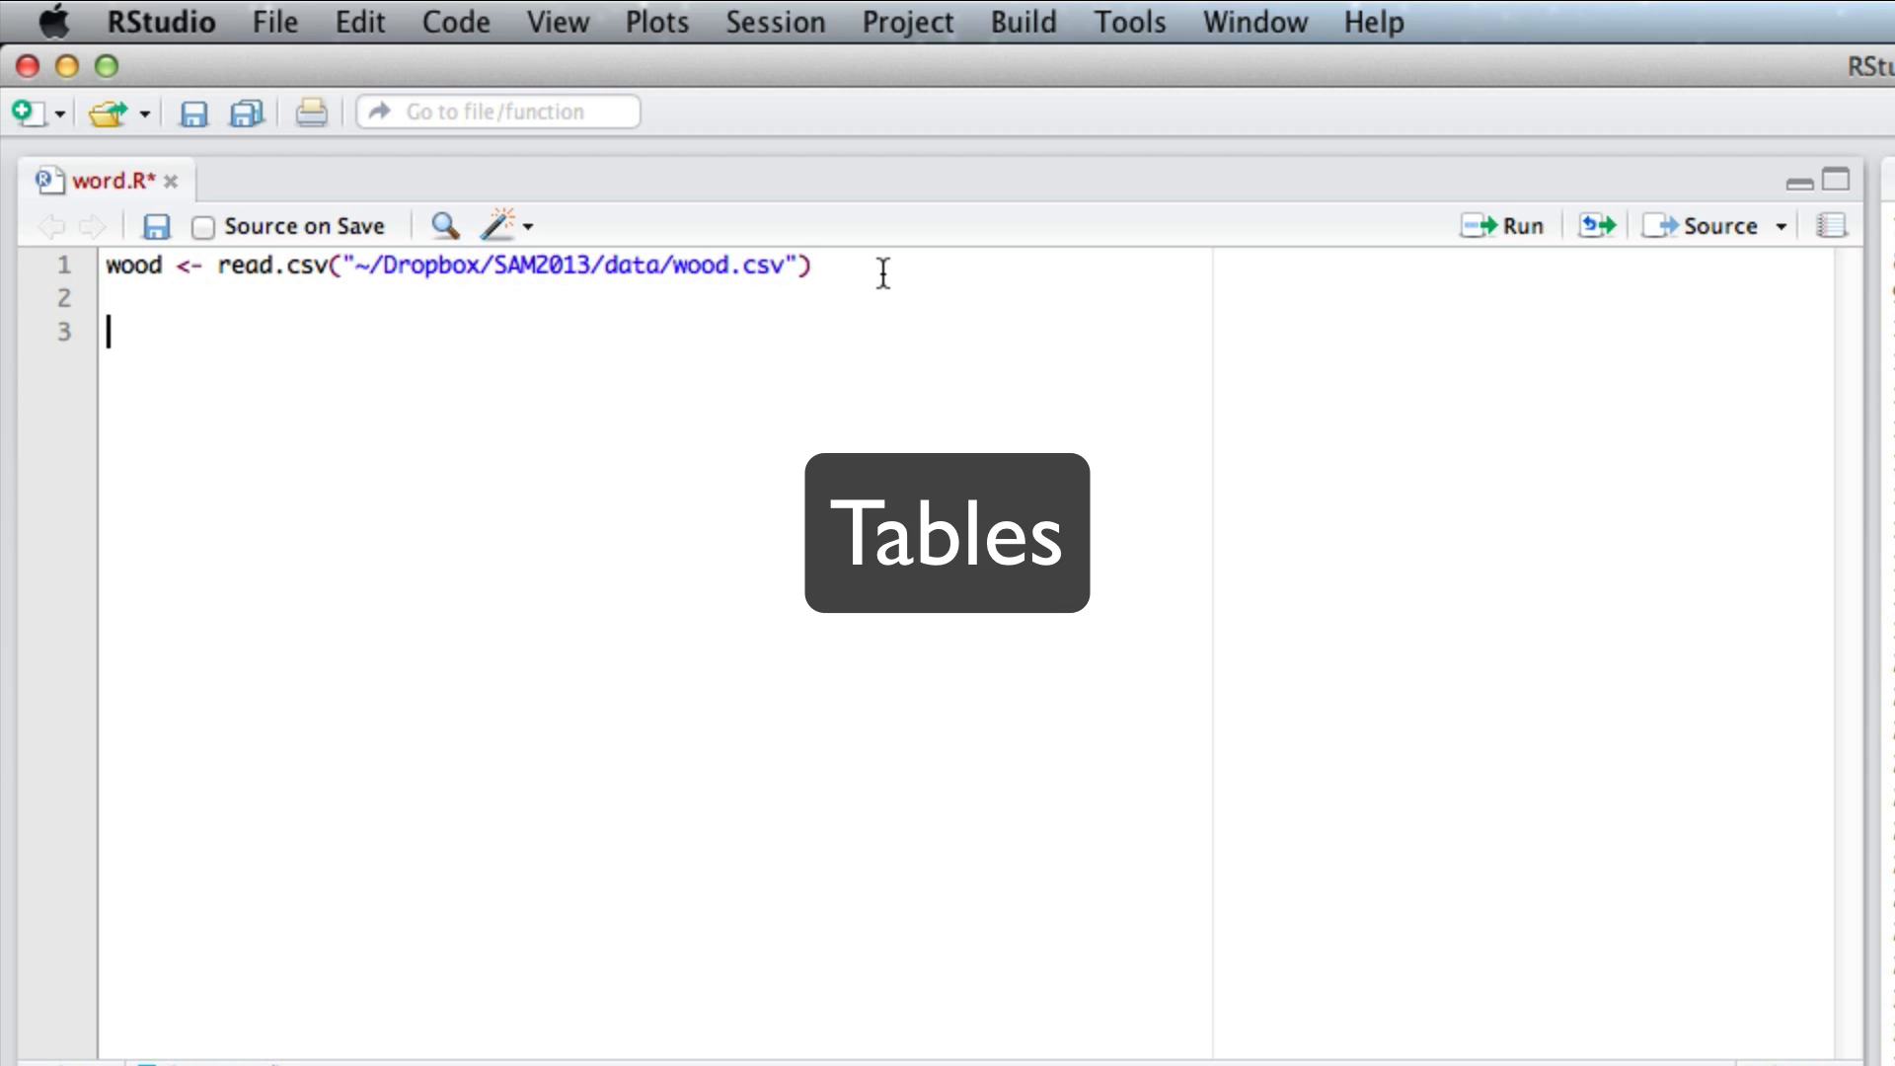
pyautogui.write('aggreg')
pyautogui.press('BackSpace')
pyautogui.press('Tab')
pyautogui.press('Return')
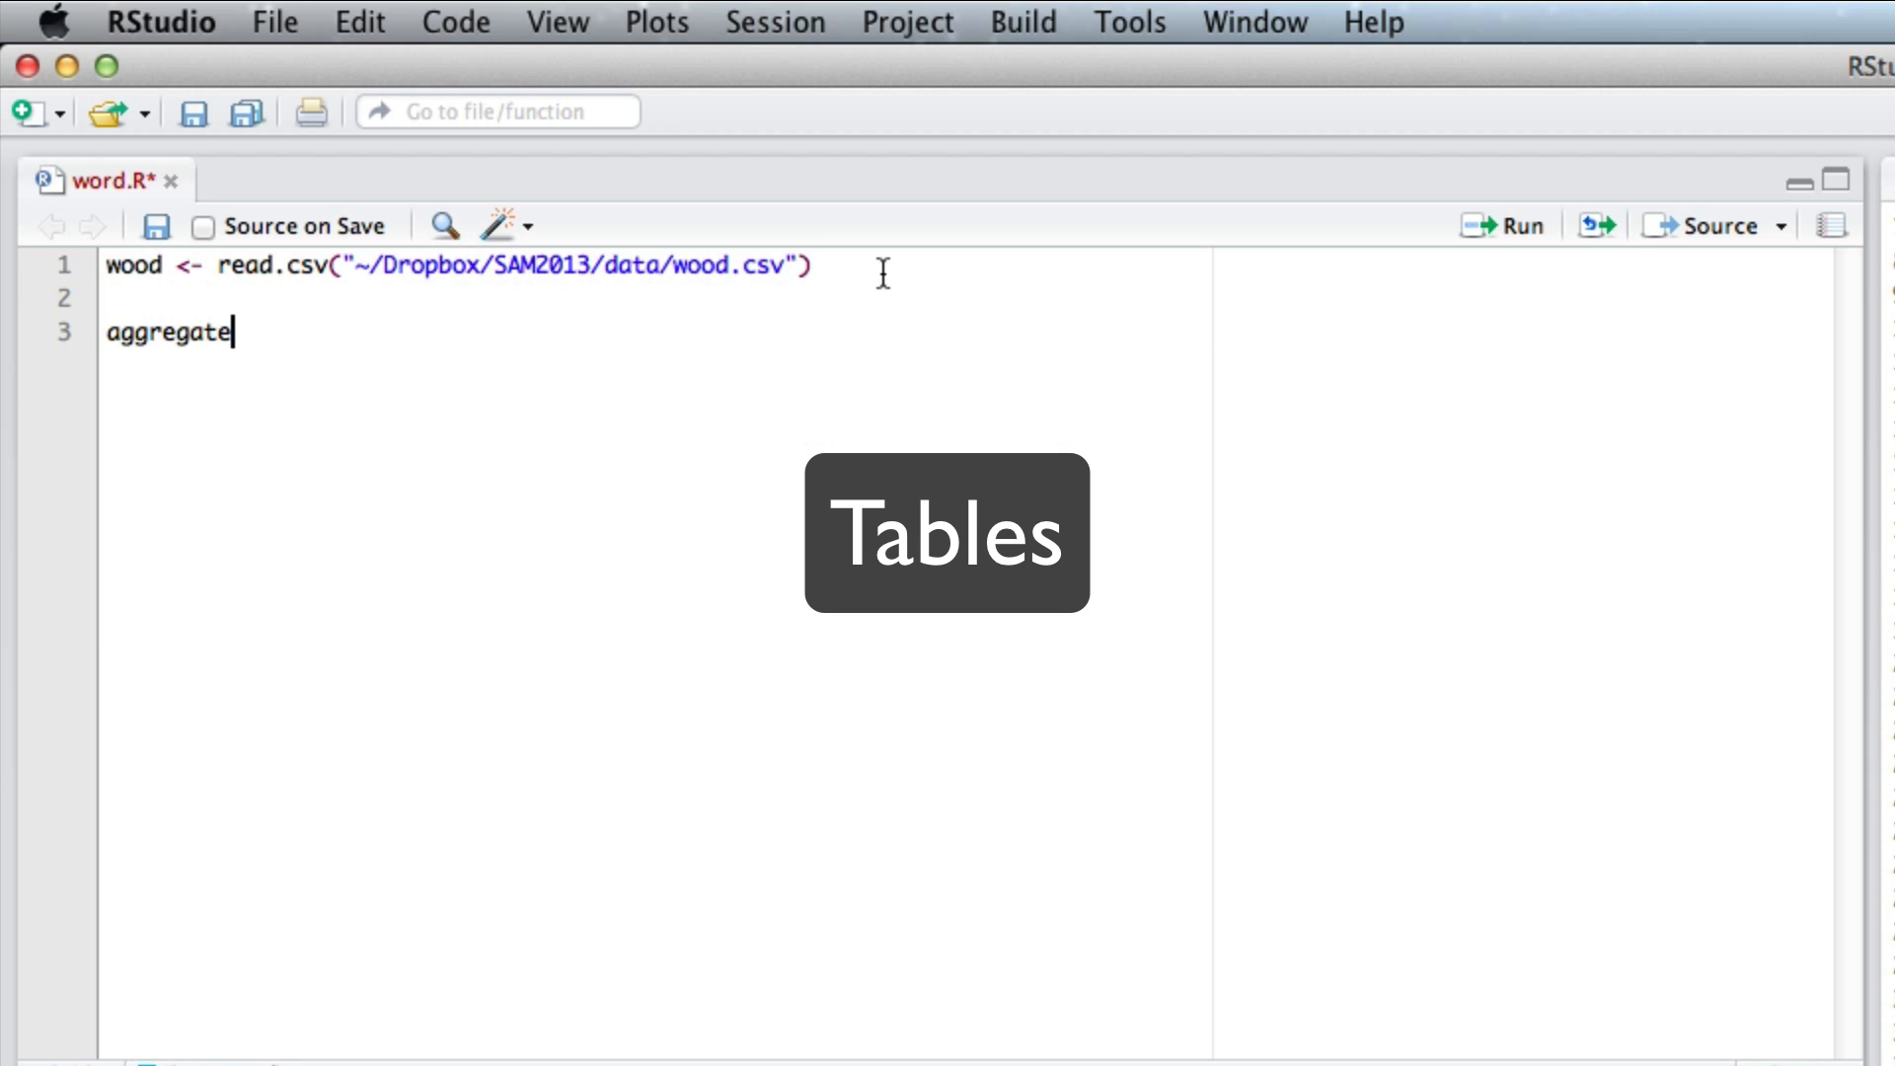
pyautogui.write('(Loss')
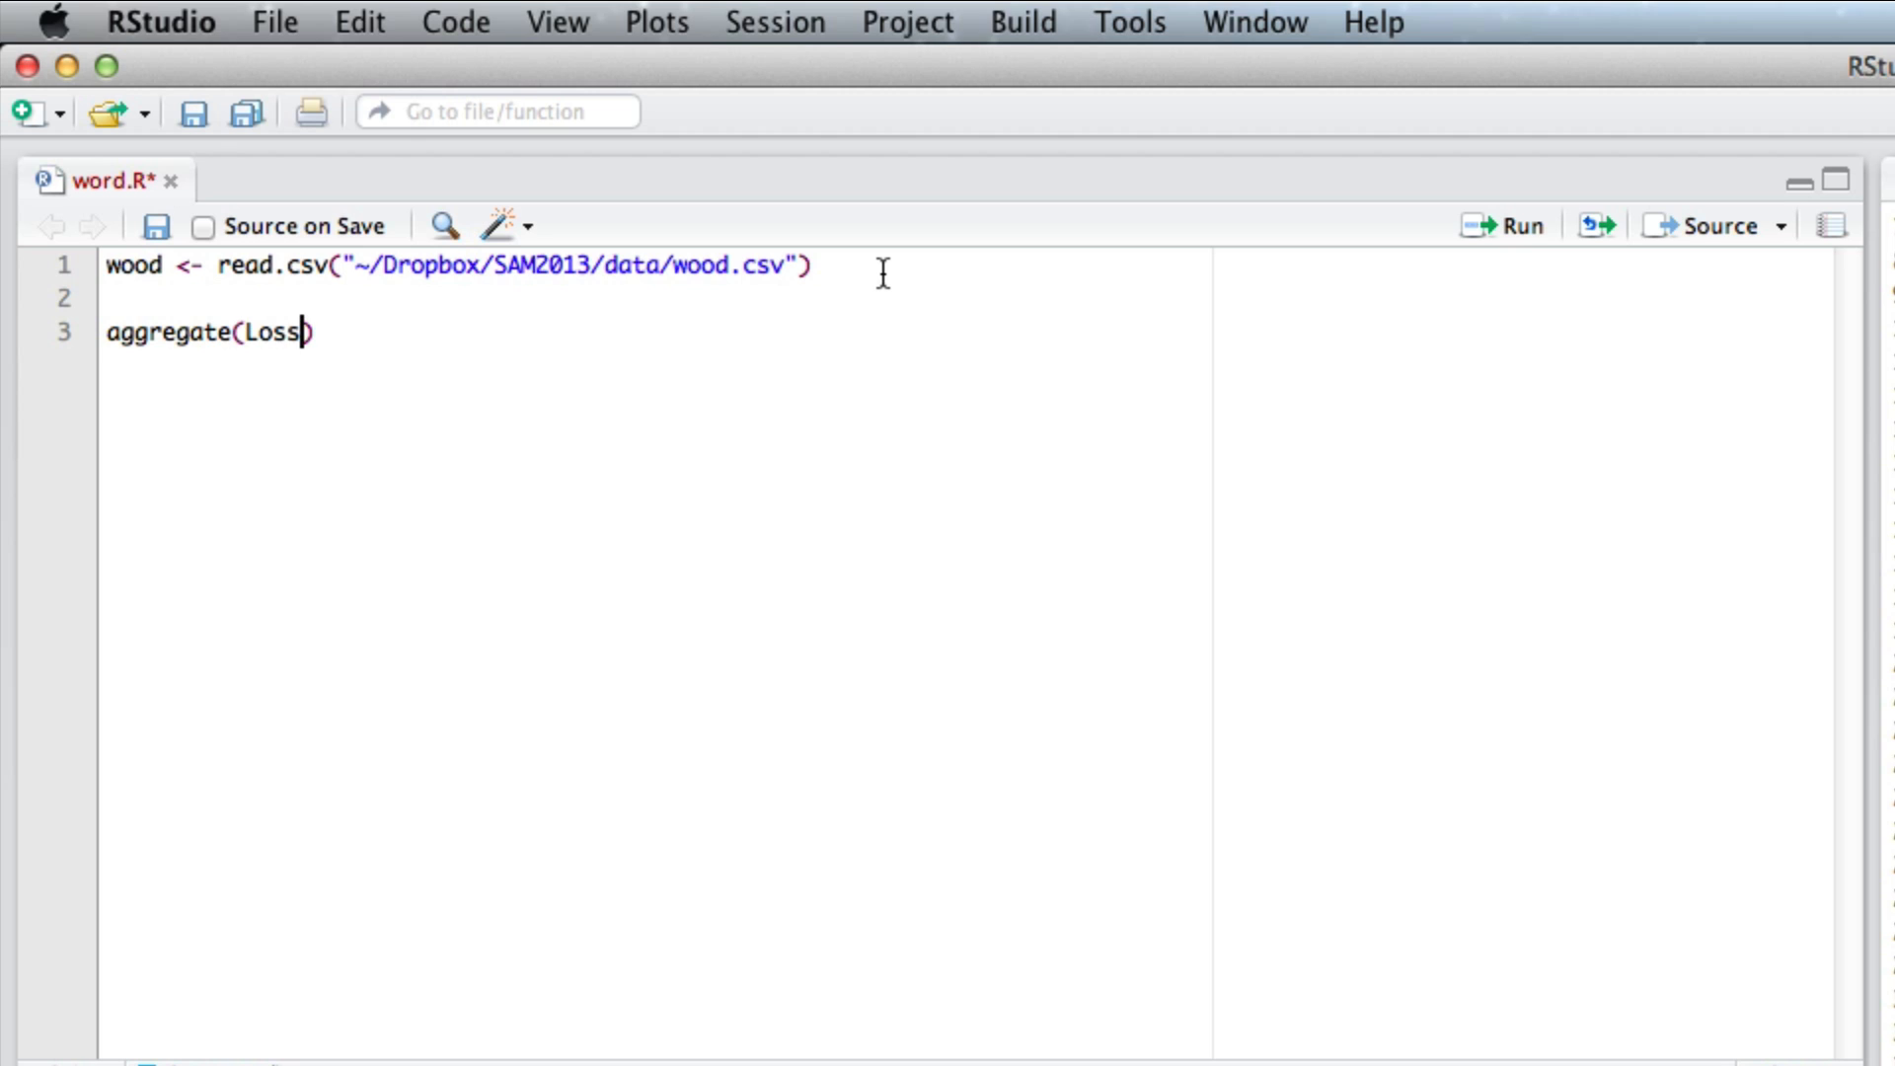
pyautogui.write('~r')
pyautogui.press('BackSpace')
pyautogui.write('Rp')
pyautogui.press('BackSpace')
pyautogui.press('BackSpace')
pyautogui.write('Pre')
pyautogui.write('servative')
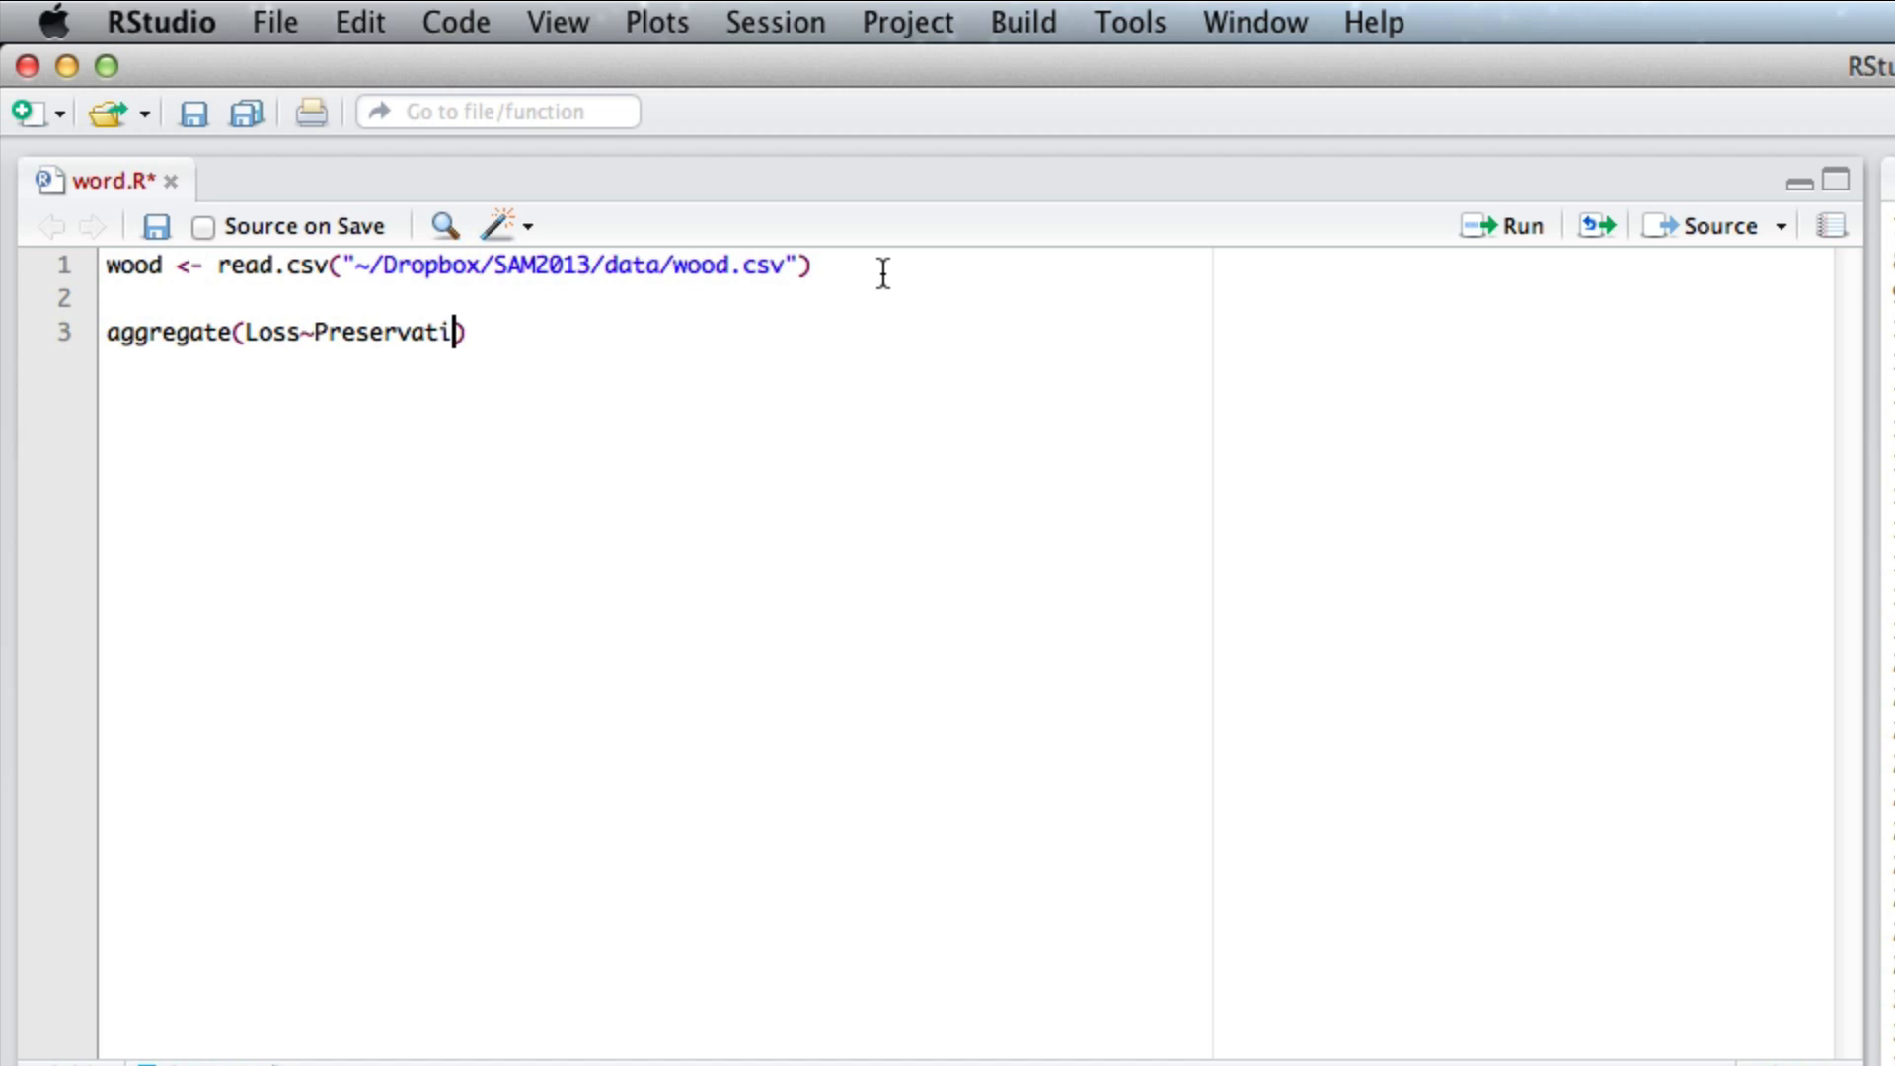
# Complete the aggregate call with the wood data and the mean function, and run the line.
pyautogui.write(',')
pyautogui.write('wood,')
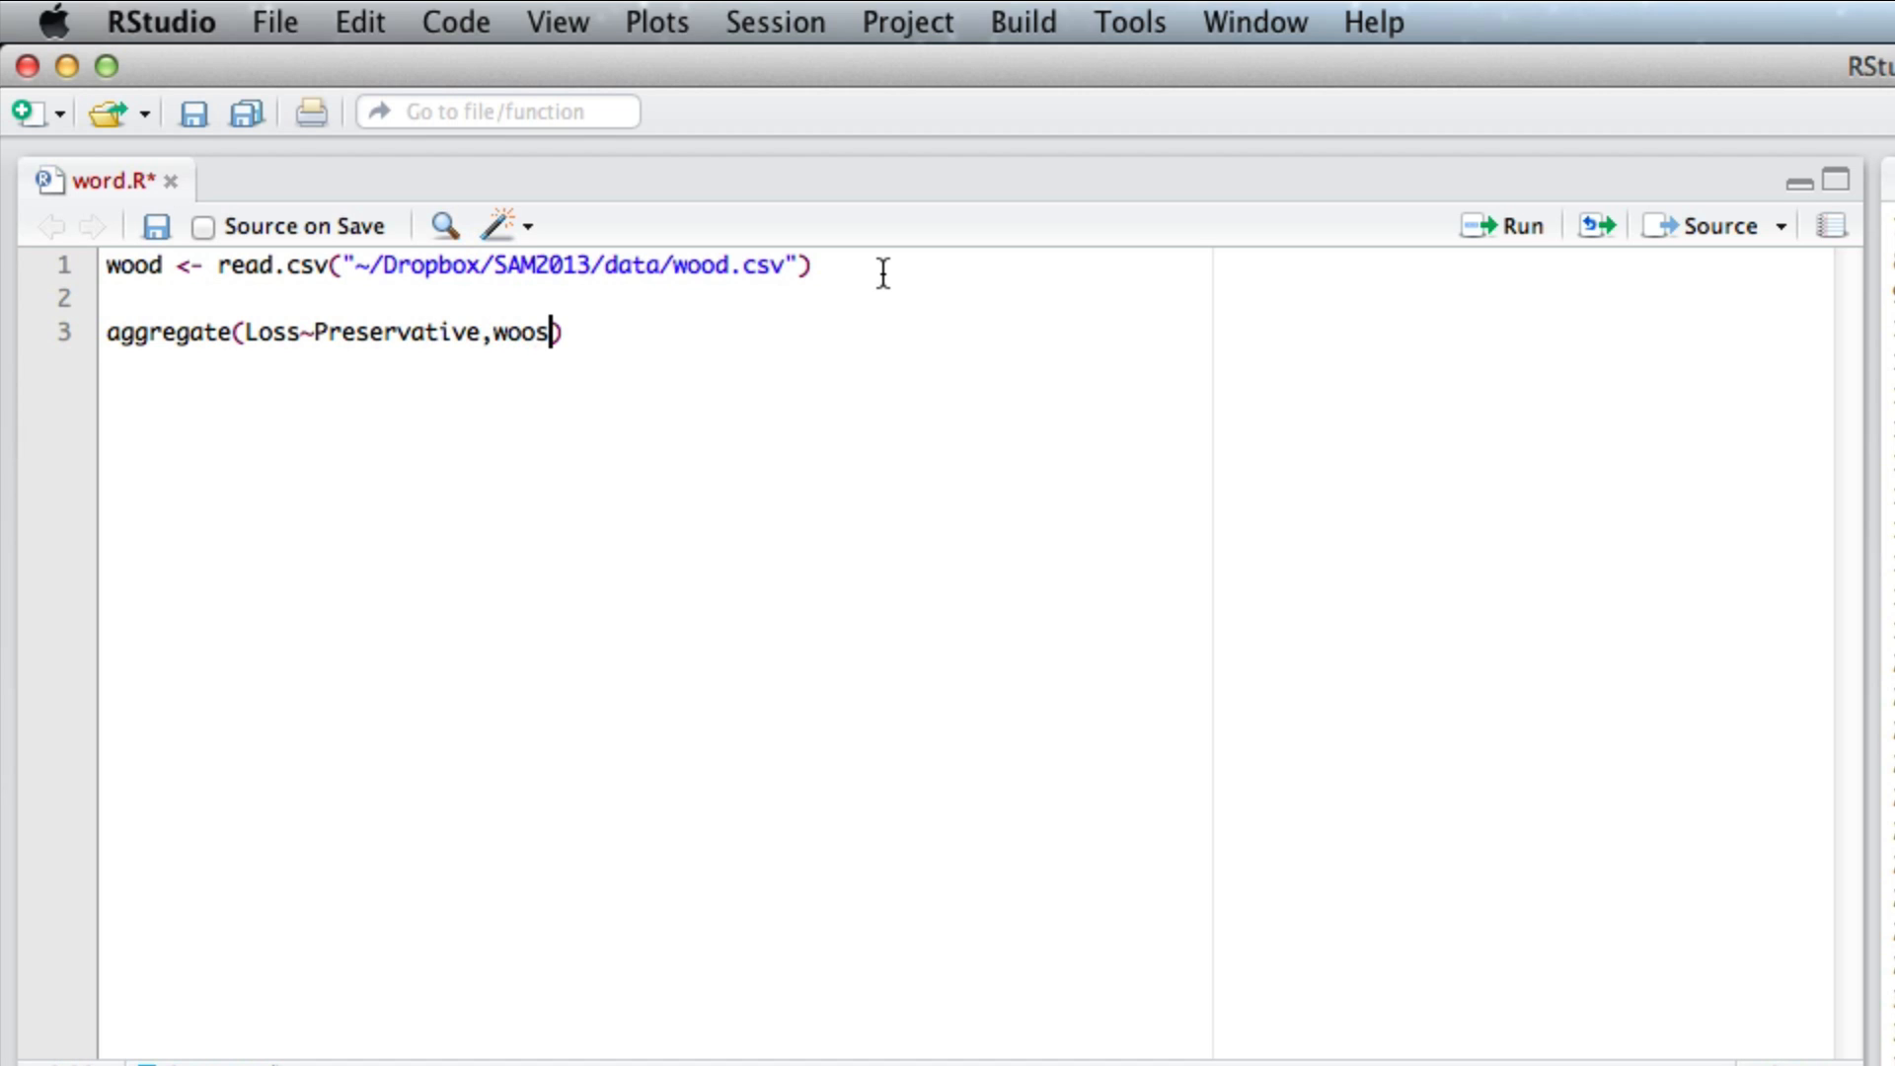
pyautogui.write(' mean')
pyautogui.press('super+Return')
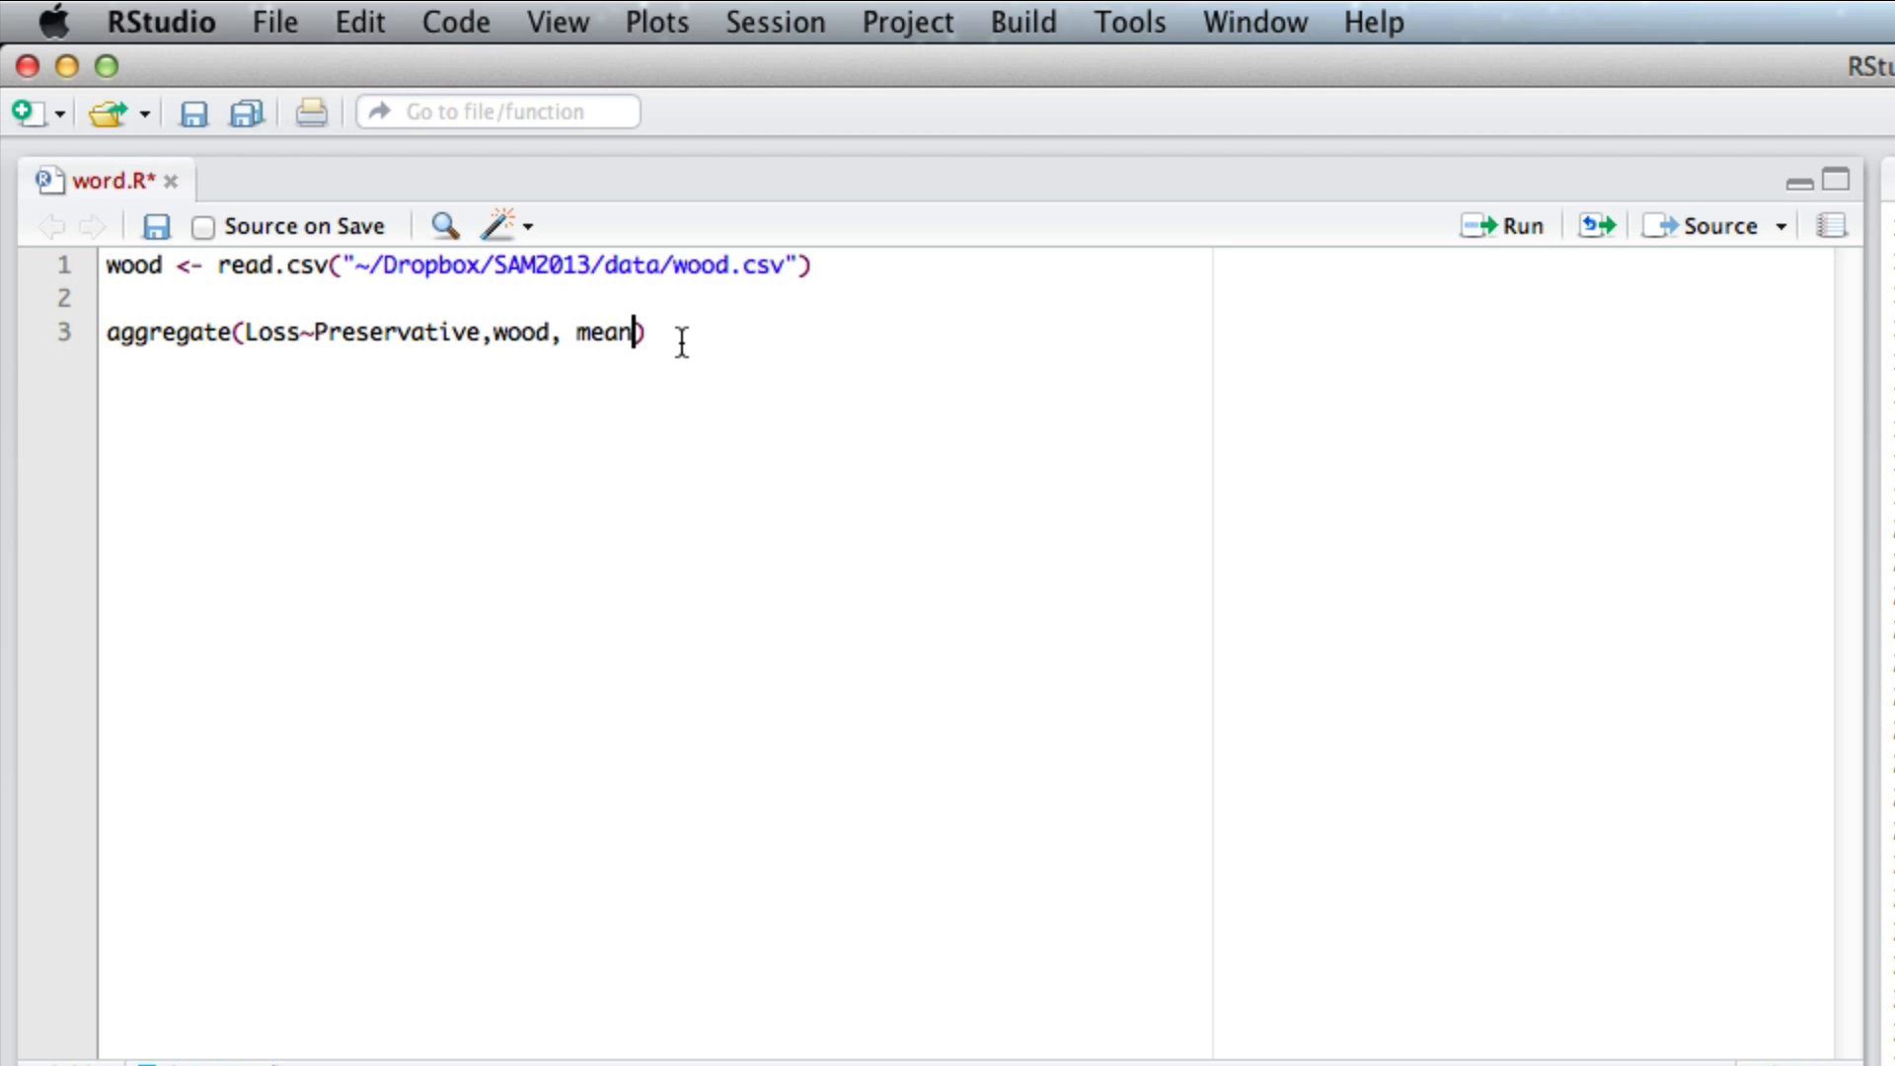
# Assign the aggregate result to tab, run the line, and open the tab data frame in the data viewer.
pyautogui.click(682, 340)
pyautogui.click(105, 332)
pyautogui.write('tab <')
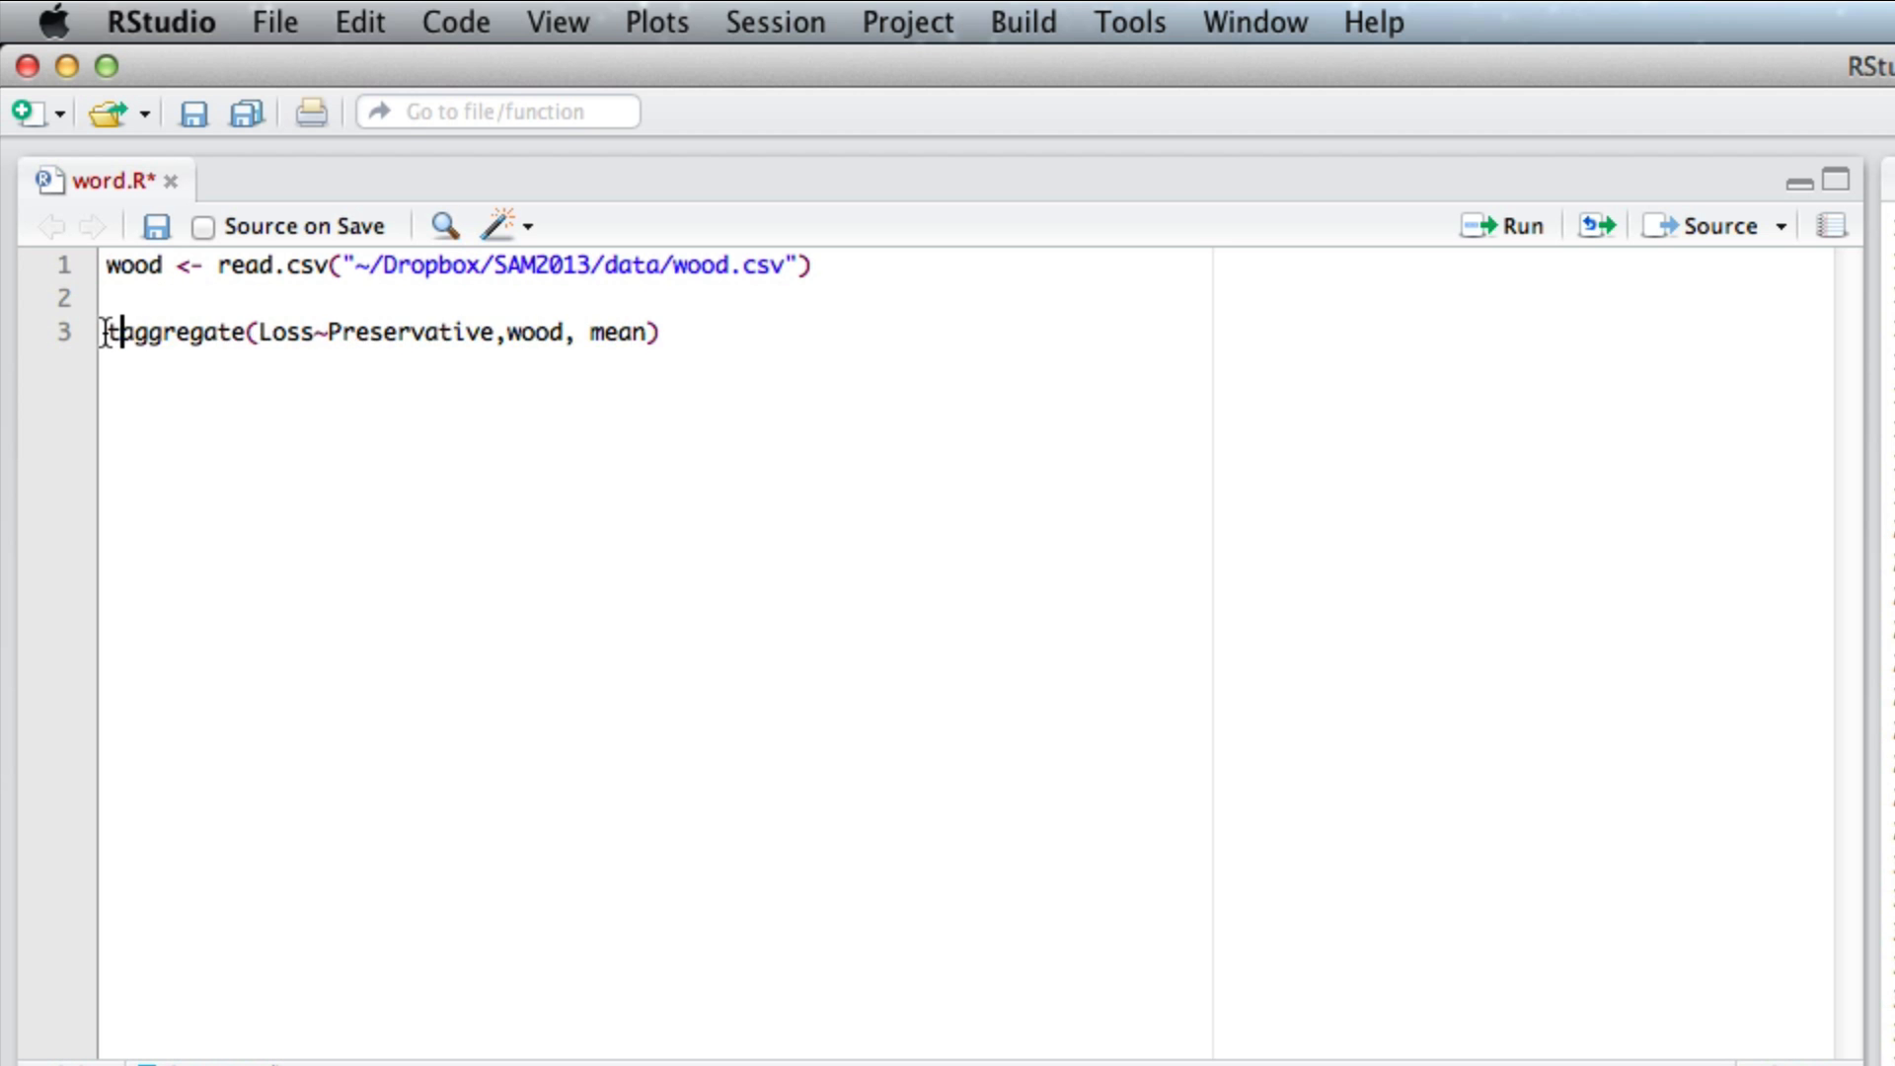
pyautogui.write('-')
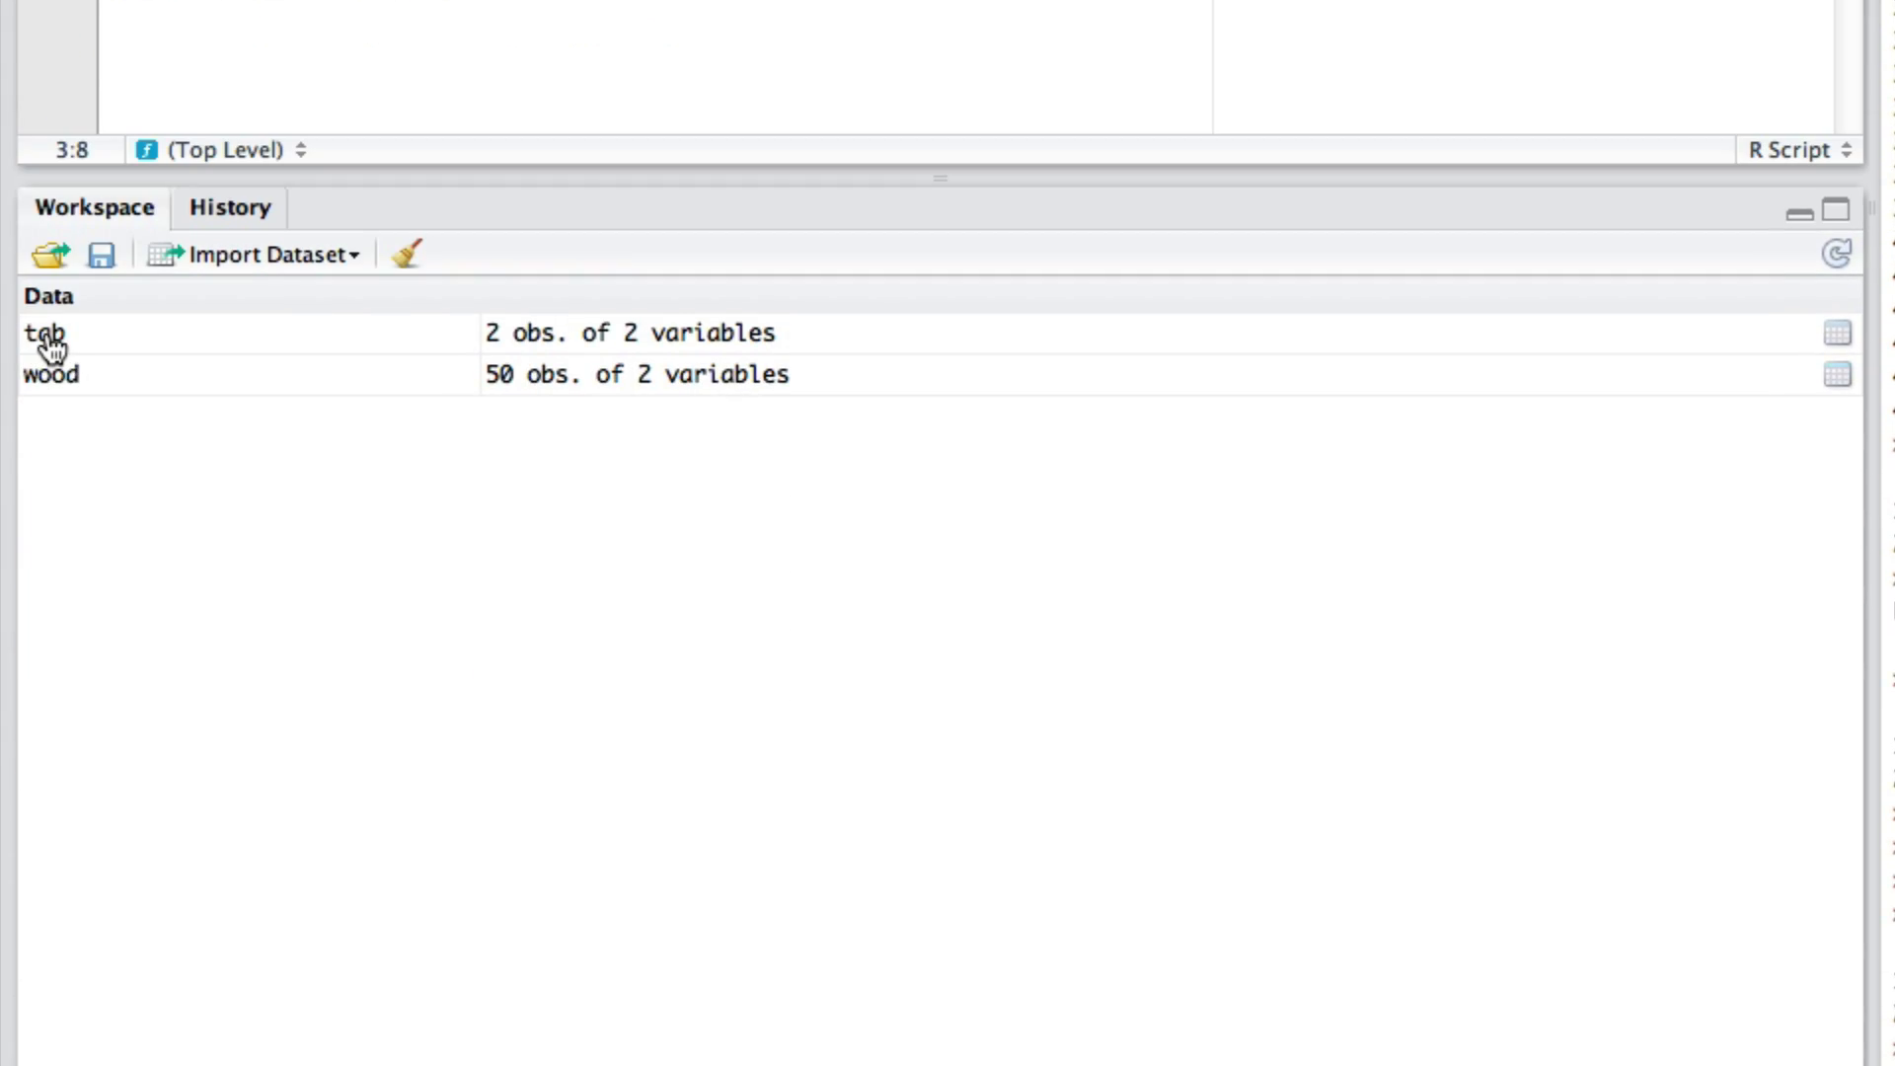
pyautogui.click(47, 336)
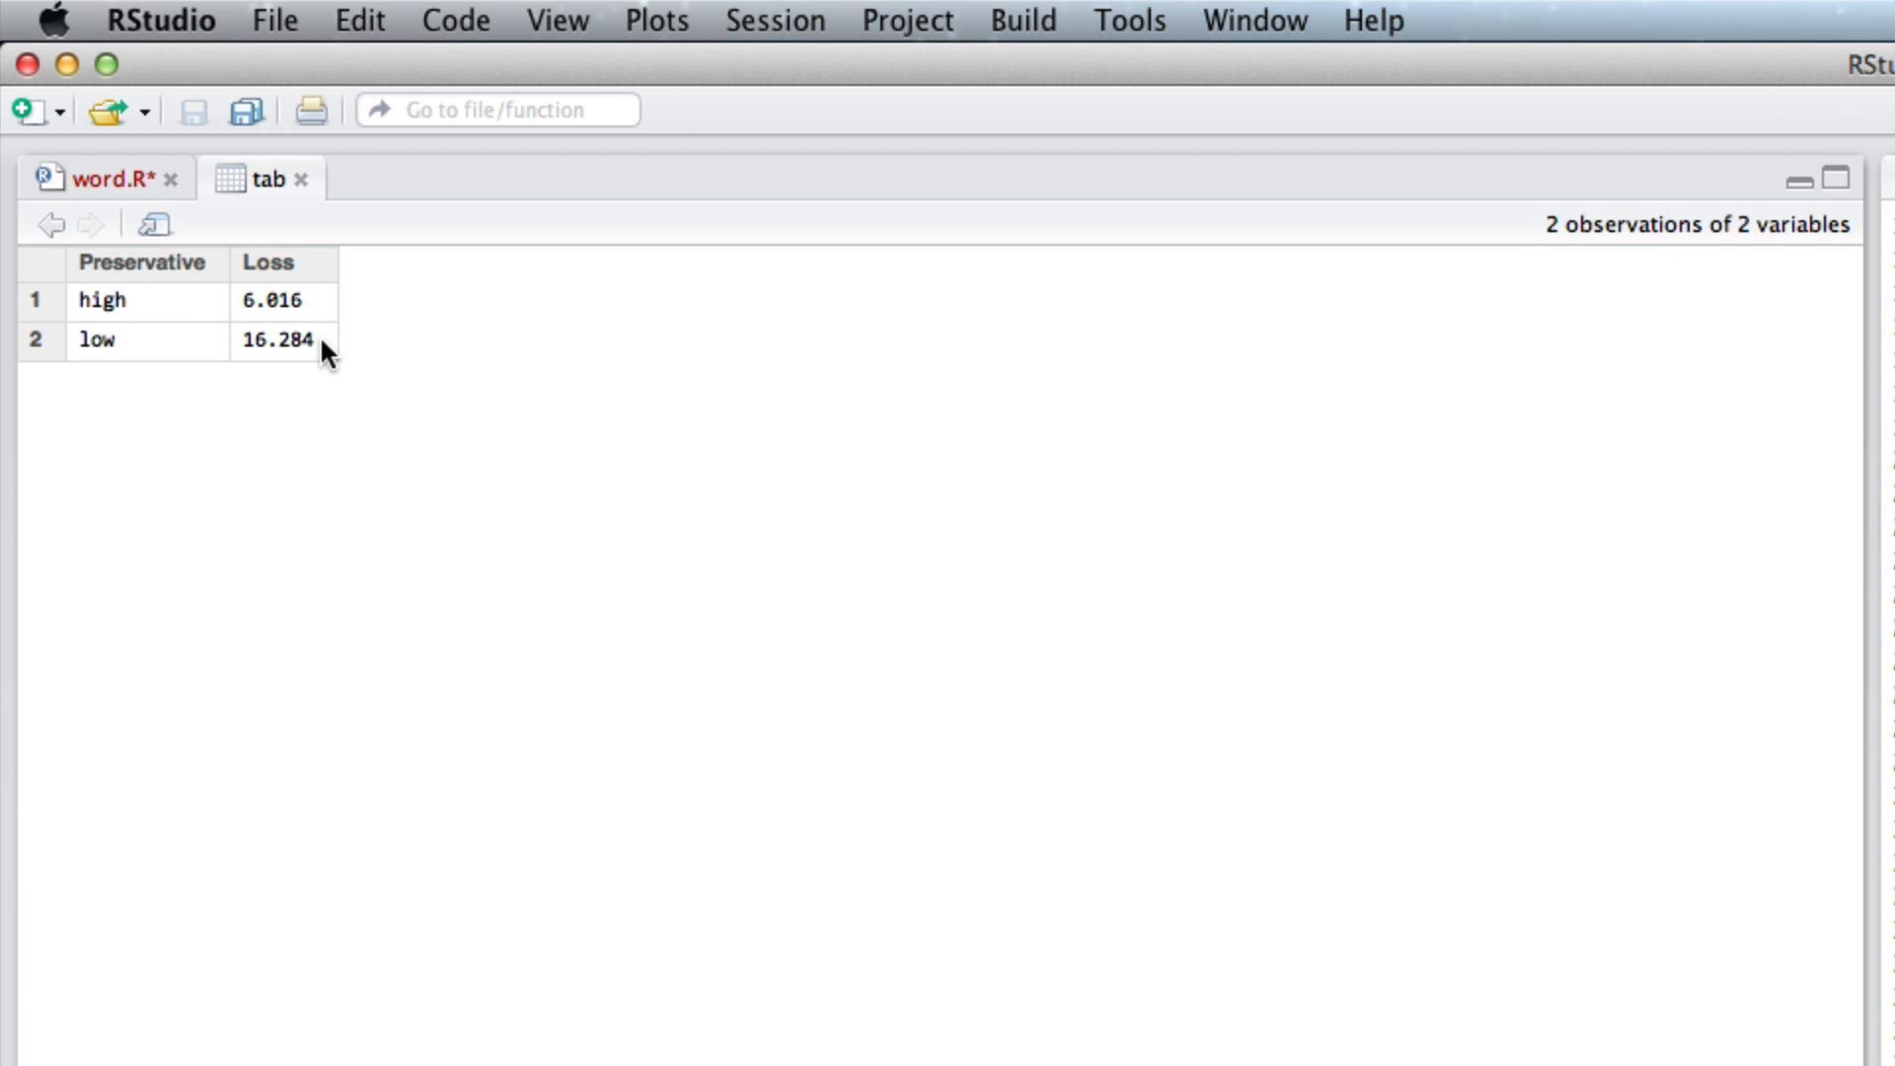
# Copy the whole tab table including its headers and paste it into the blank Word document.
pyautogui.moveTo(322, 341); pyautogui.dragTo(22, 260)
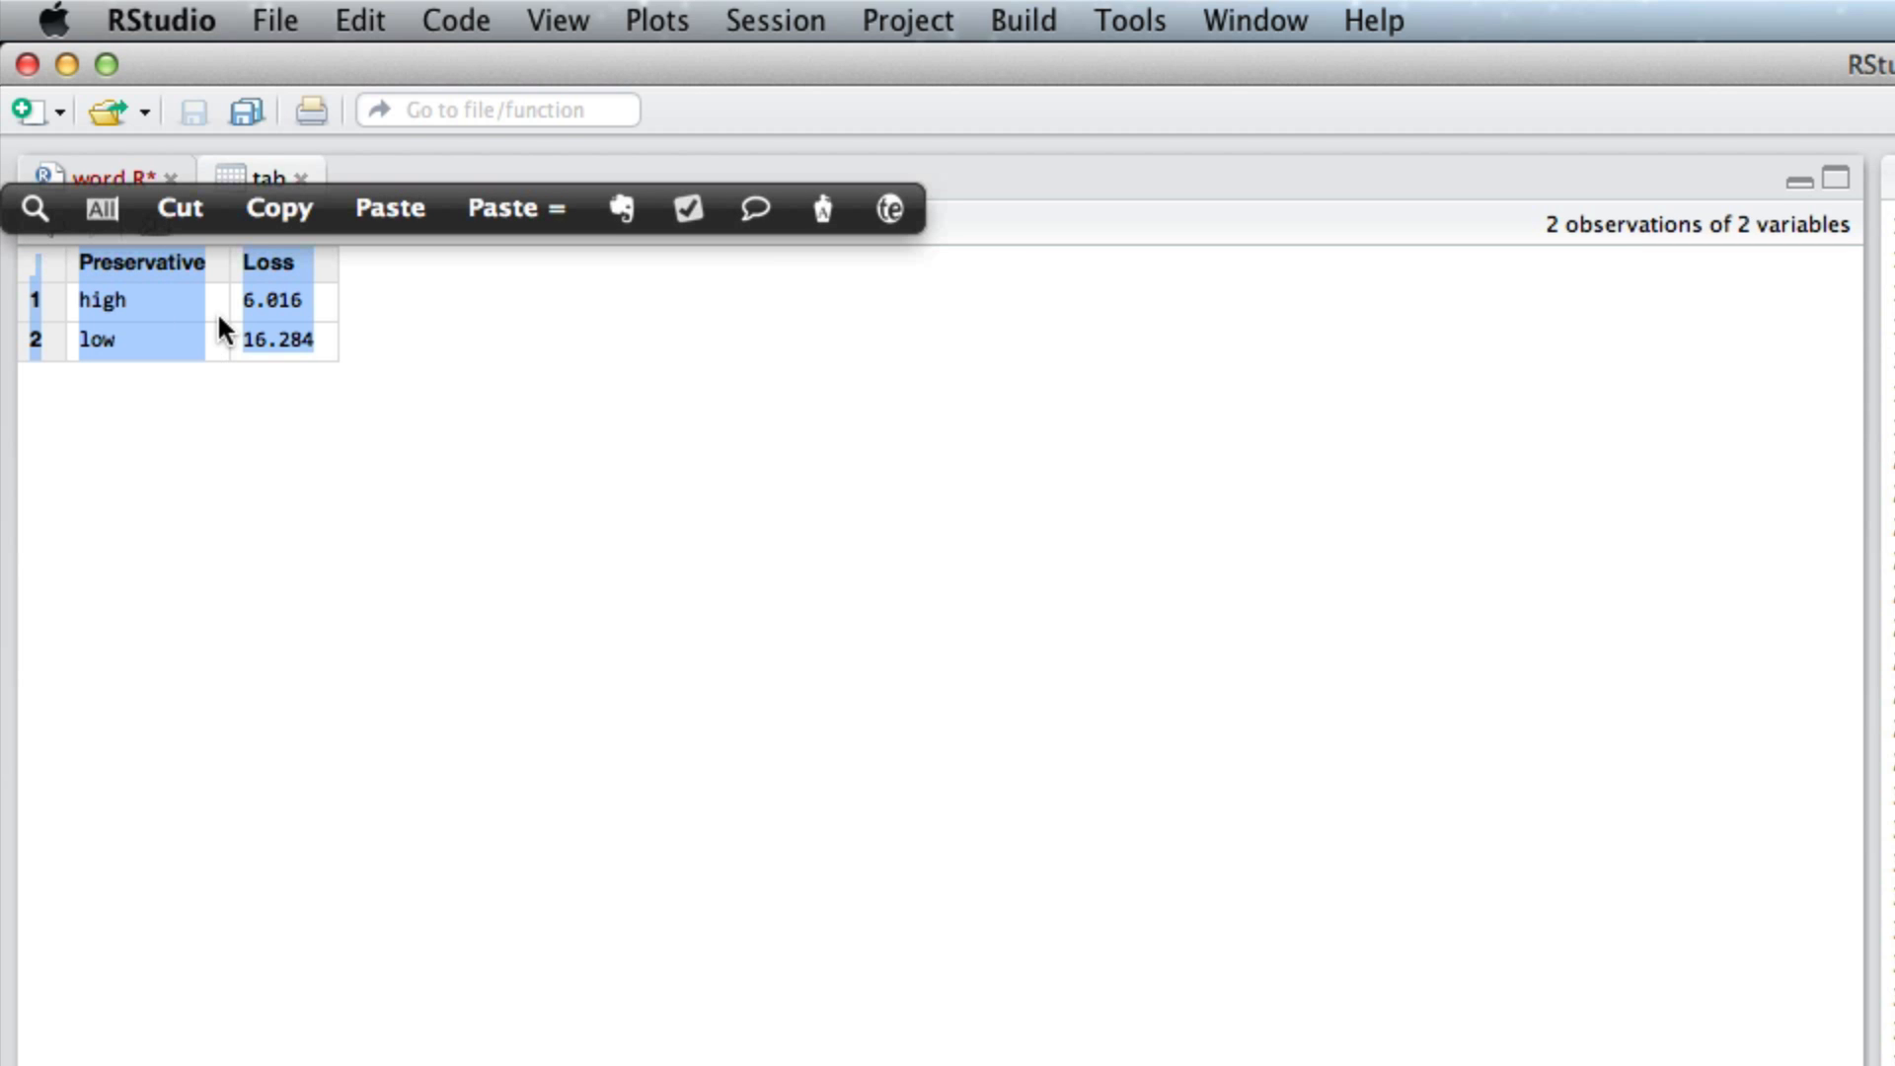
pyautogui.click(353, 20)
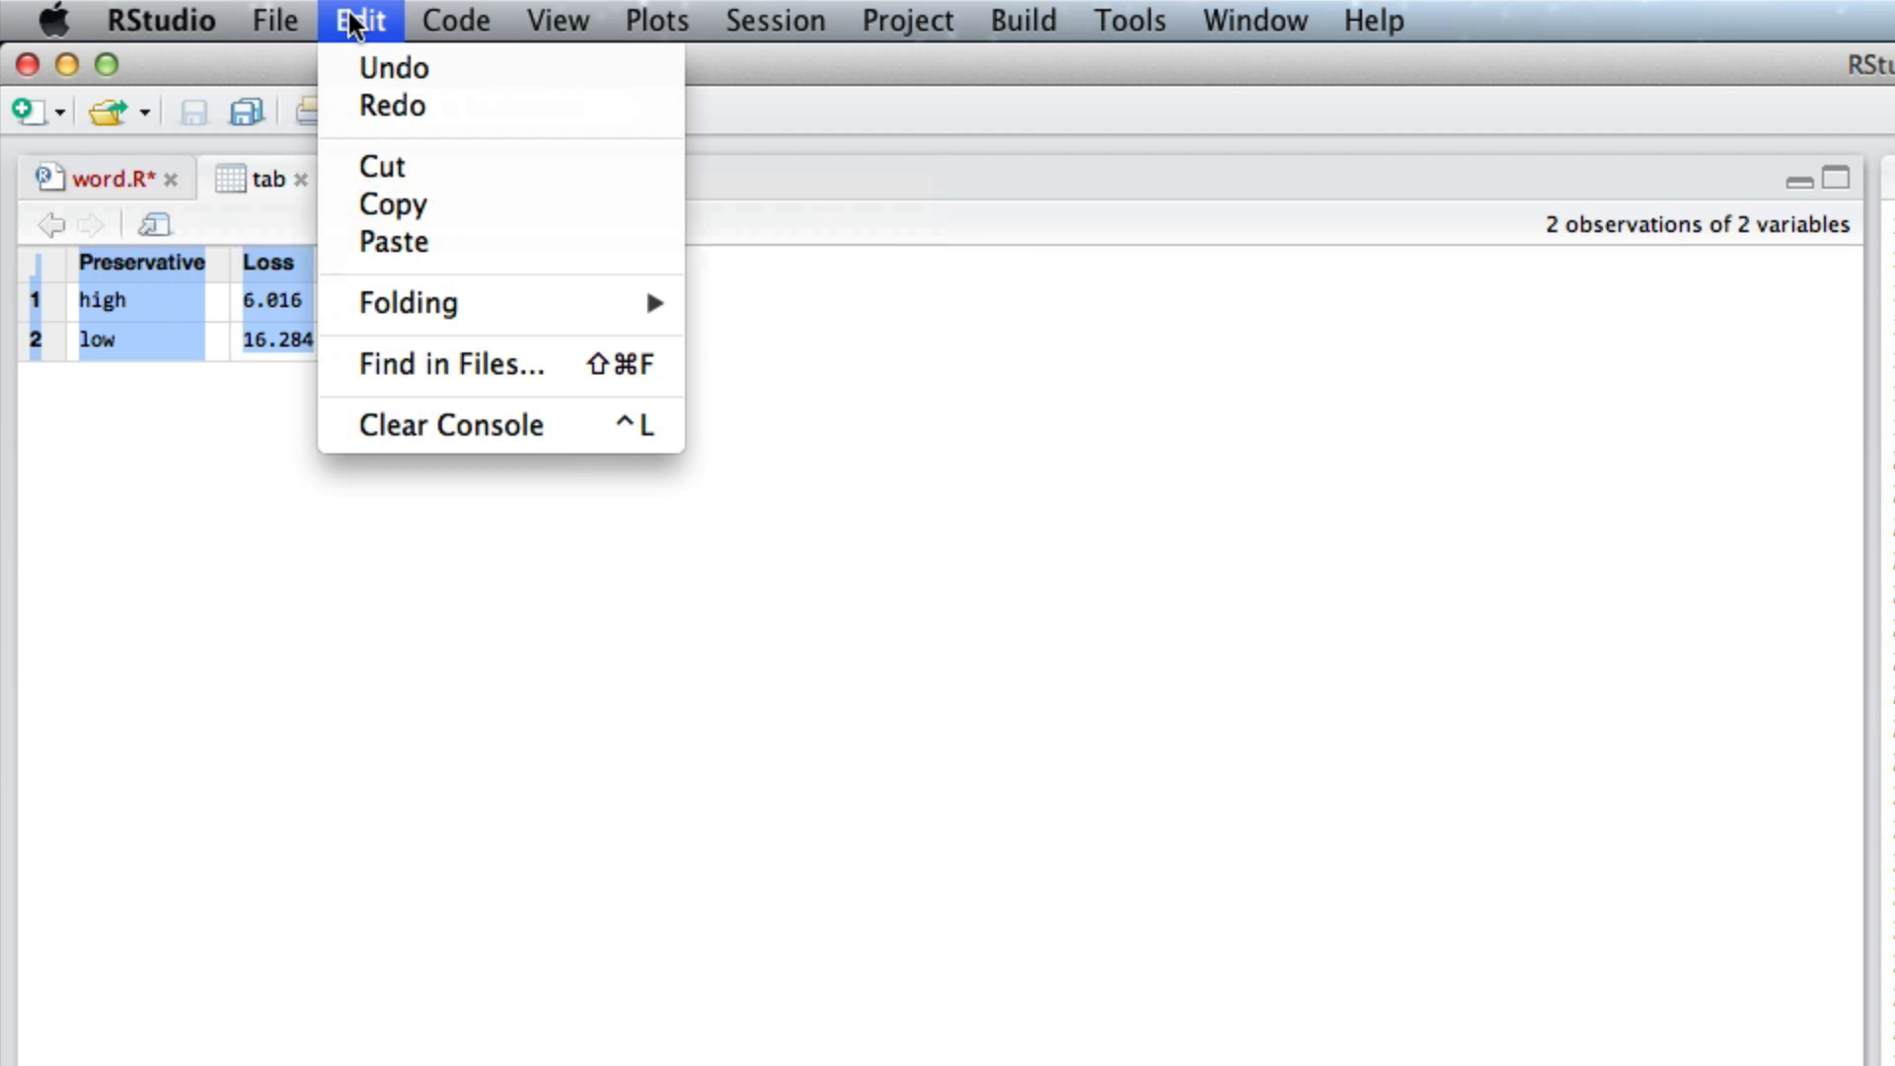
pyautogui.click(357, 201)
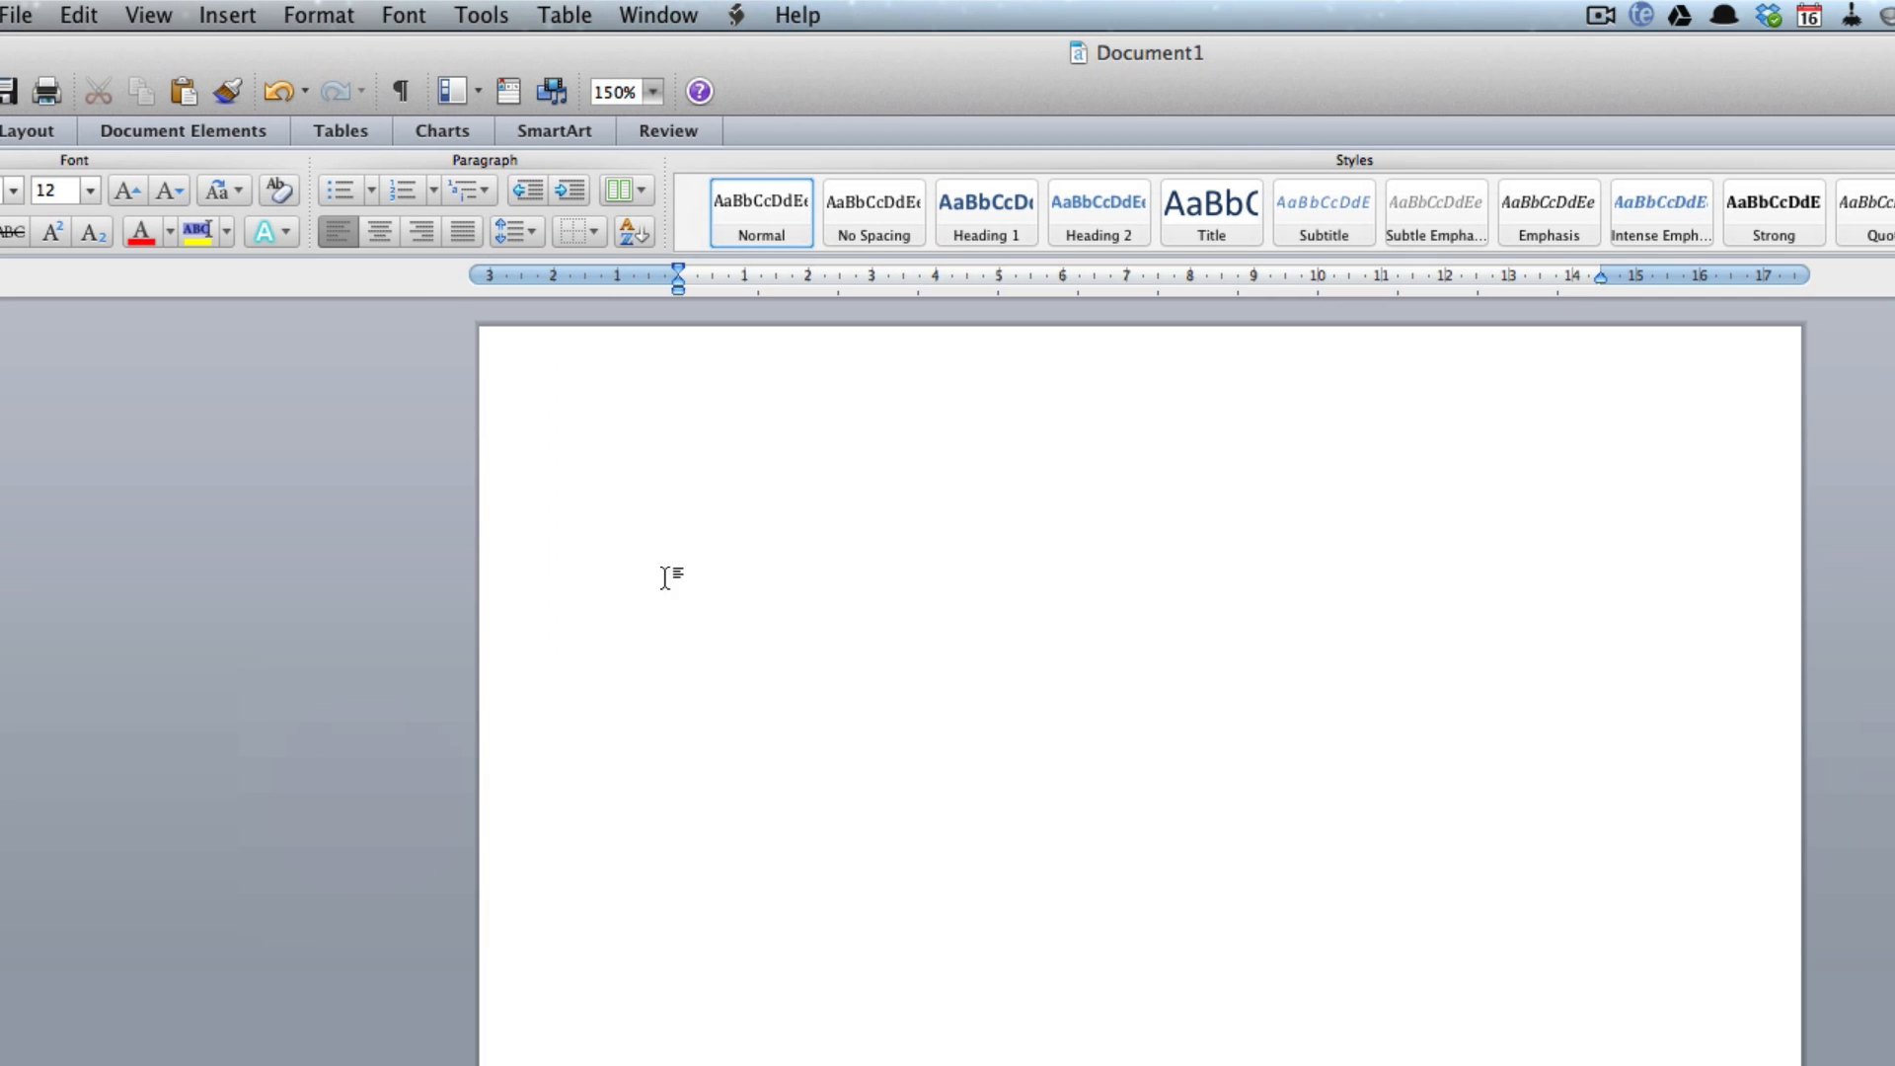
pyautogui.click(81, 15)
pyautogui.click(117, 290)
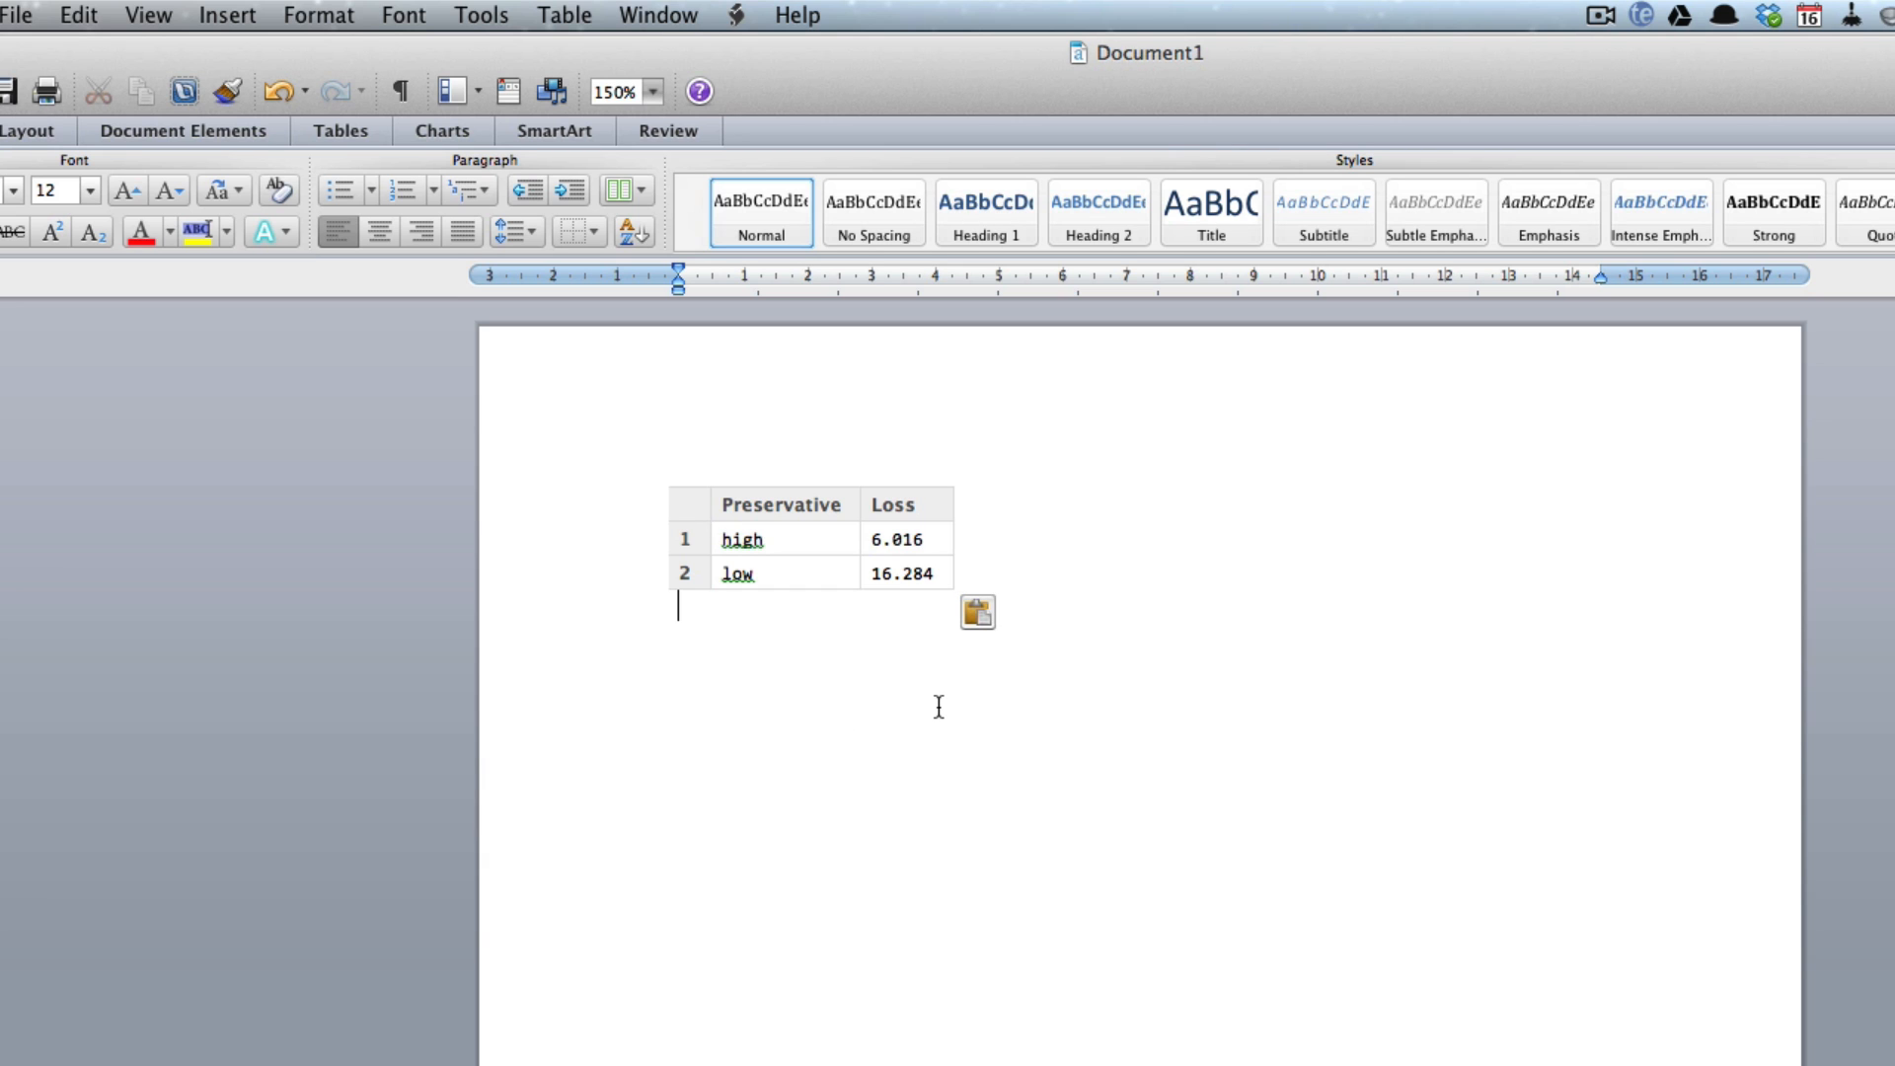
# Switch back to the word.R script in RStudio and start line 5, leaving a blank line below the aggregate line.
pyautogui.press('super+Tab')
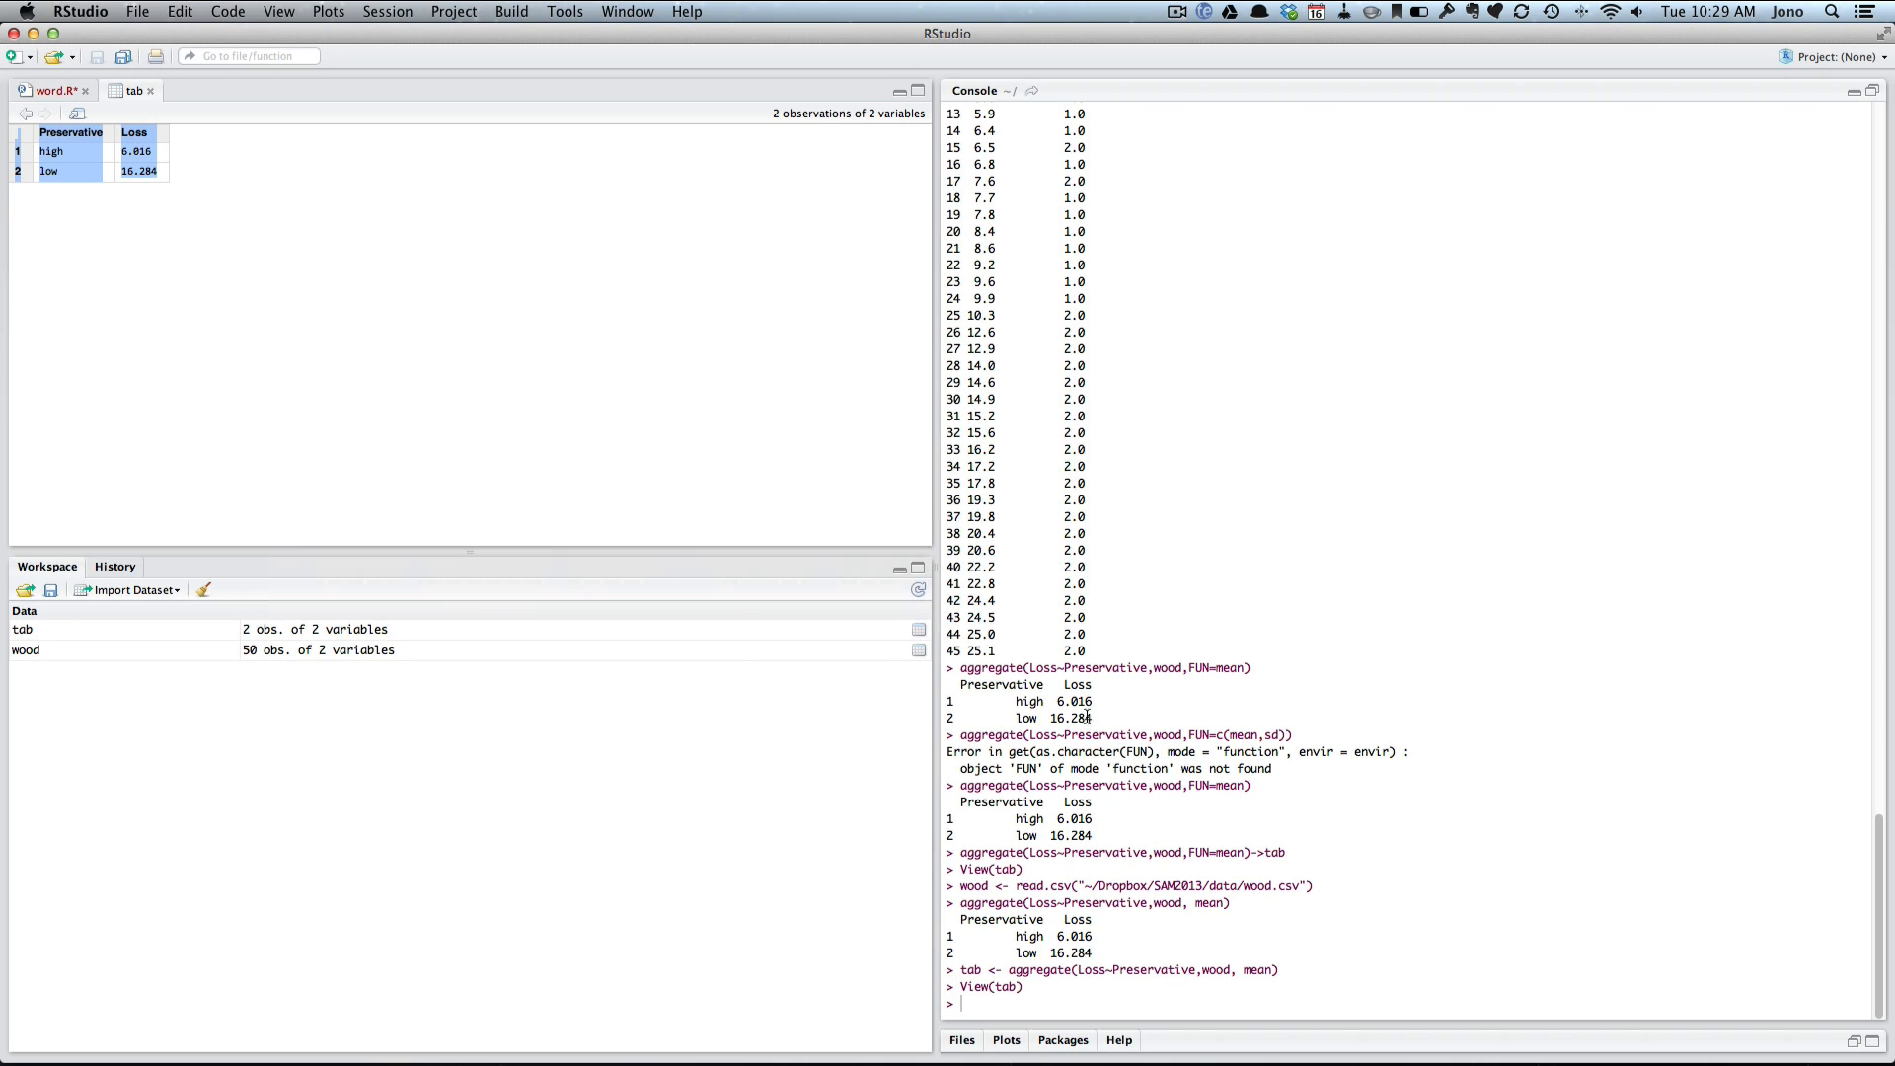
pyautogui.click(47, 92)
pyautogui.click(393, 167)
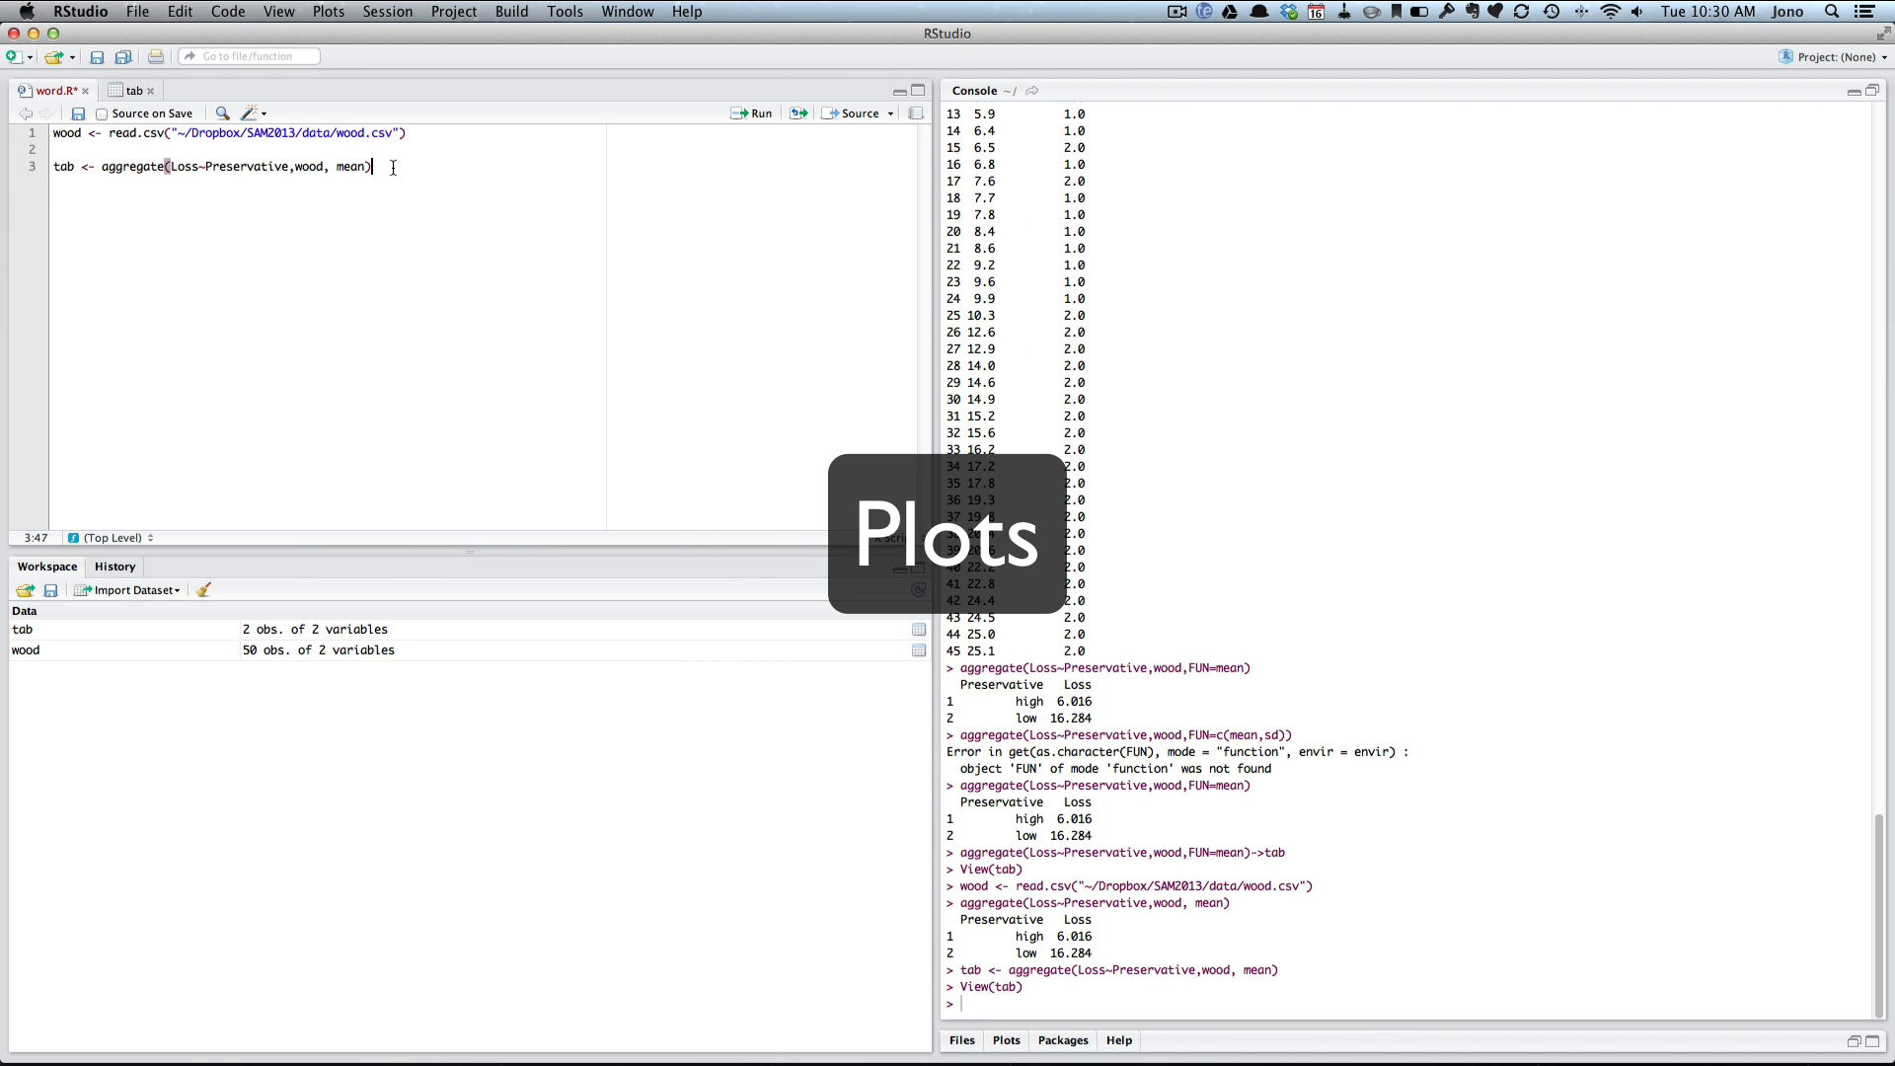
pyautogui.press('Return')
pyautogui.press('Return')
pyautogui.write('hist(wood')
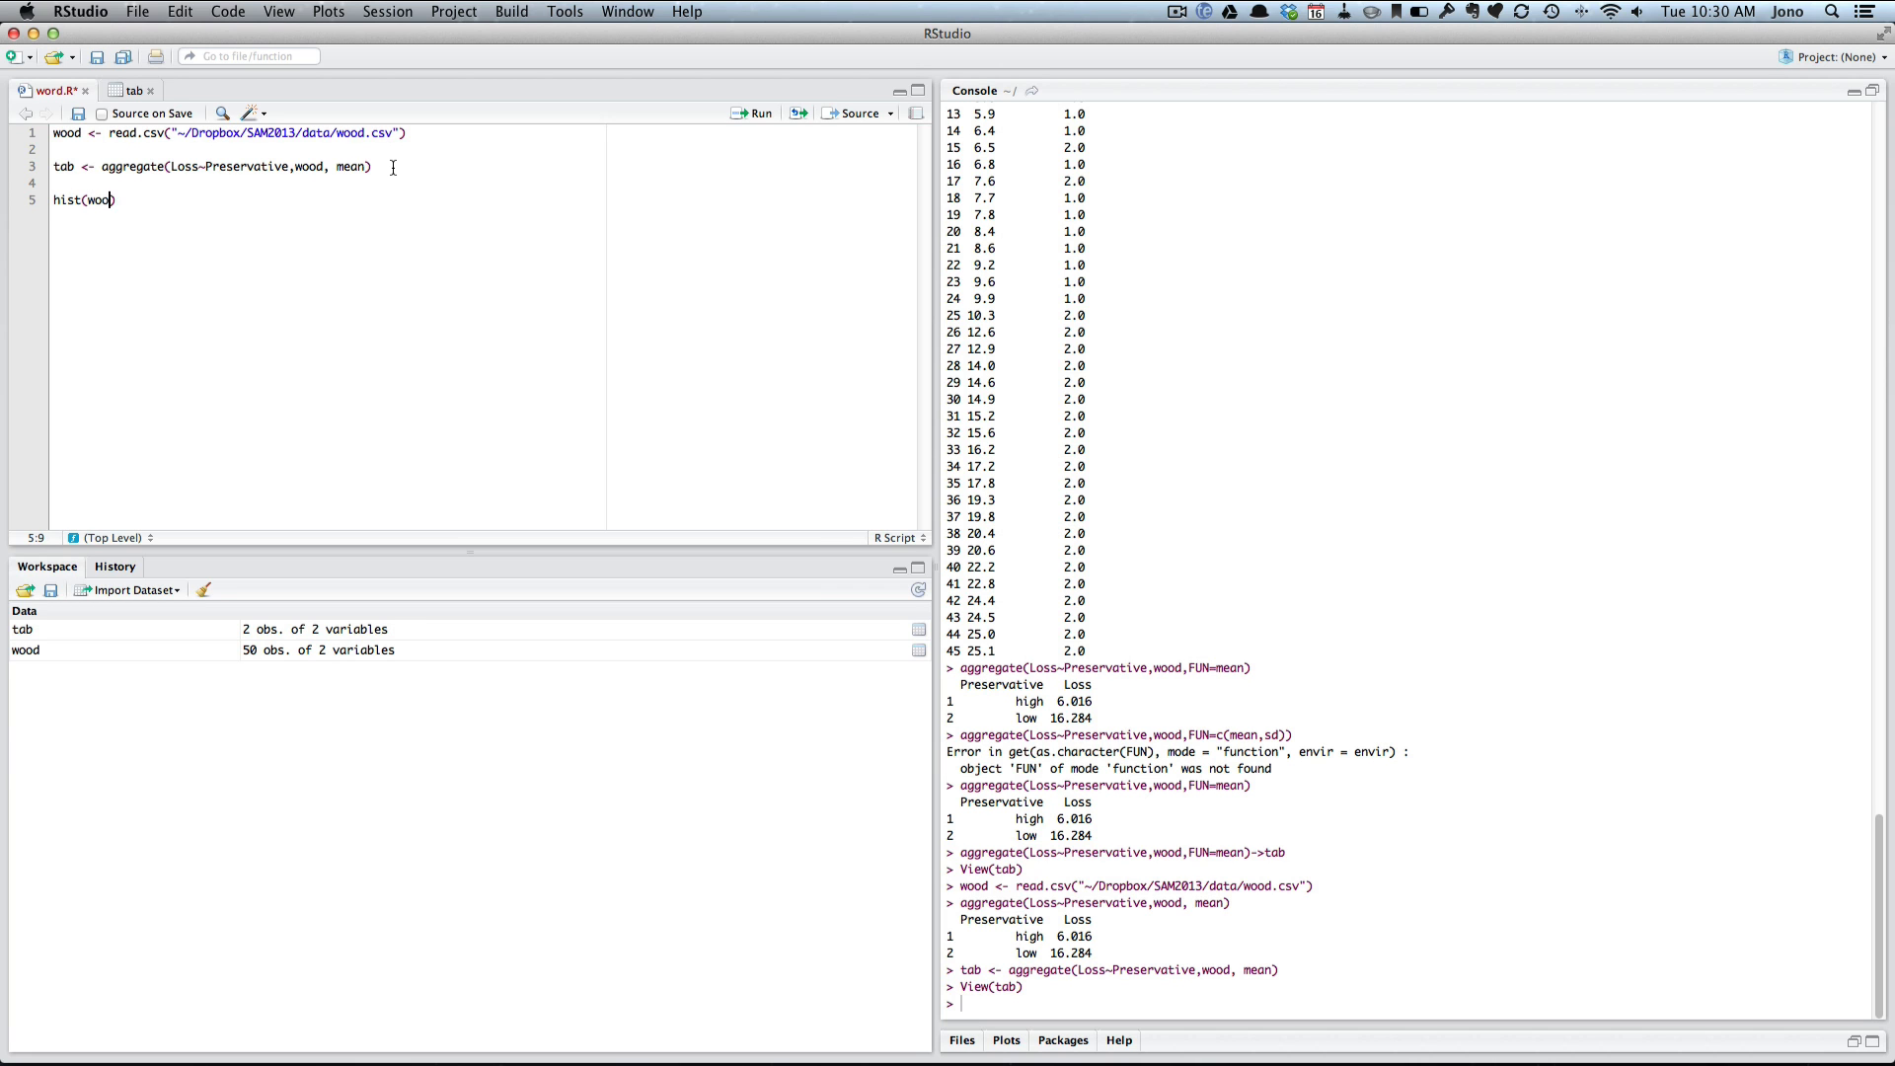
pyautogui.press('BackSpace')
pyautogui.press('BackSpace')
pyautogui.press('BackSpace')
pyautogui.press('BackSpace')
pyautogui.press('BackSpace')
pyautogui.press('BackSpace')
pyautogui.press('BackSpace')
pyautogui.press('BackSpace')
pyautogui.press('BackSpace')
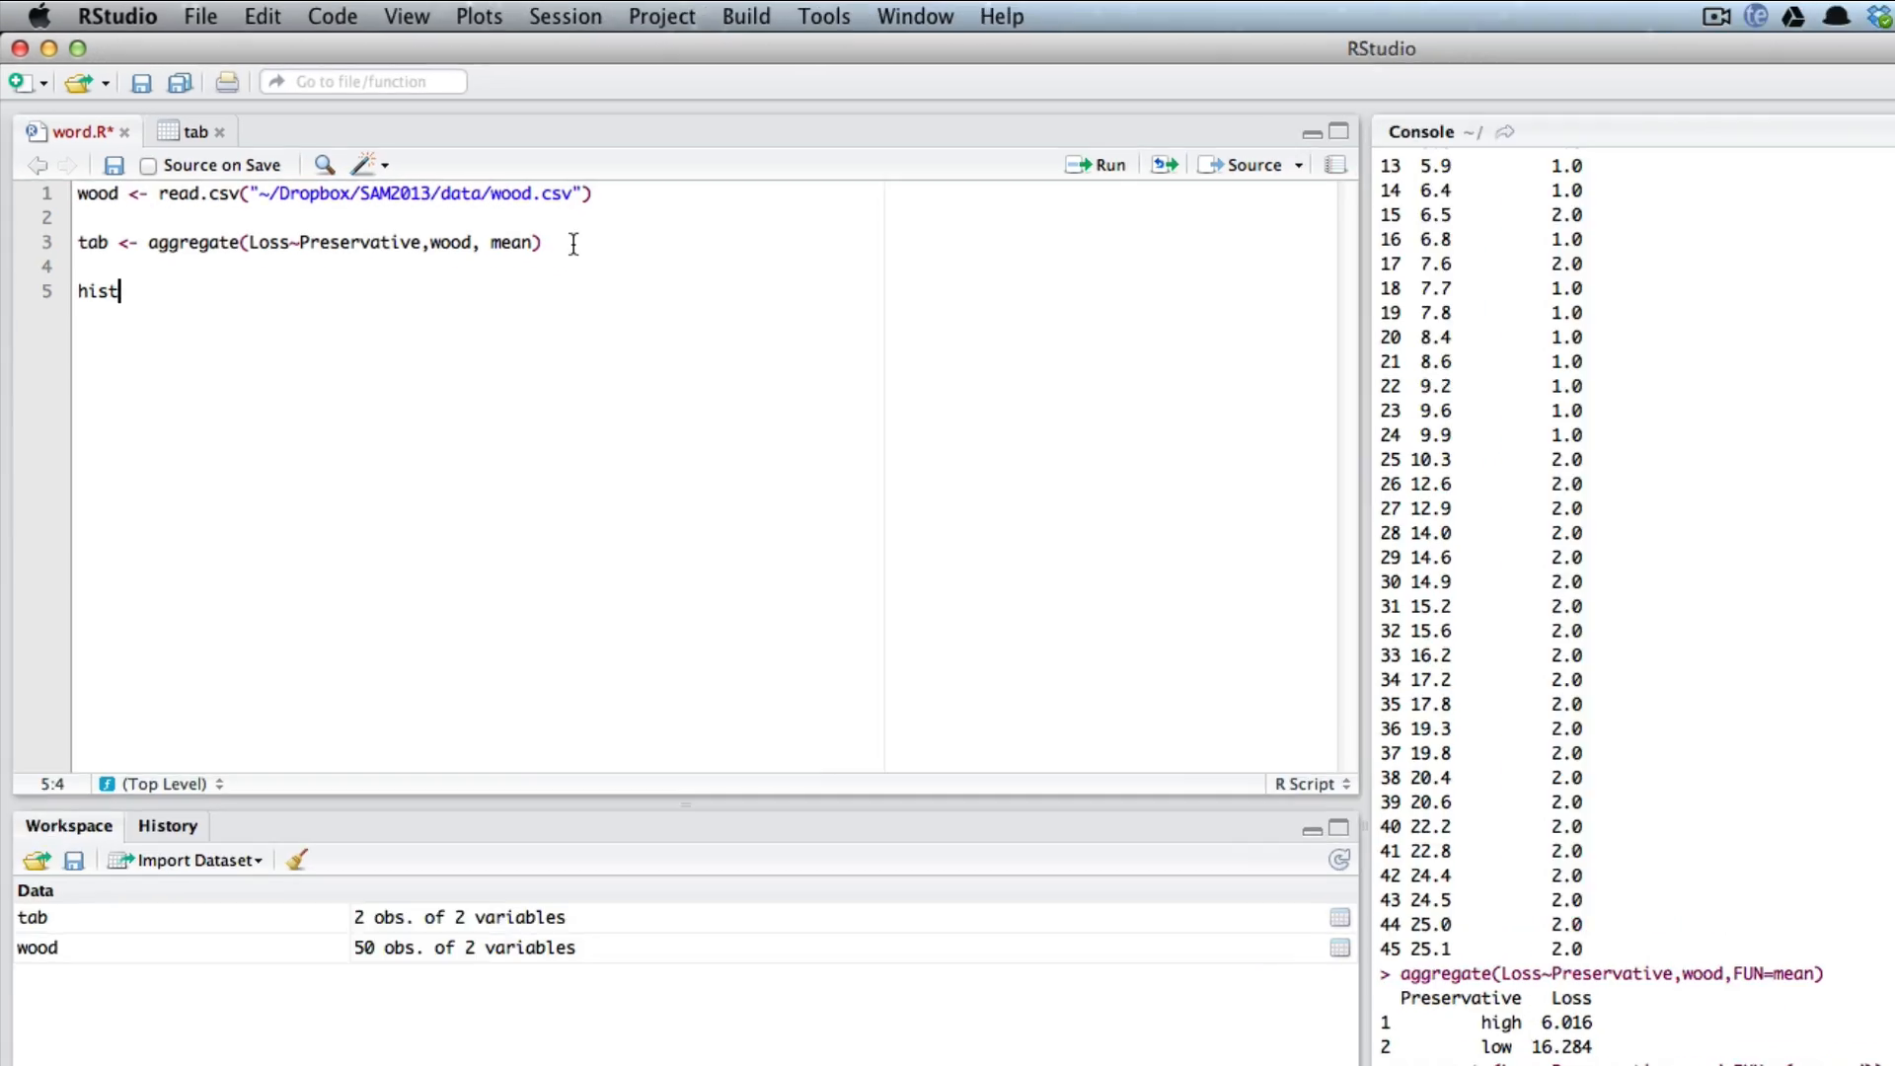
# Write plot(Loss ~ Preservative,wood) on line 5 of the script and run it.
pyautogui.write('plot')
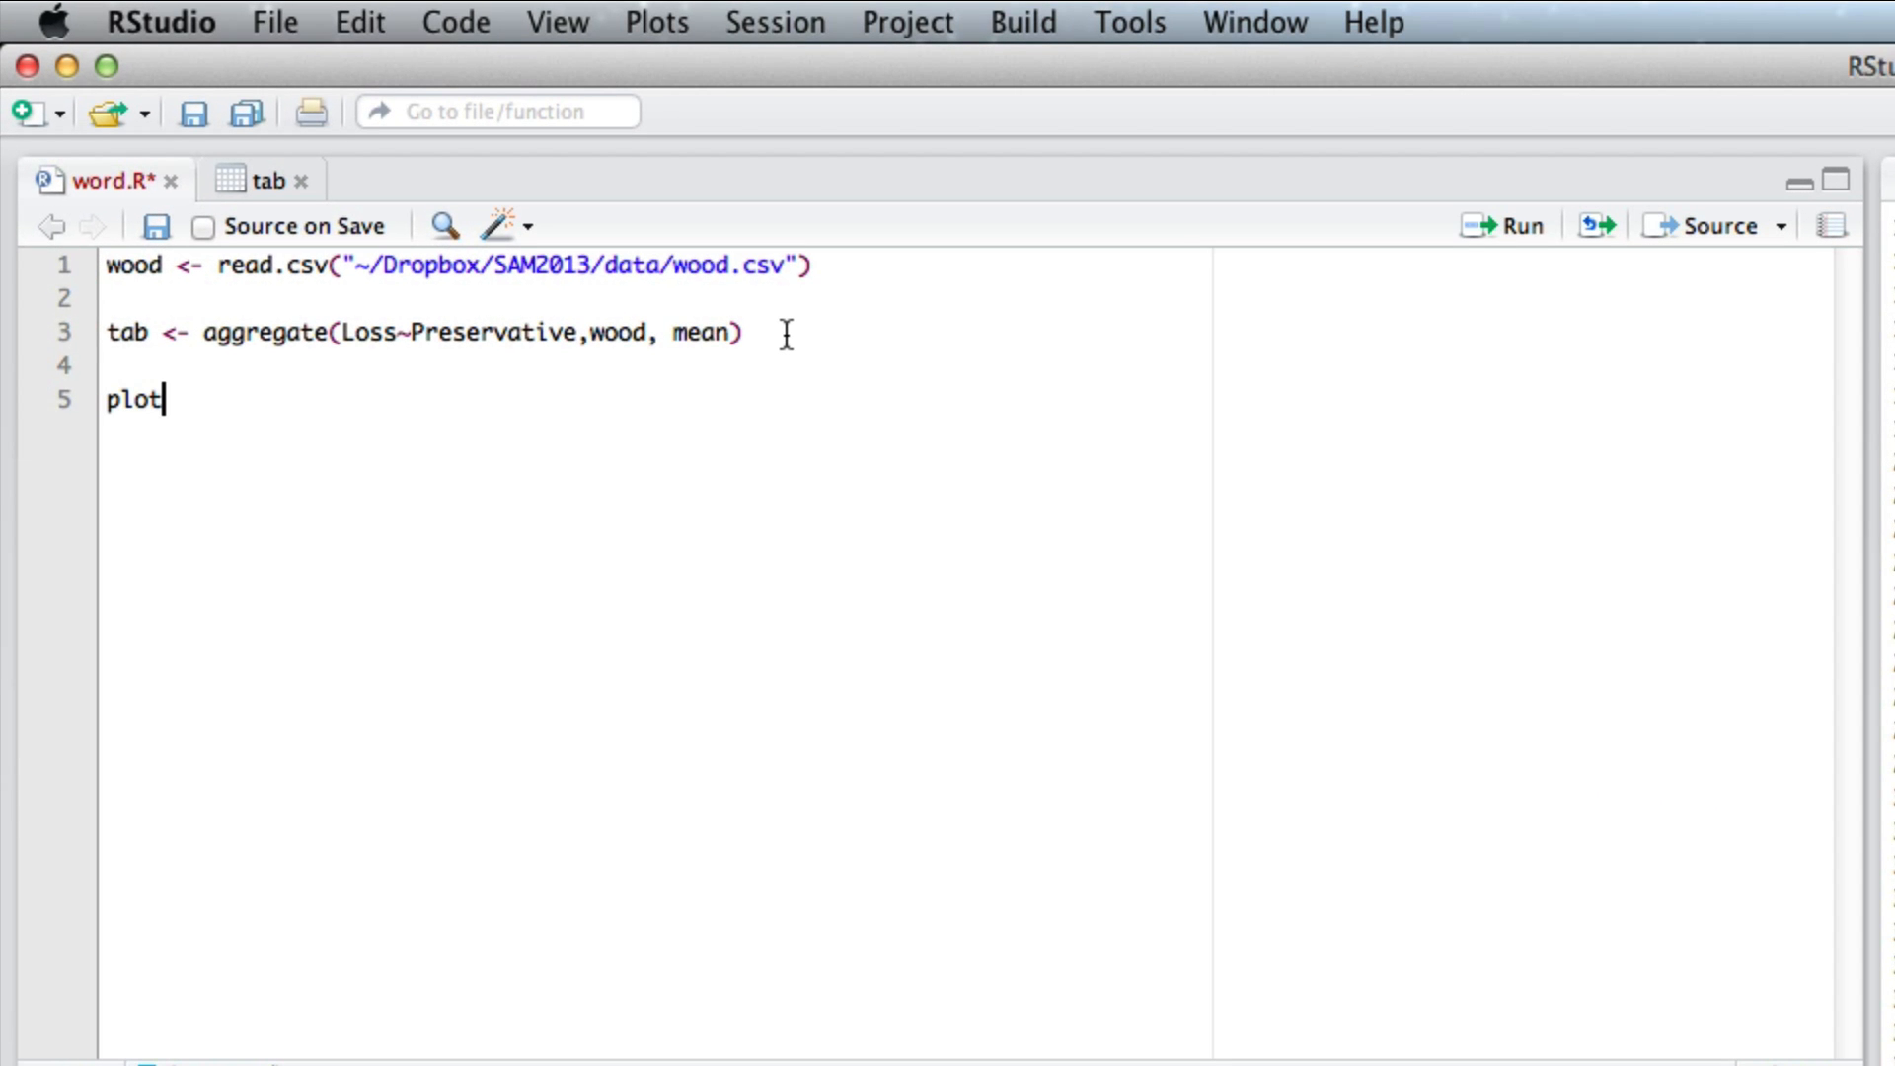
pyautogui.write('(P')
pyautogui.press('BackSpace')
pyautogui.write('Loss ~ PReserv')
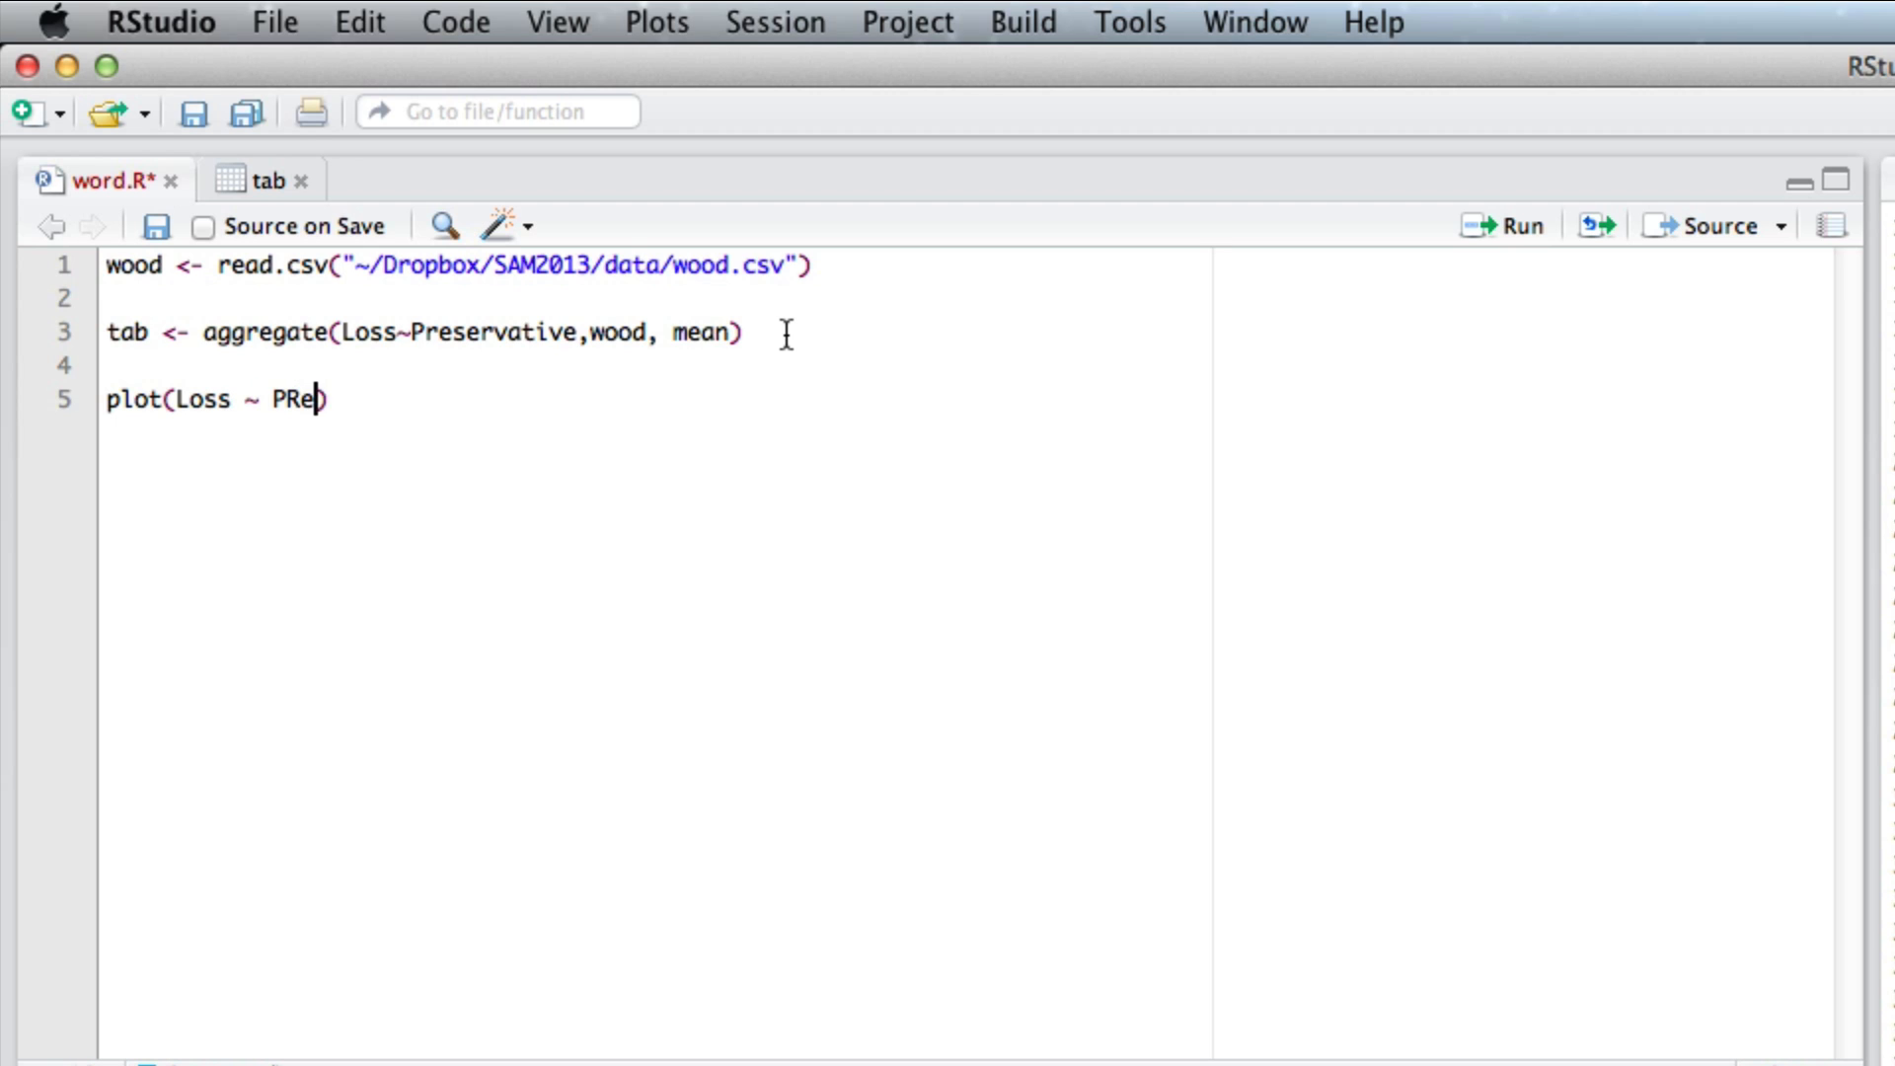
pyautogui.write('ative')
pyautogui.press('BackSpace')
pyautogui.press('BackSpace')
pyautogui.press('BackSpace')
pyautogui.press('BackSpace')
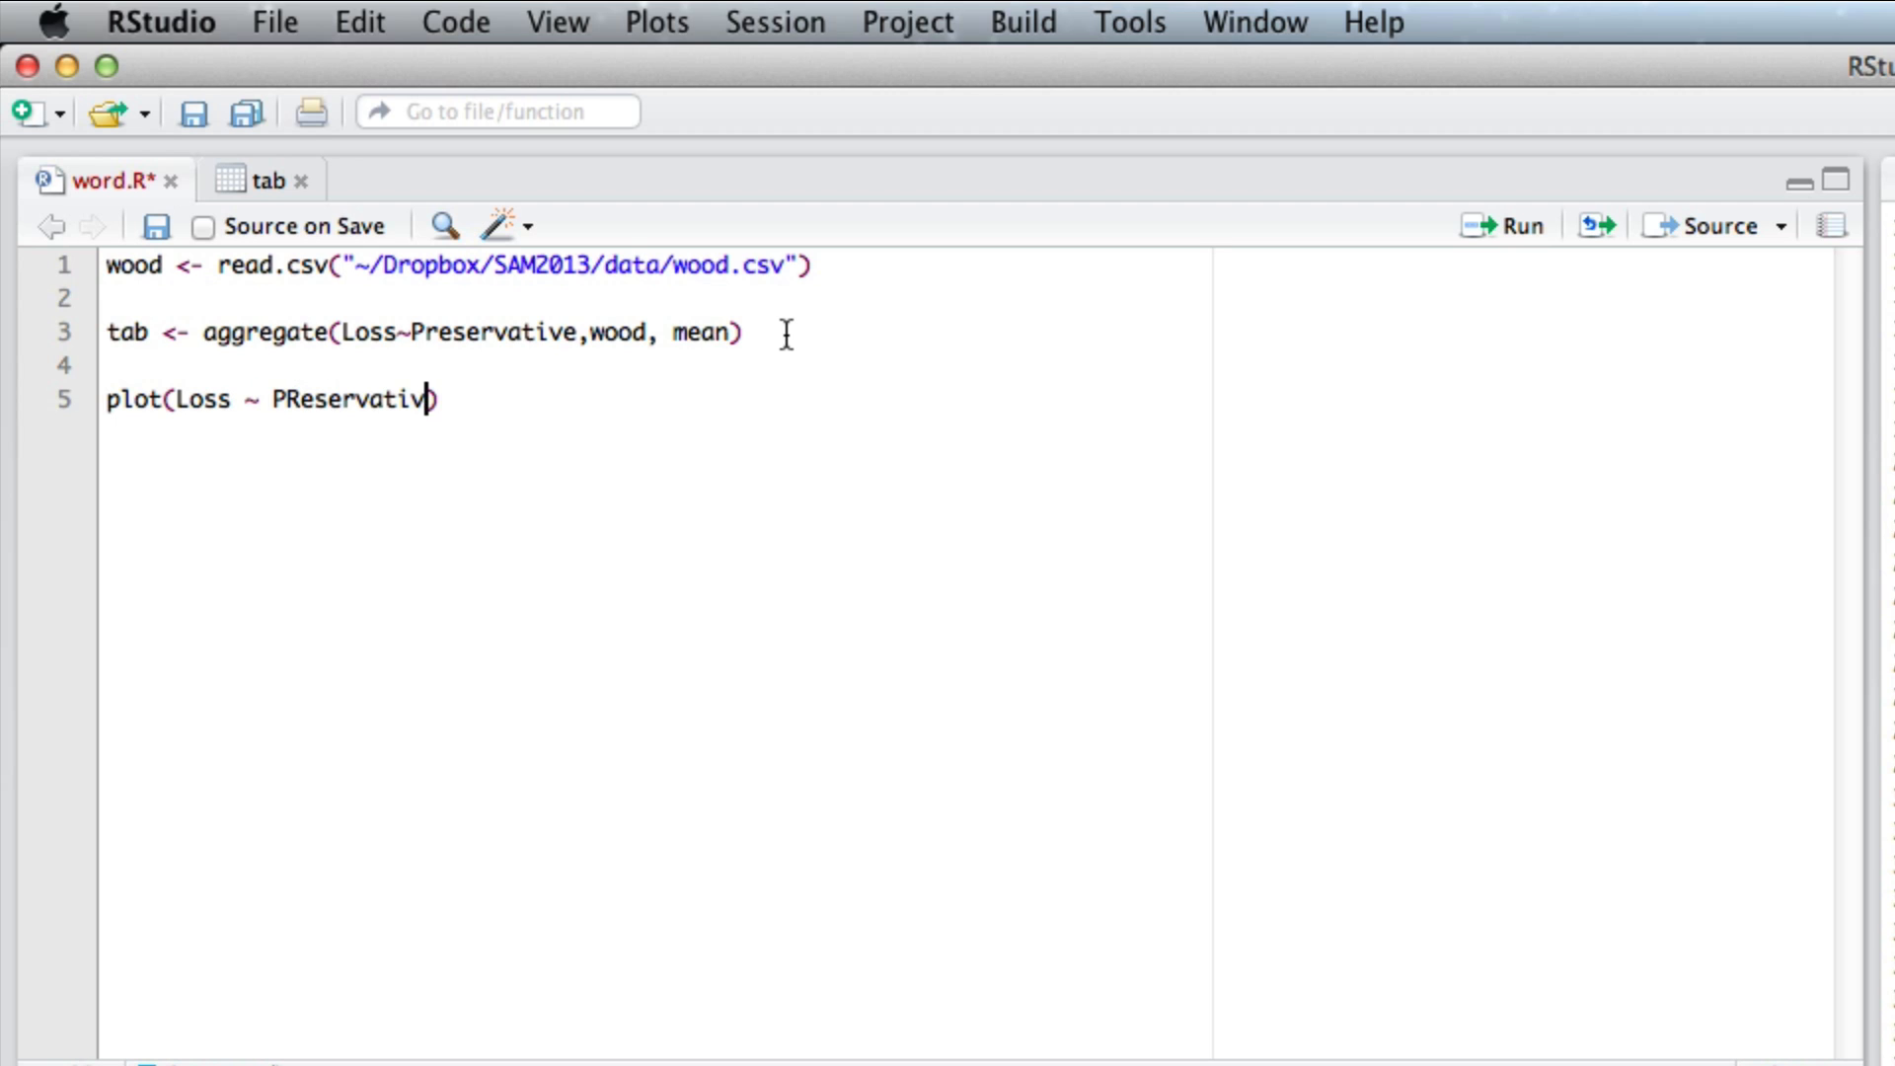
pyautogui.press('BackSpace')
pyautogui.press('BackSpace')
pyautogui.press('BackSpace')
pyautogui.press('BackSpace')
pyautogui.press('BackSpace')
pyautogui.press('BackSpace')
pyautogui.press('BackSpace')
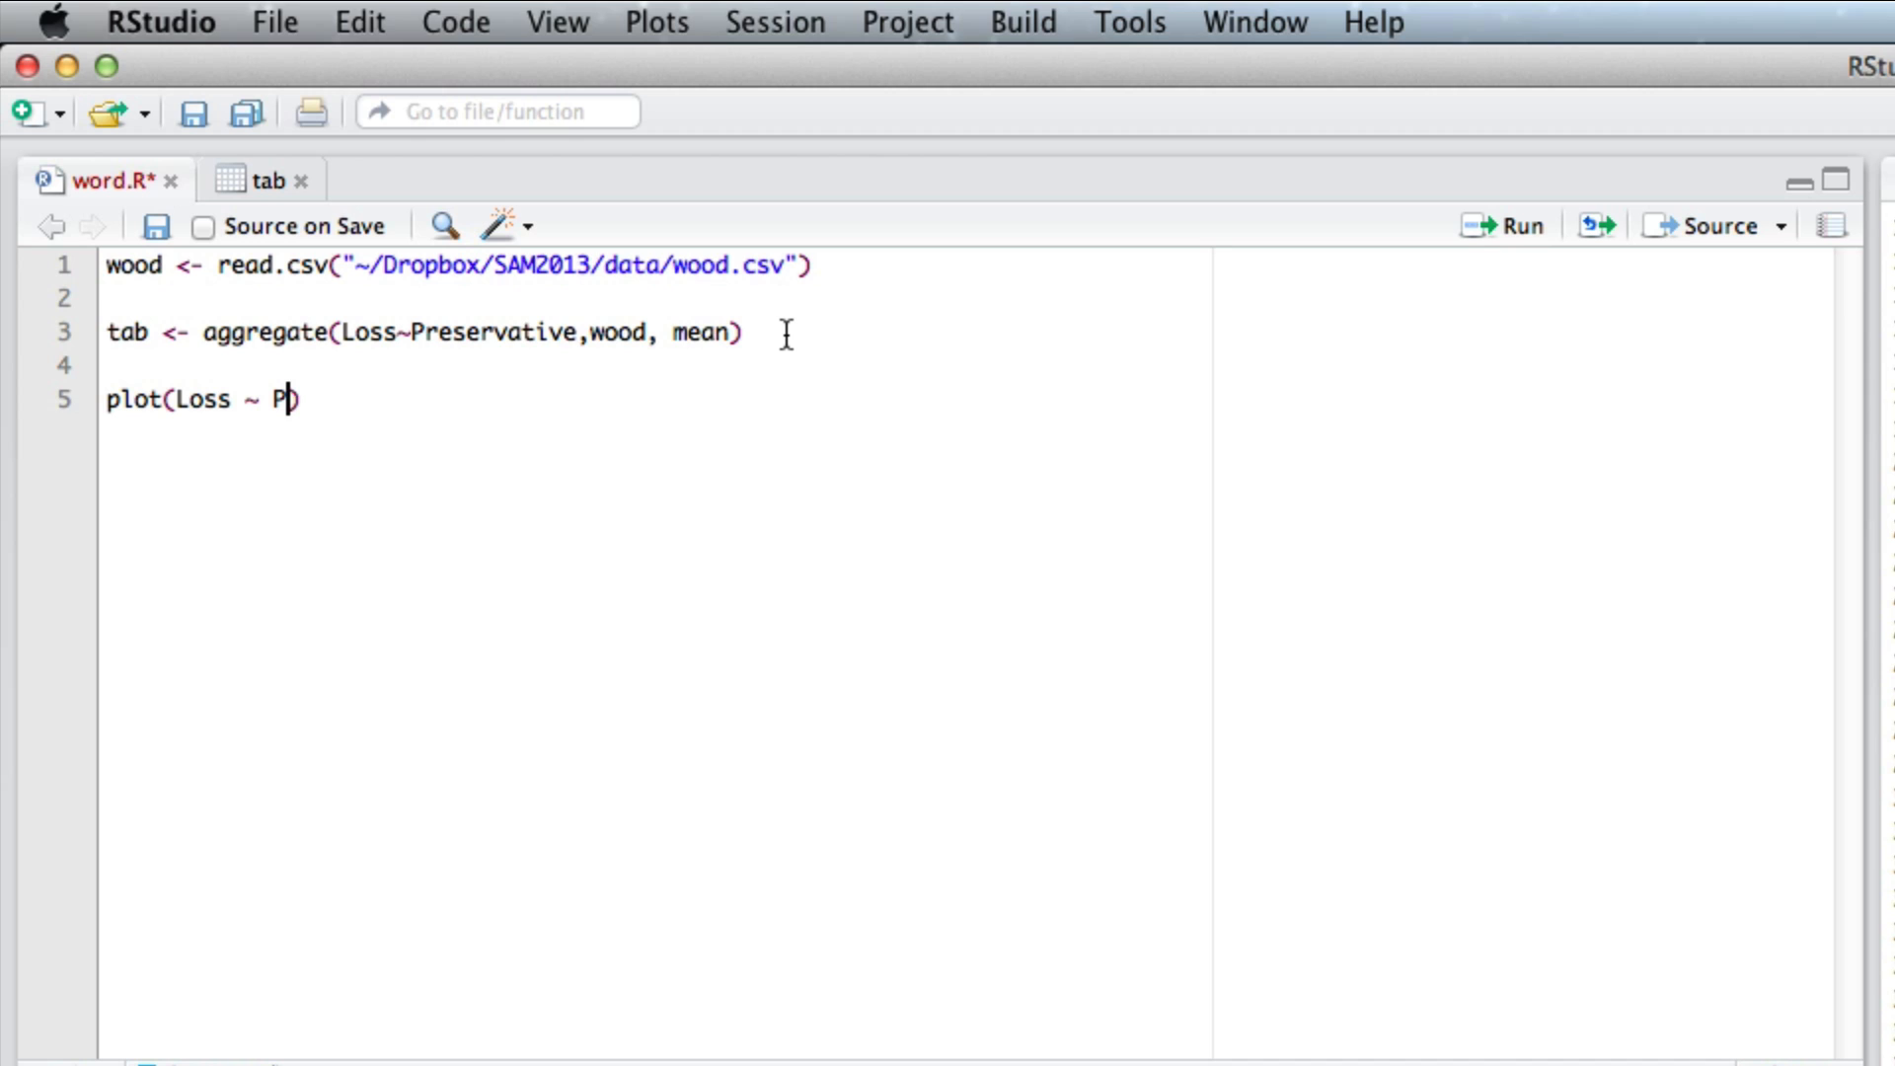
pyautogui.write('reservatio')
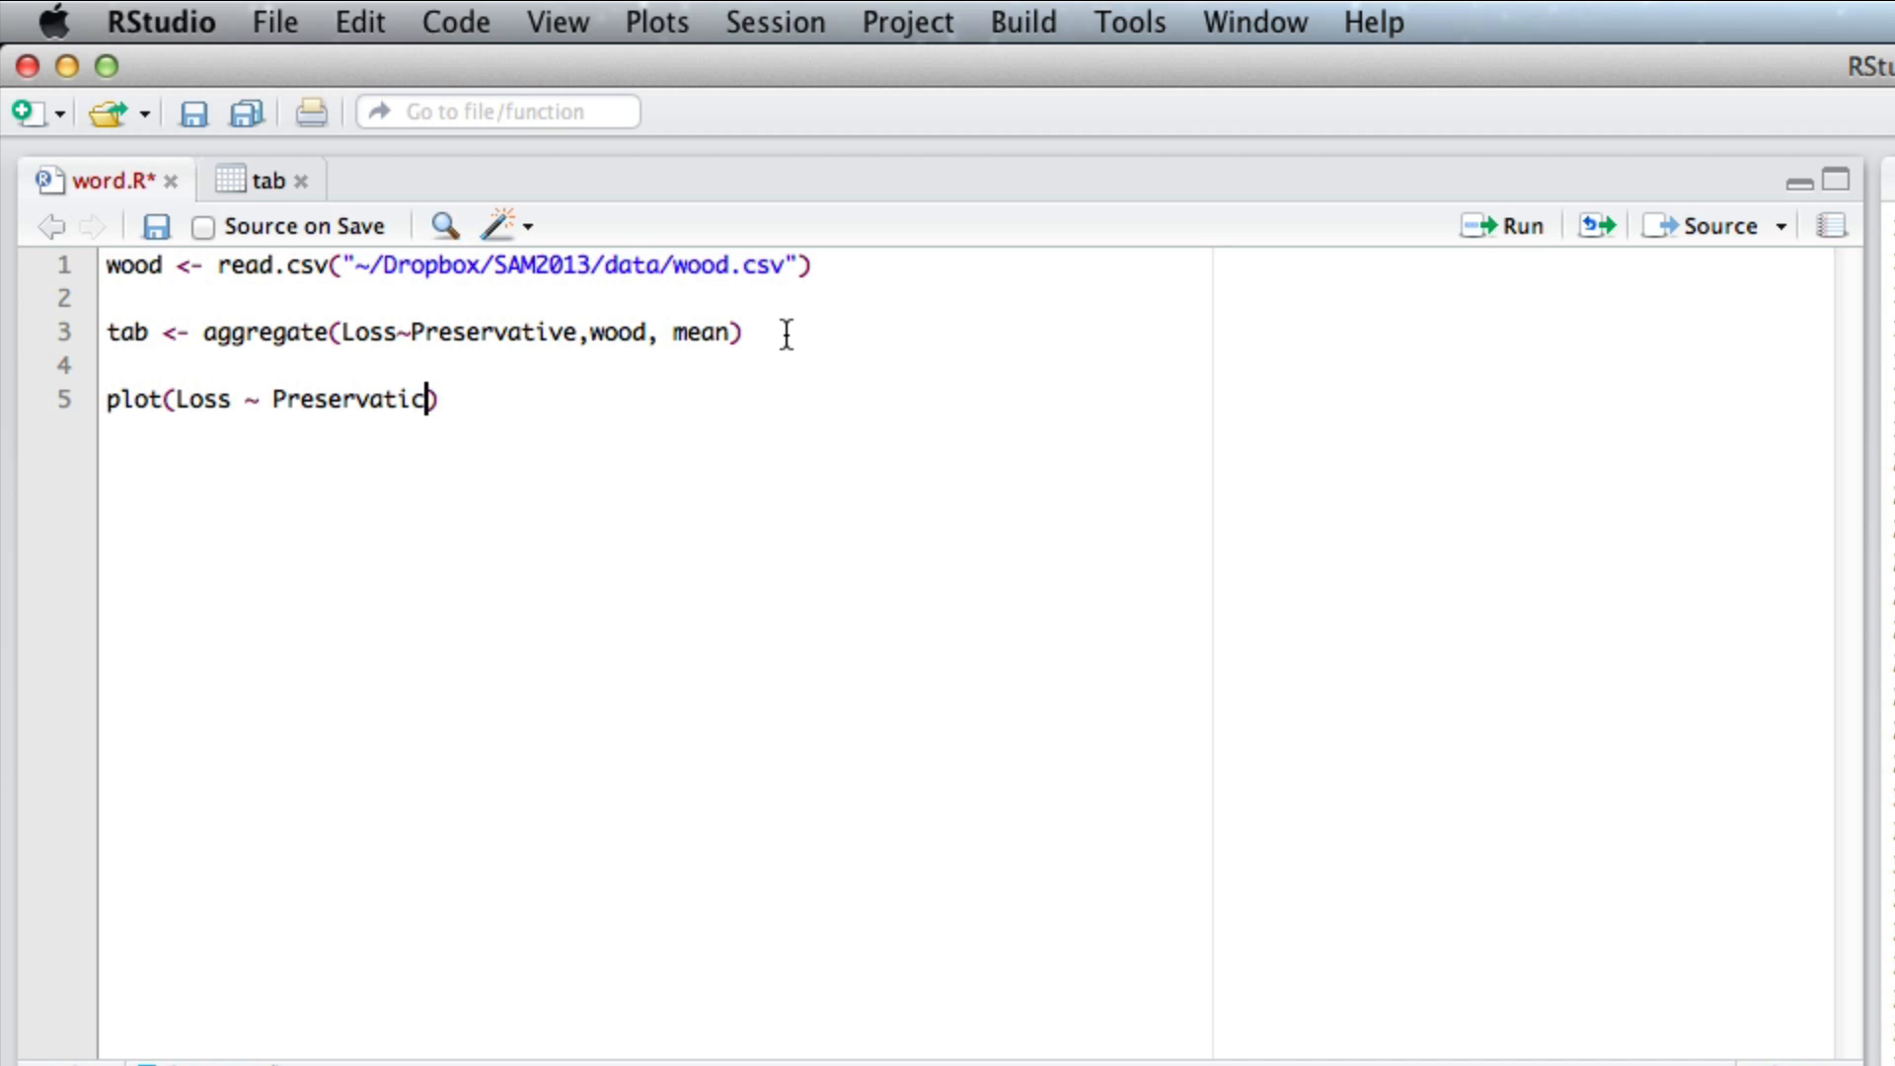
pyautogui.press('BackSpace')
pyautogui.write('ve,wood')
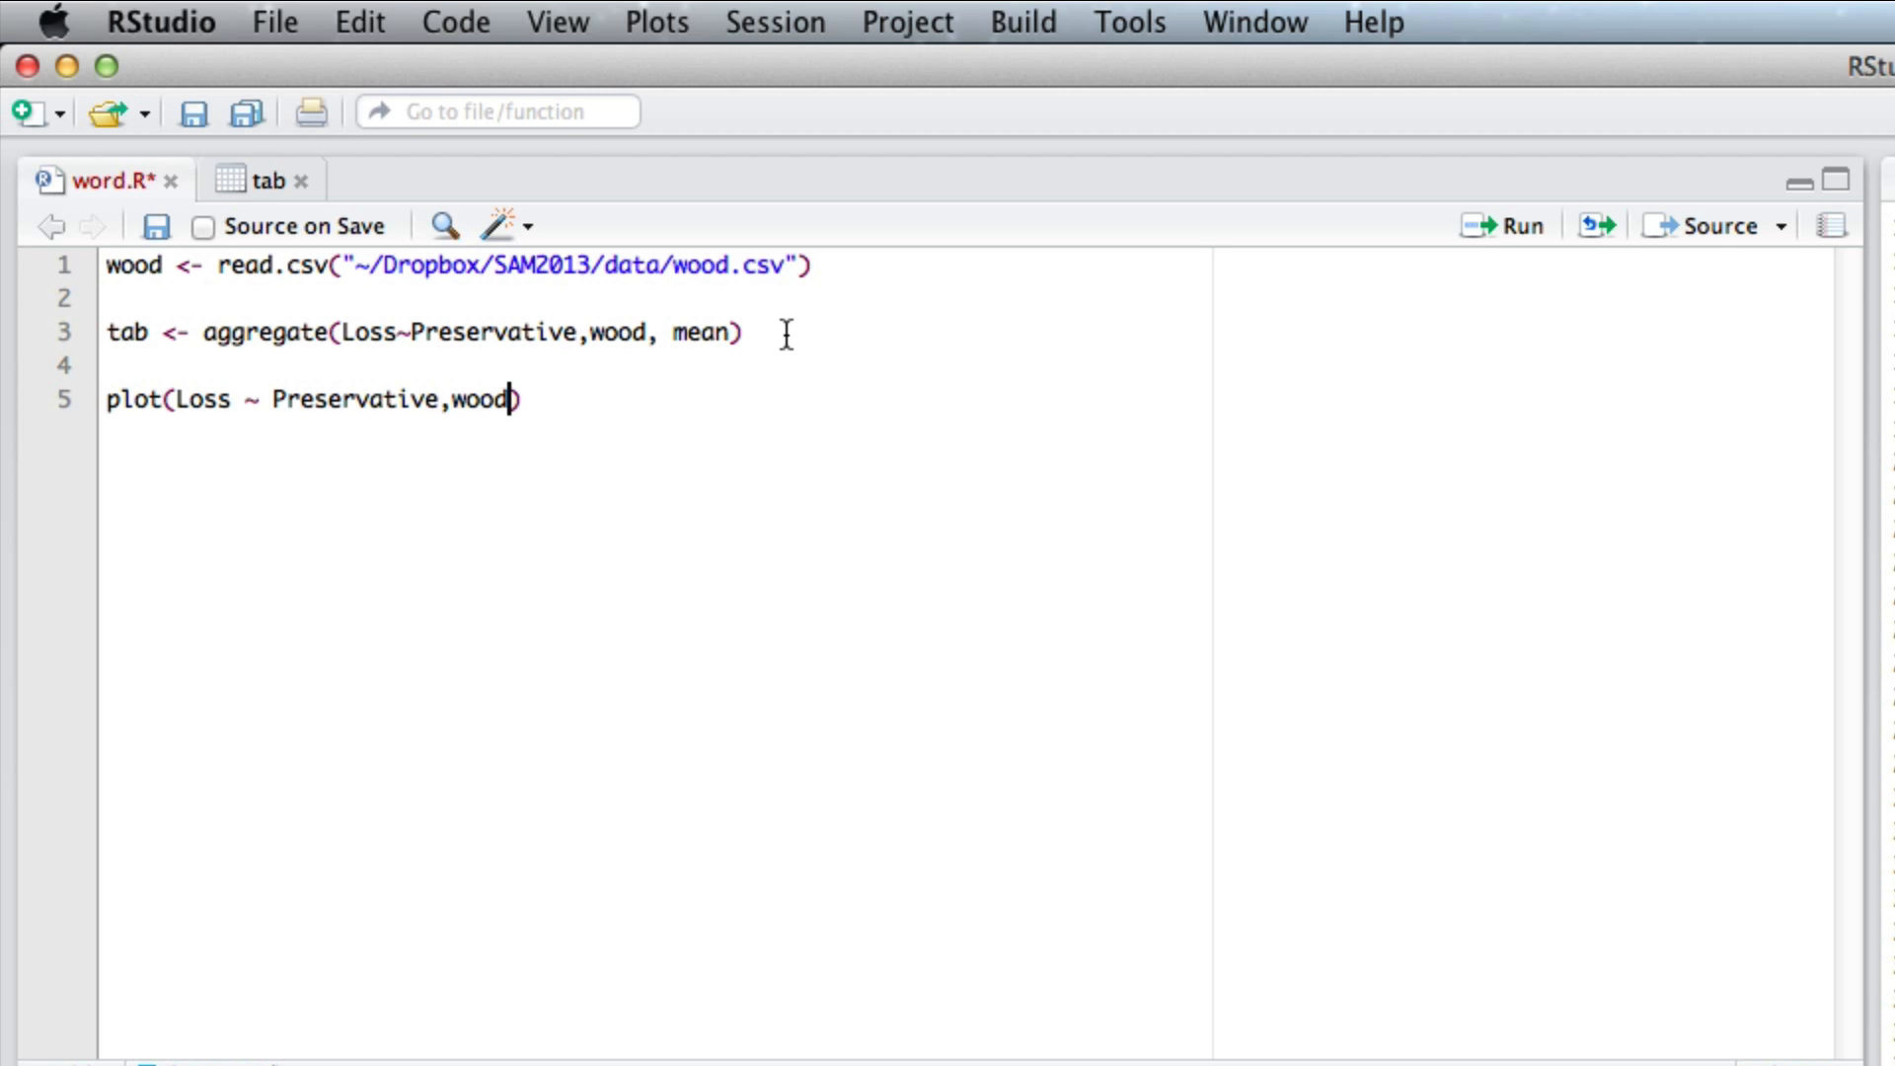
pyautogui.press('super+Return')
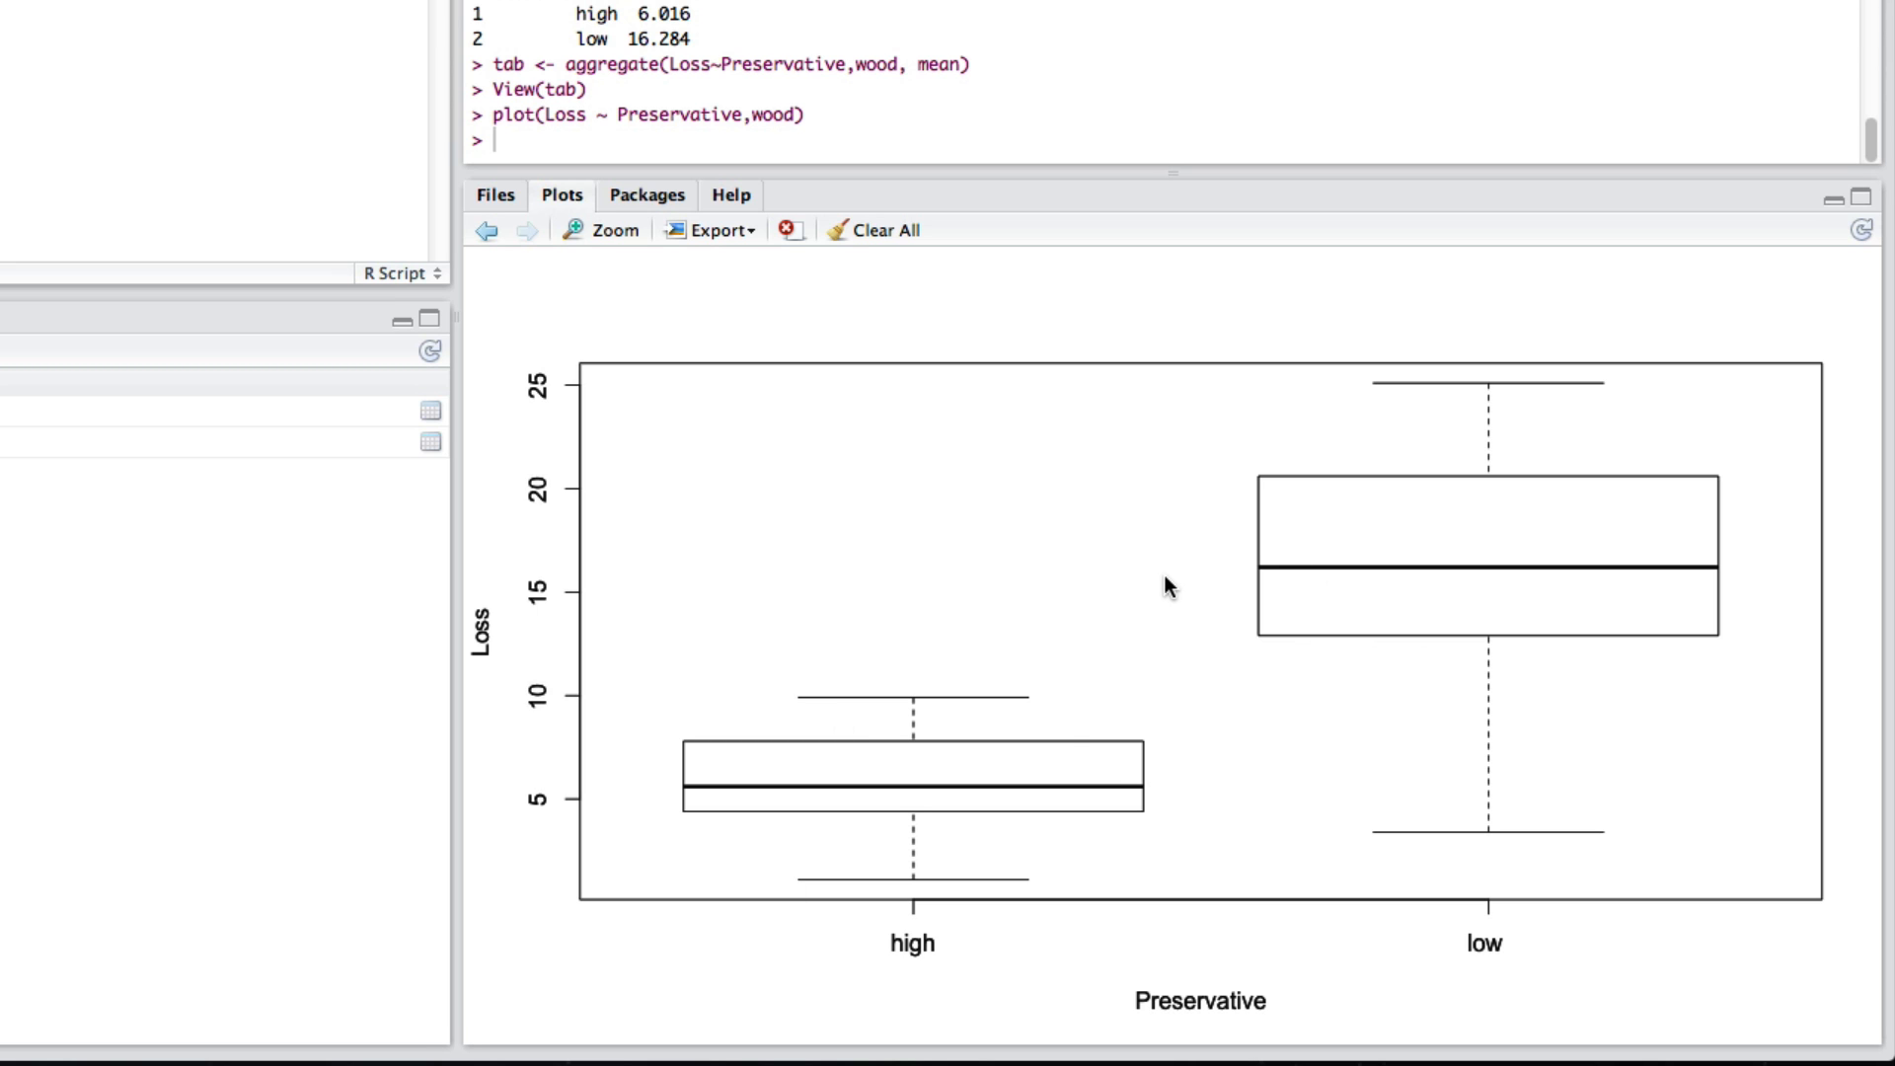
# Copy the boxplot to the clipboard at its default size.
pyautogui.click(719, 233)
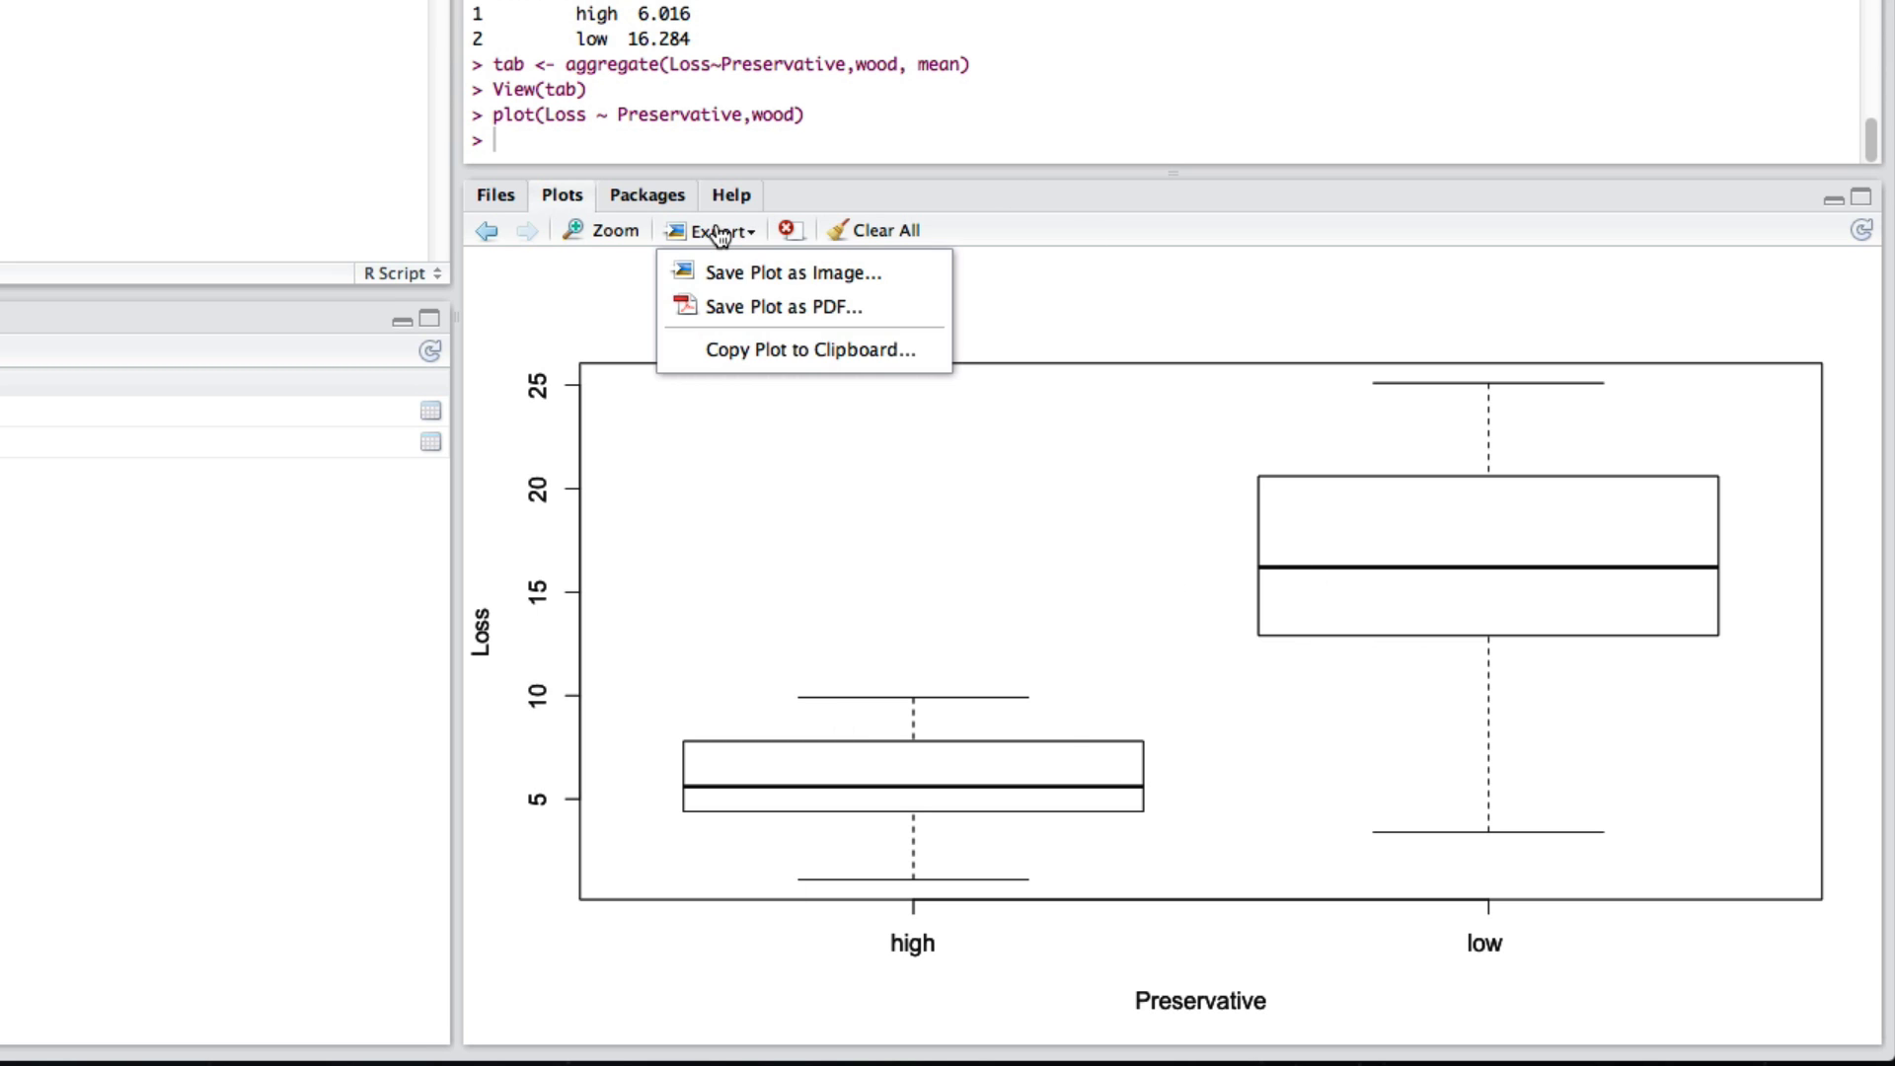
pyautogui.click(736, 343)
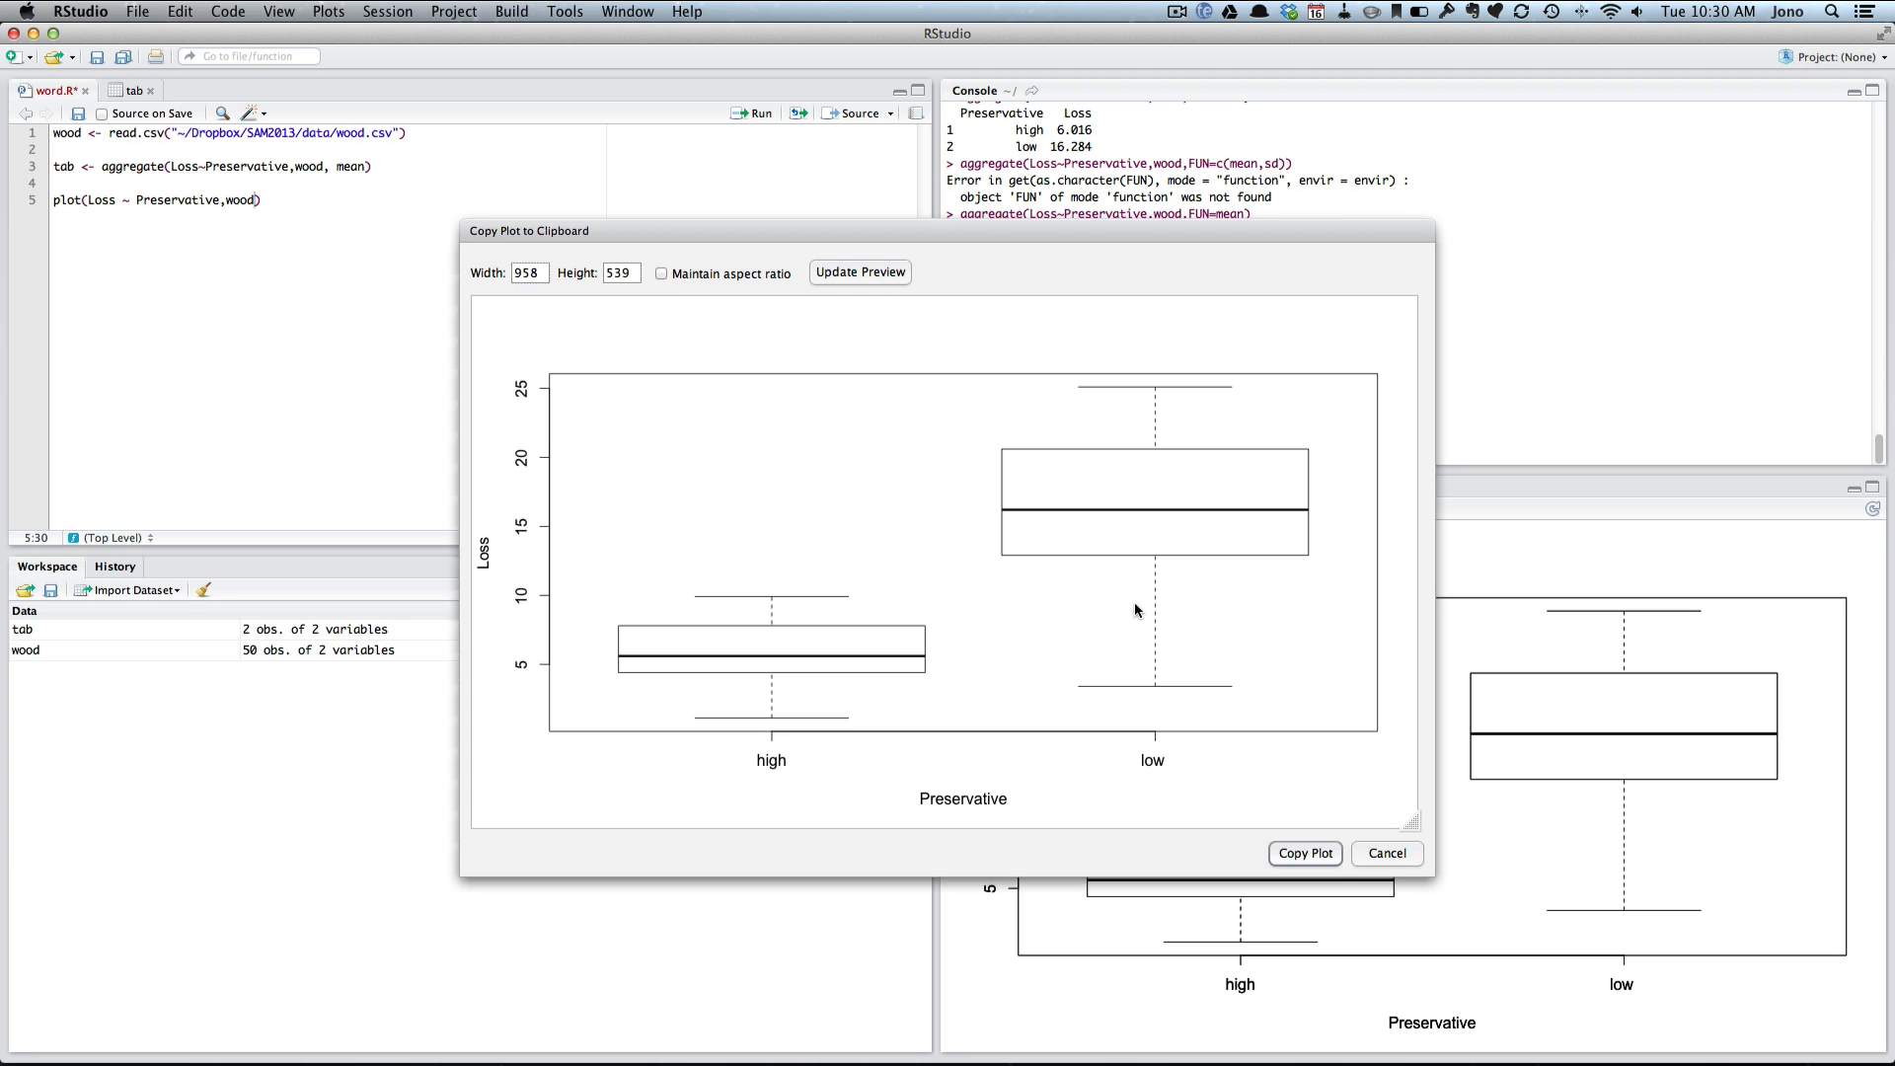
pyautogui.click(1318, 855)
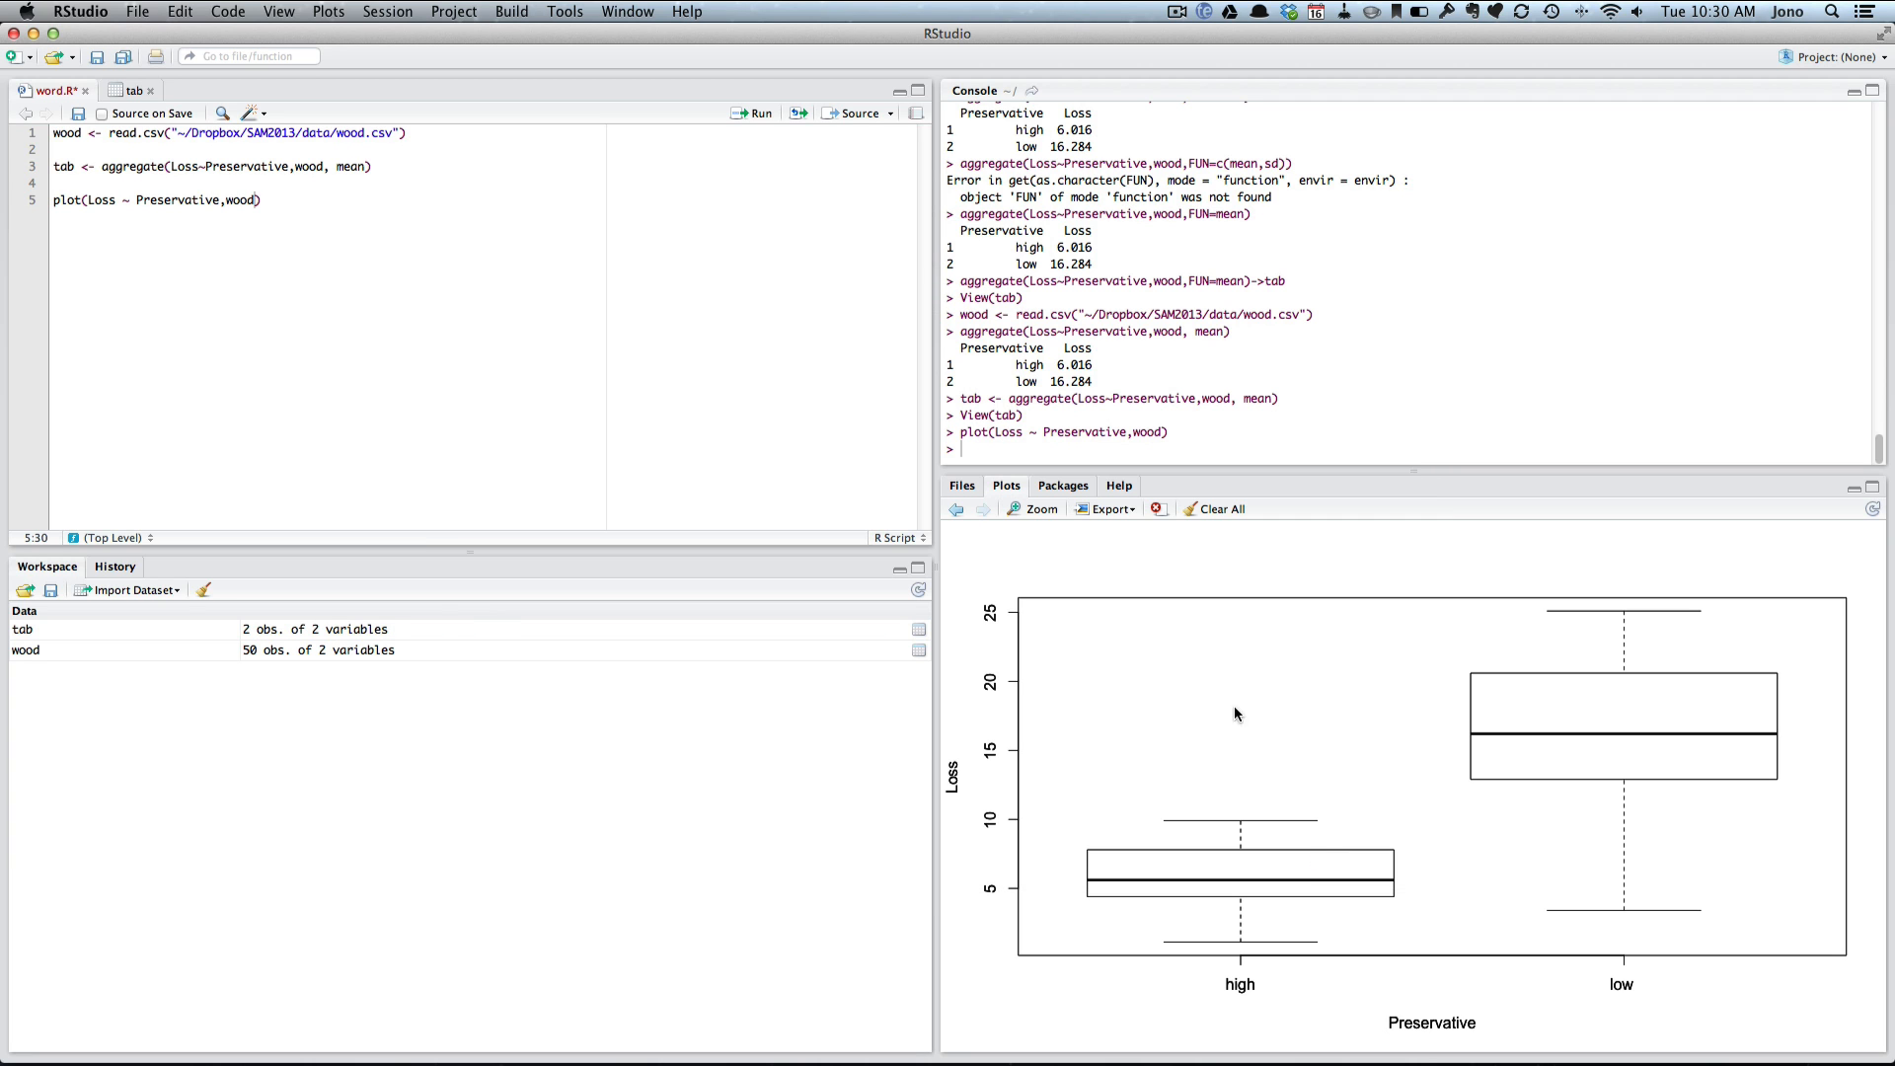
# Switch to the Word document and paste the boxplot below the table.
pyautogui.press('super+Tab')
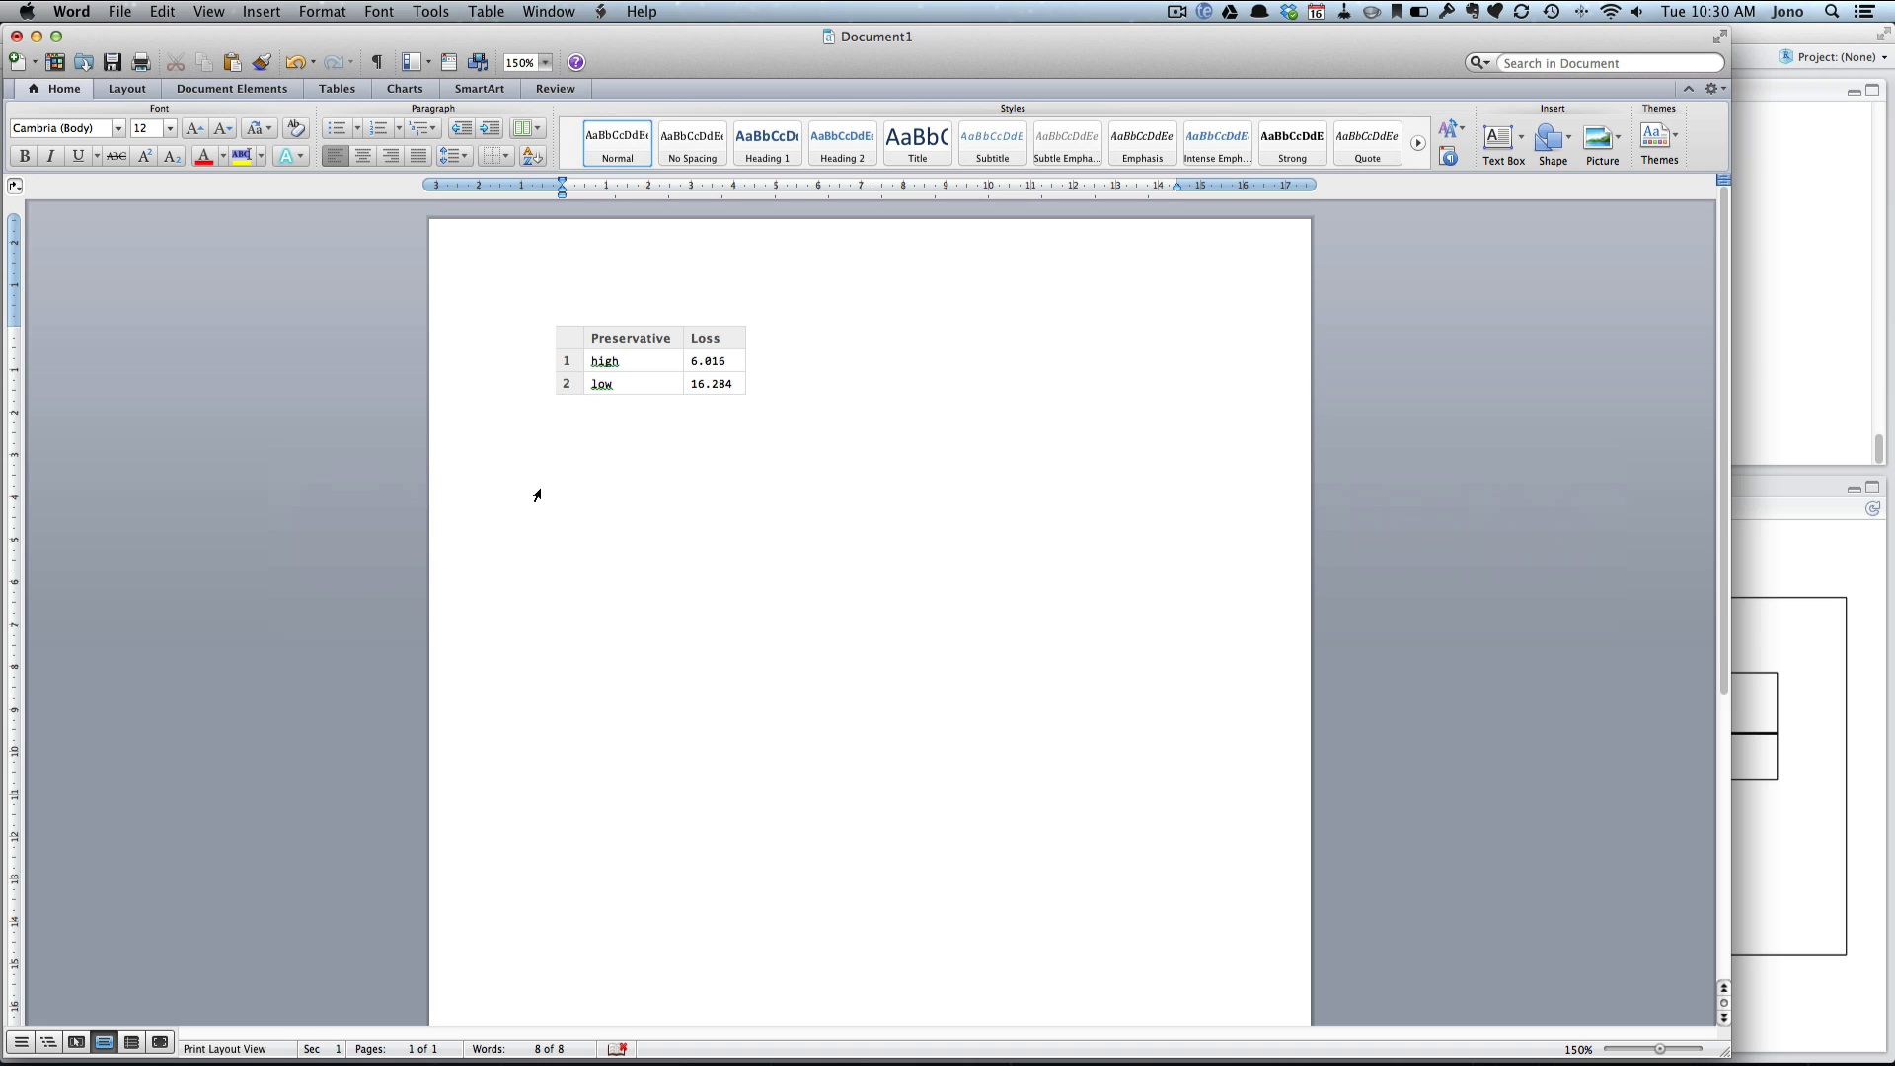
pyautogui.click(158, 12)
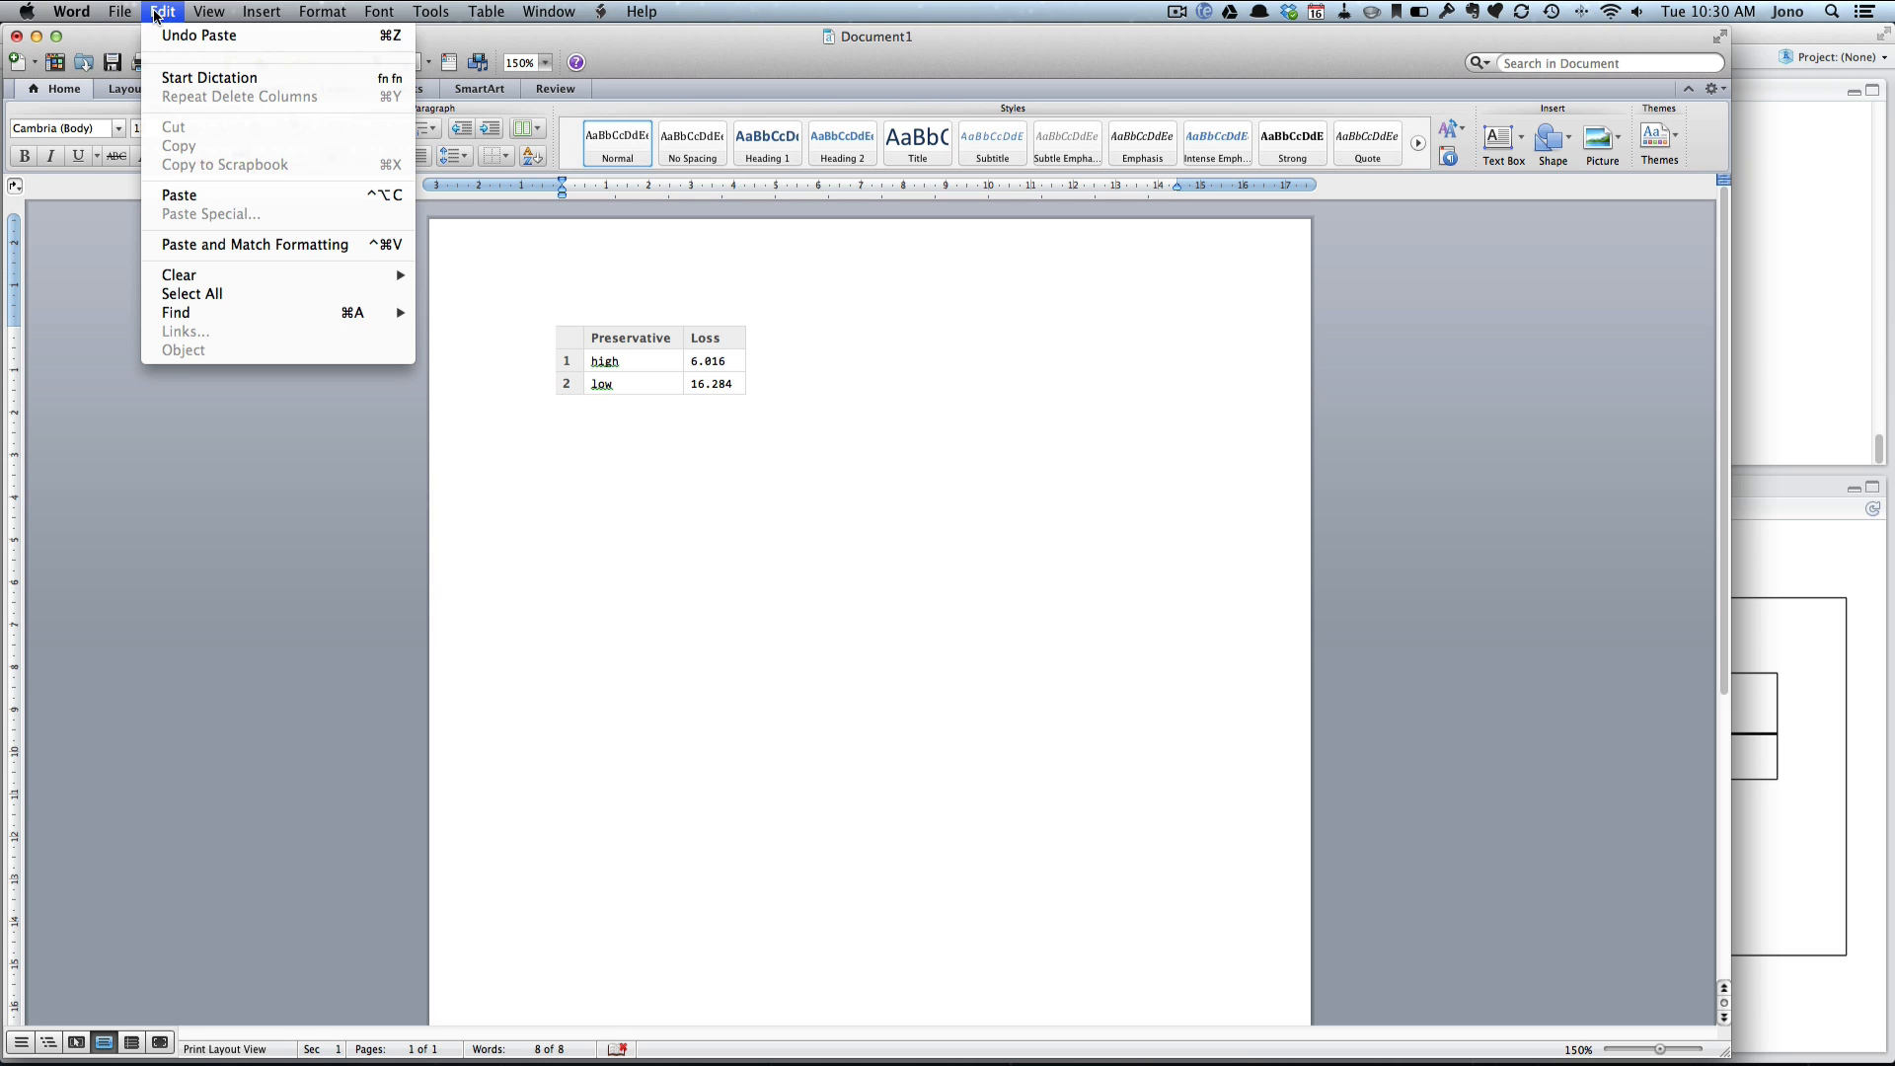
pyautogui.click(179, 198)
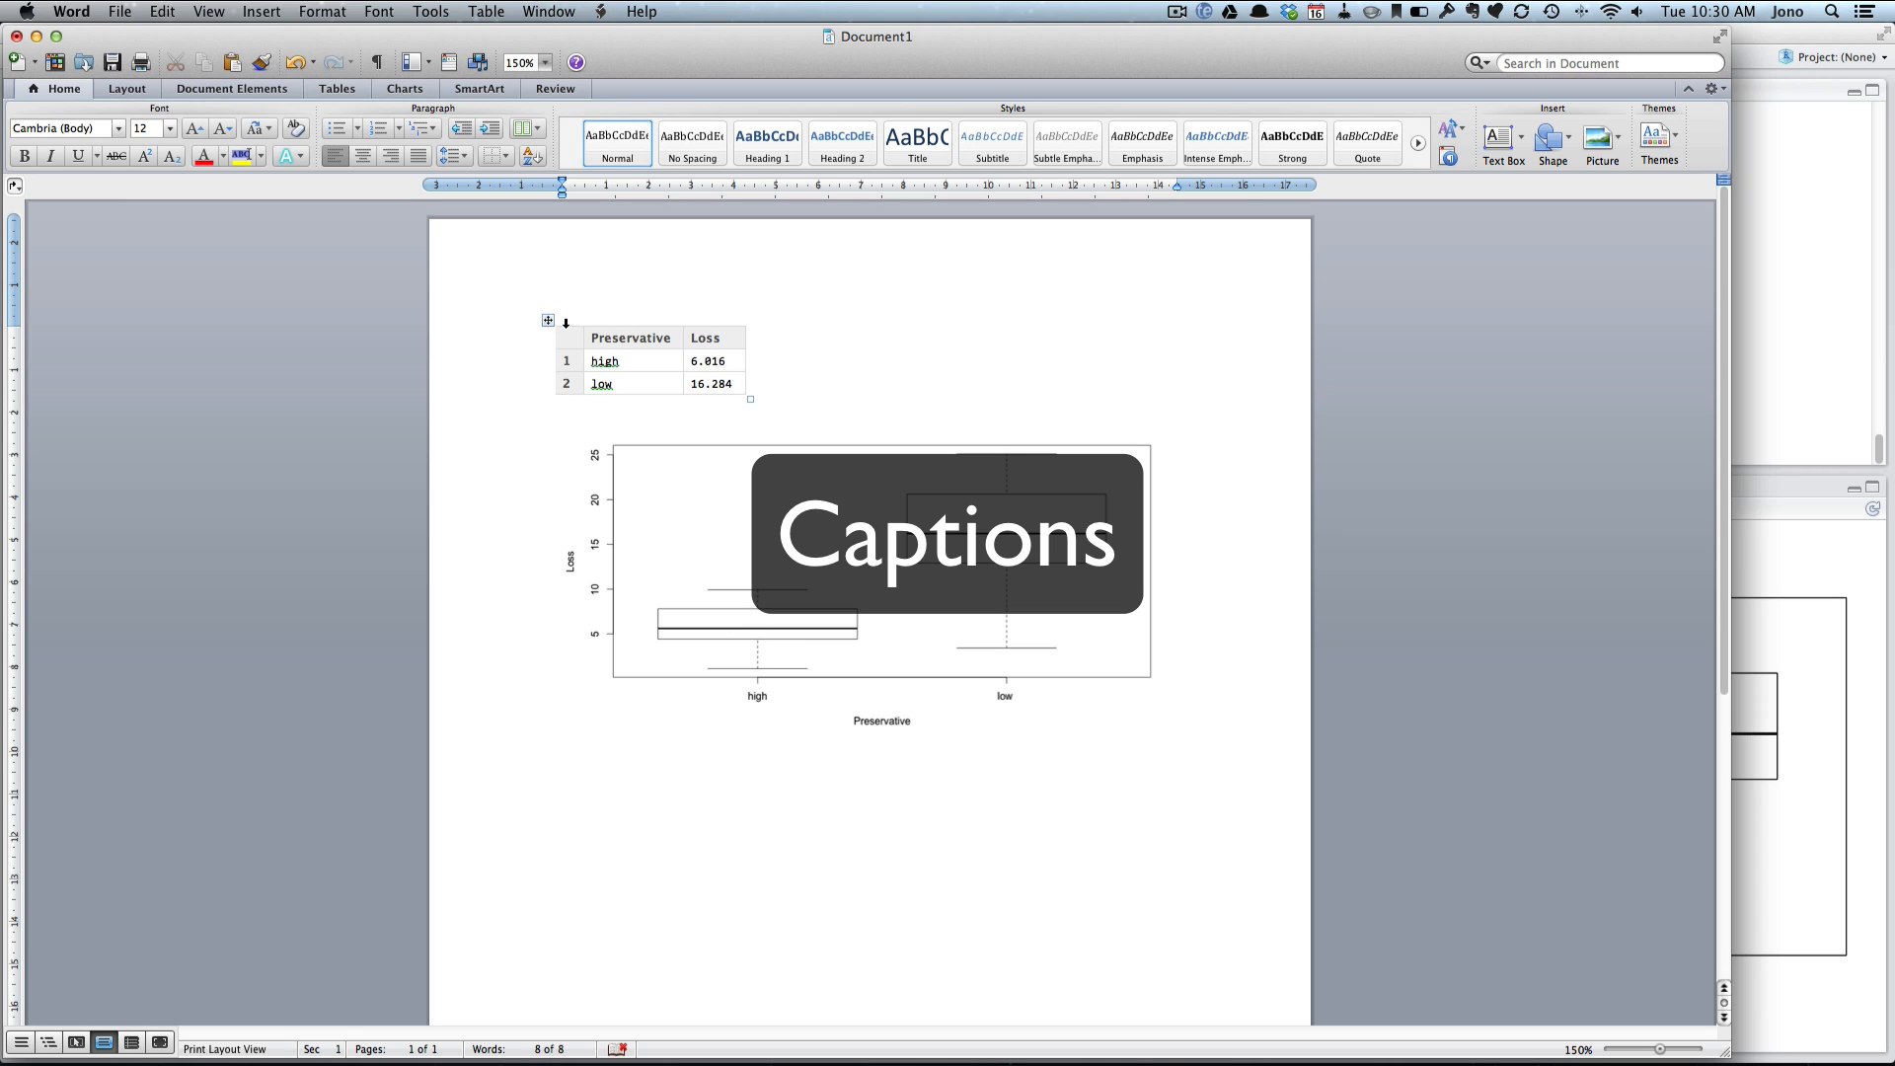
# Insert the caption "Table 1: Means for wood data" above the table of means.
pyautogui.click(546, 321)
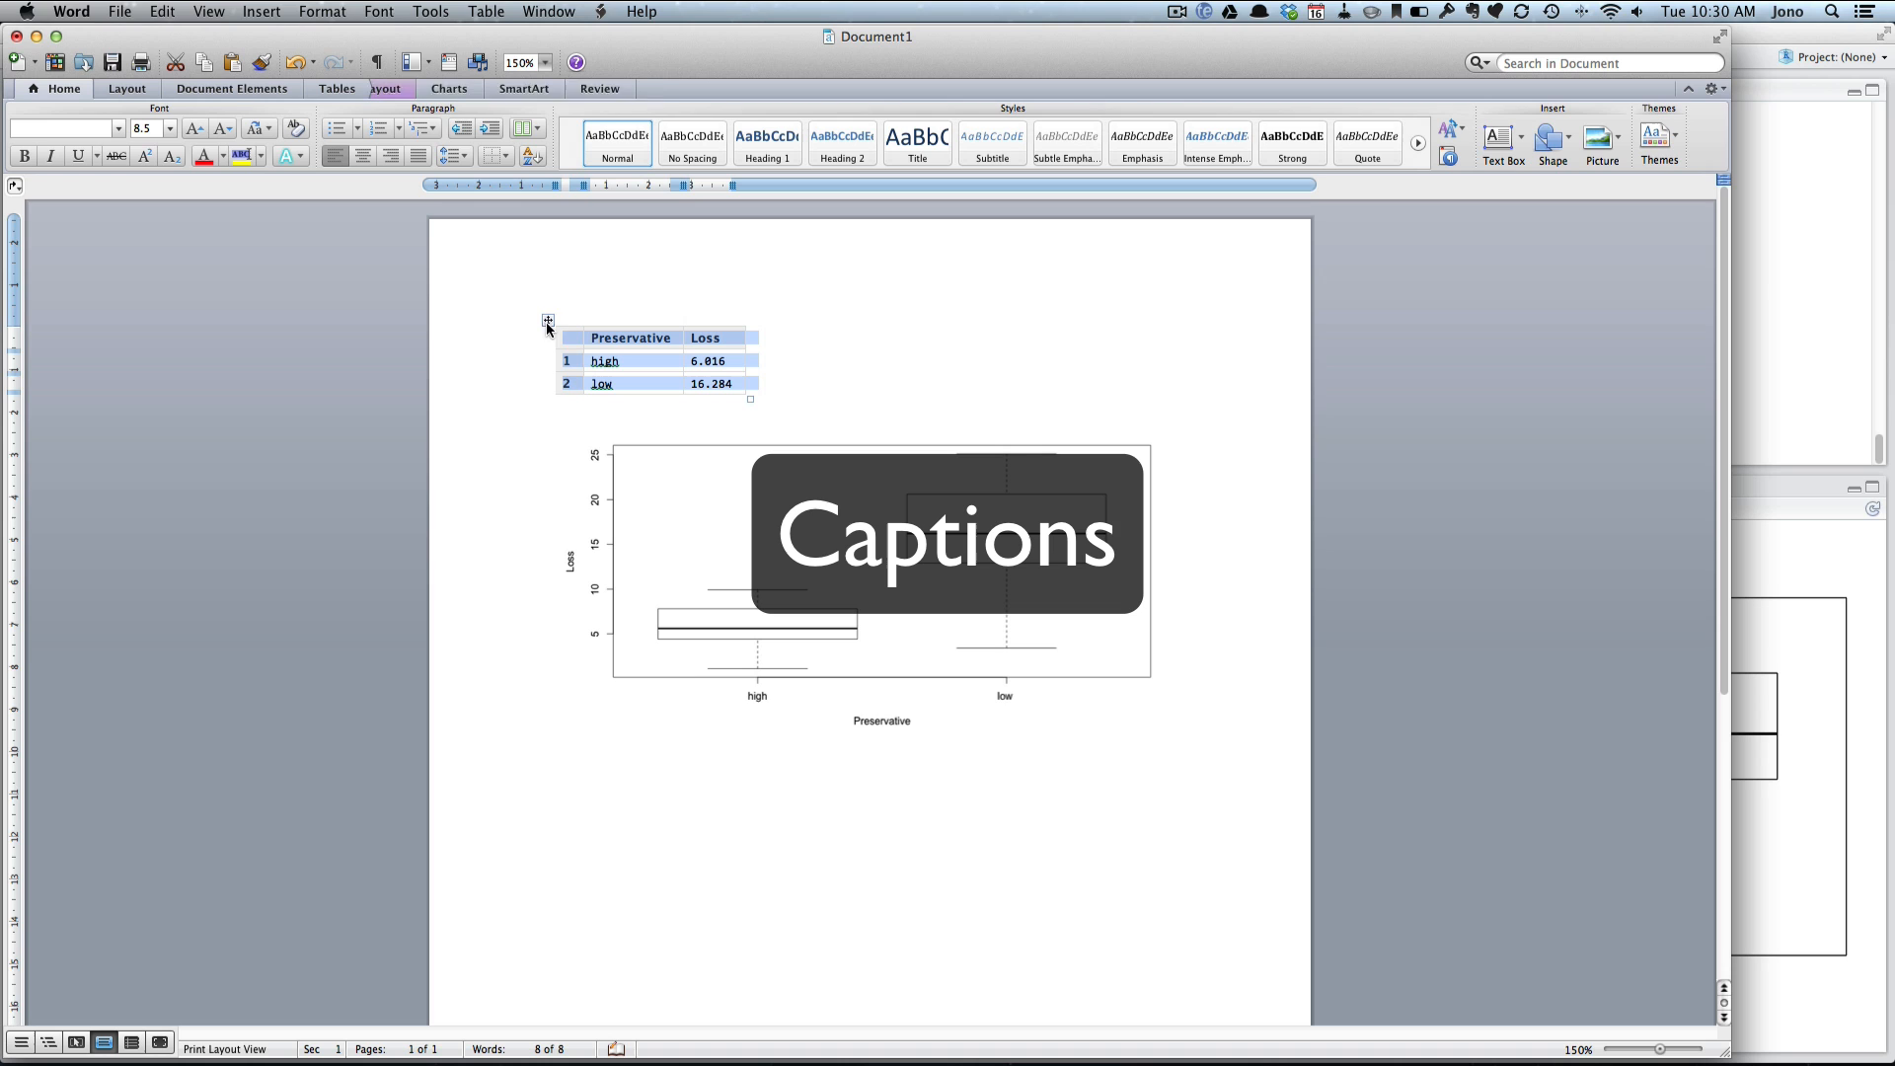
pyautogui.click(263, 12)
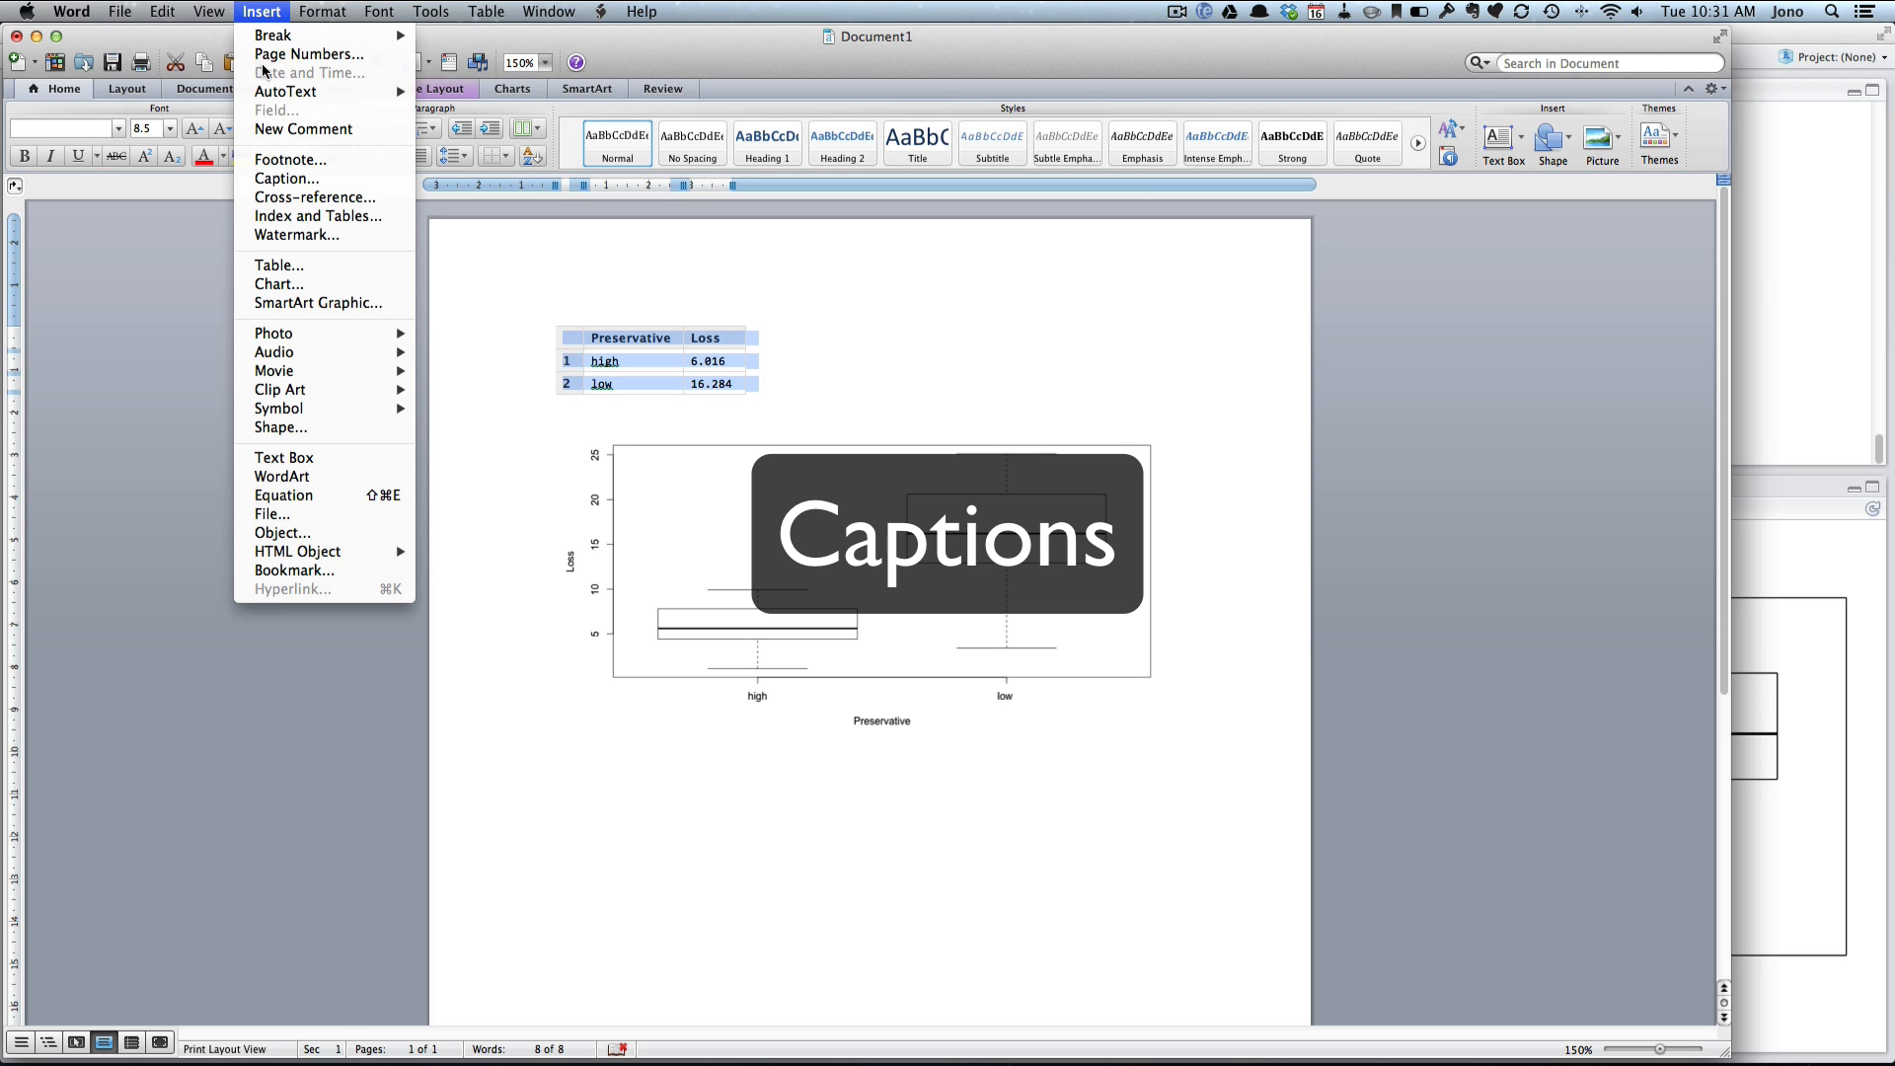
pyautogui.click(272, 181)
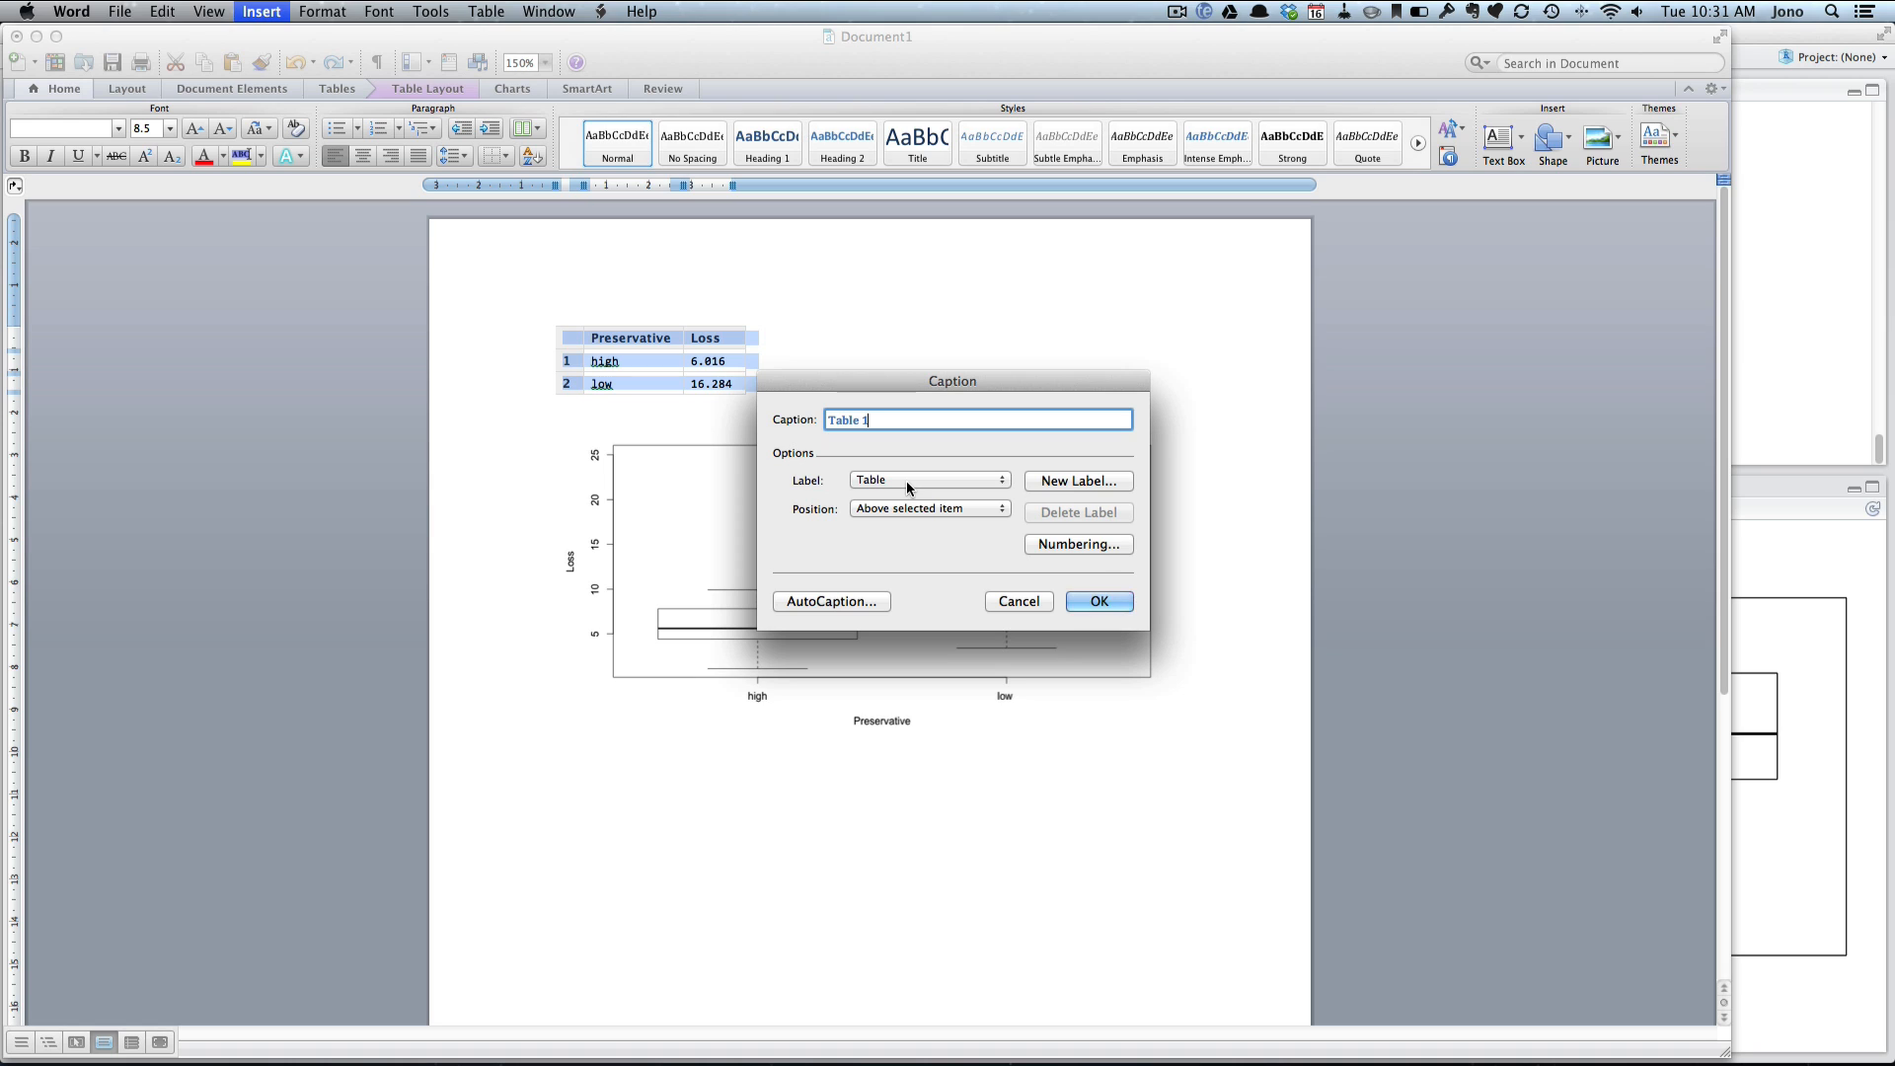
pyautogui.write(': Means for wood data')
pyautogui.click(1097, 602)
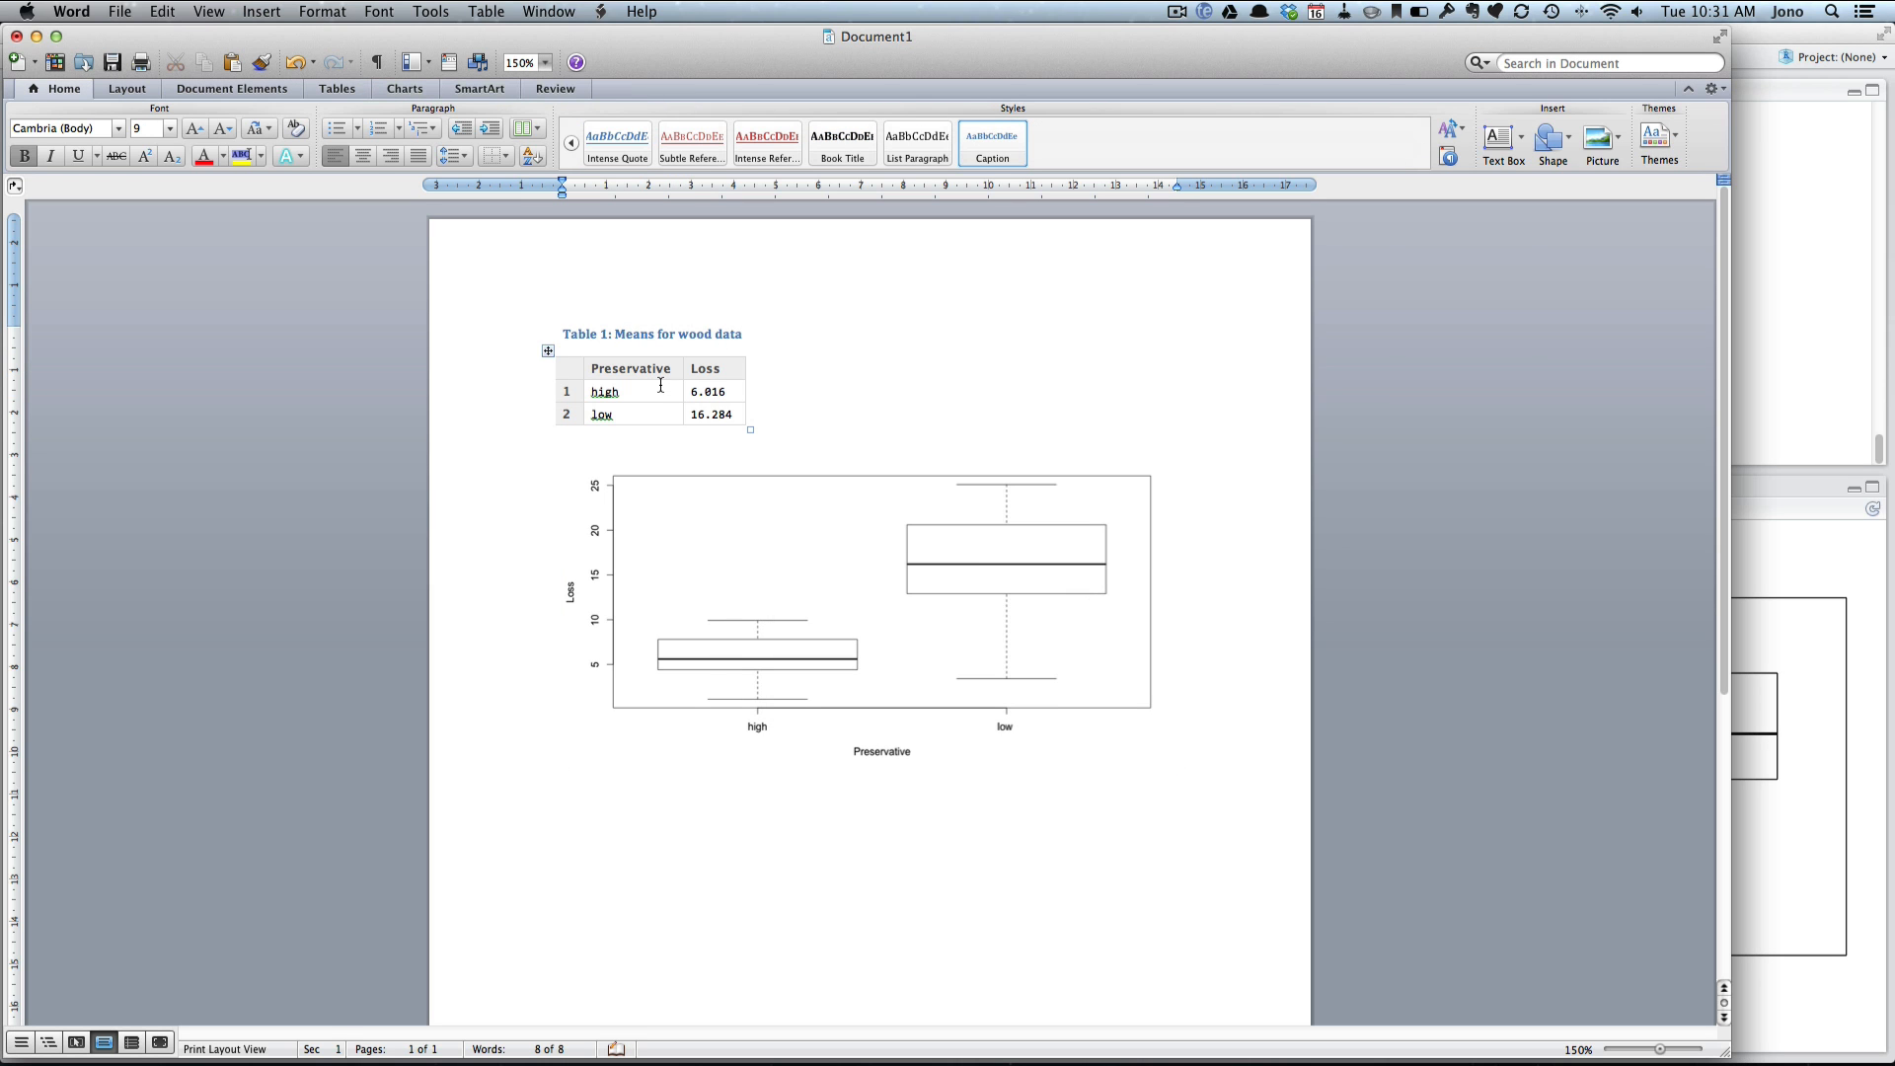
# Insert the caption "Figure 1 Boxplot of Loss against preservative" below the boxplot, using the Figure label.
pyautogui.click(853, 574)
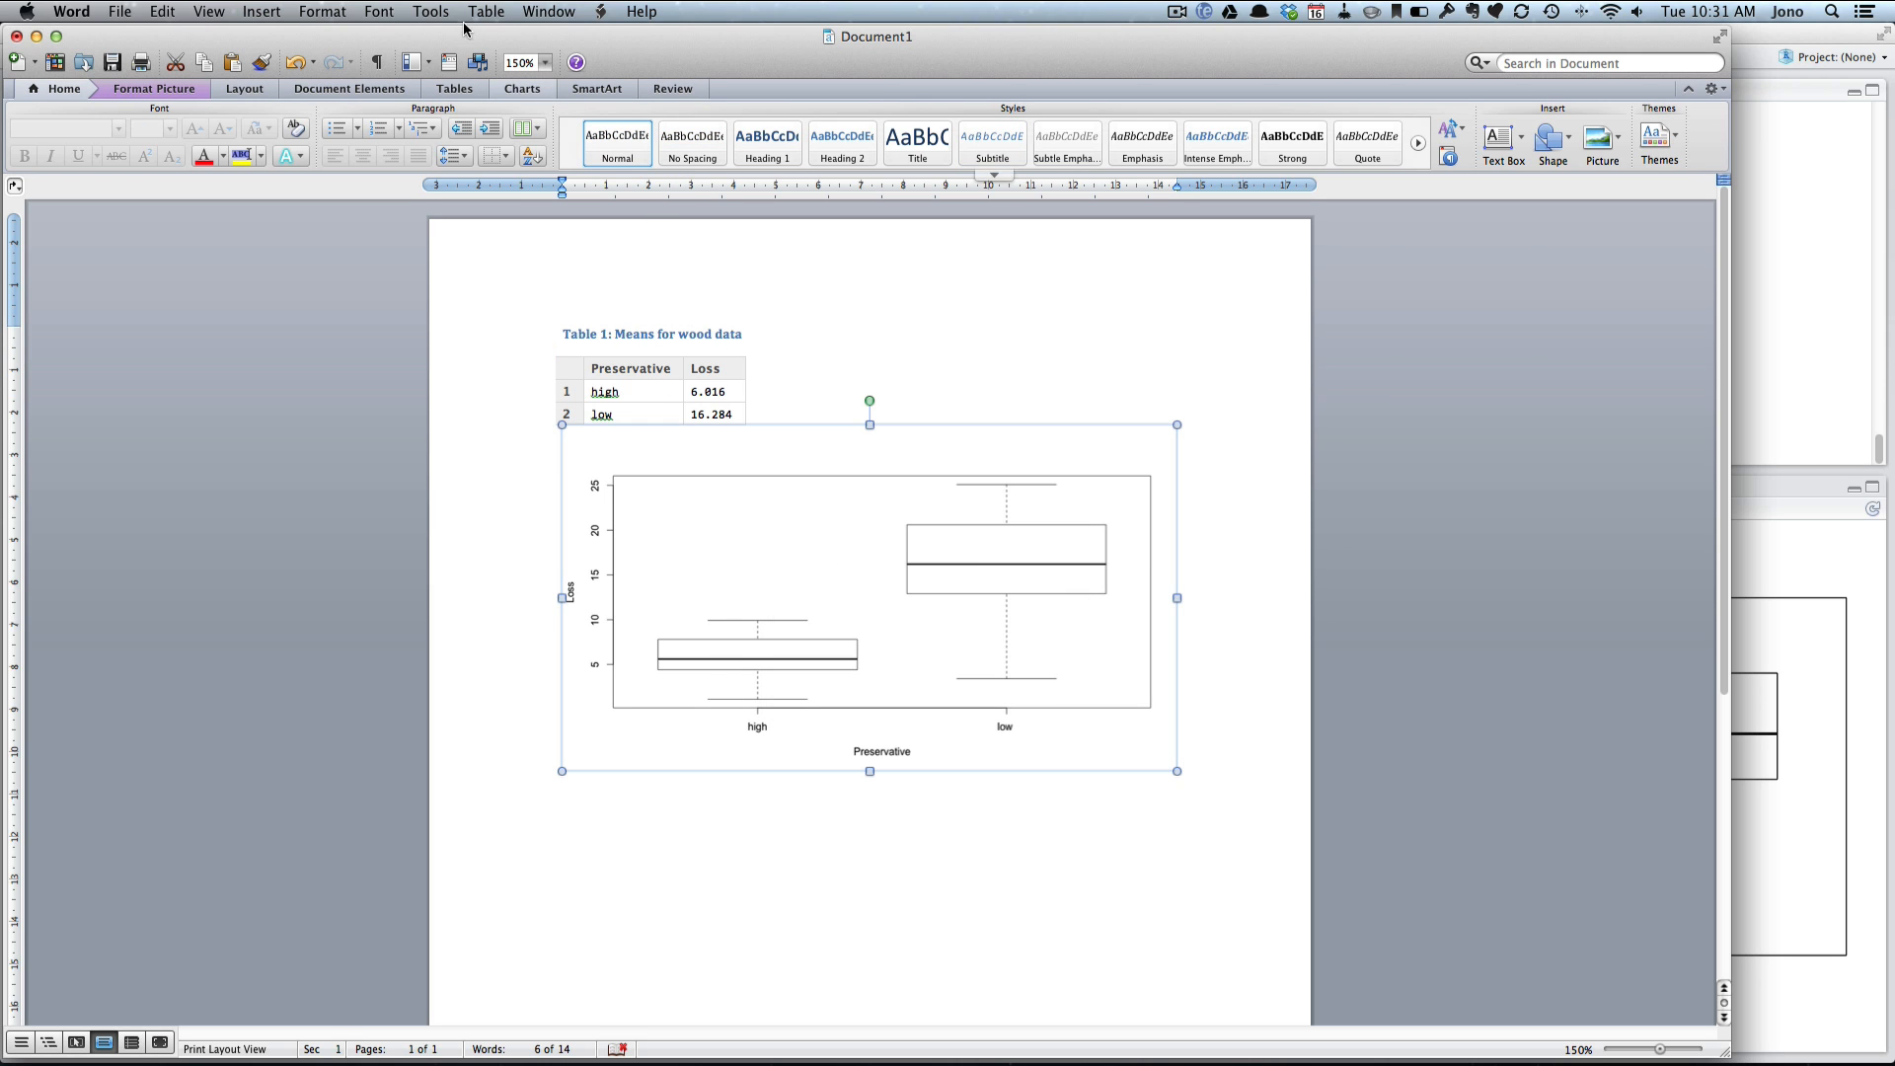
pyautogui.click(264, 12)
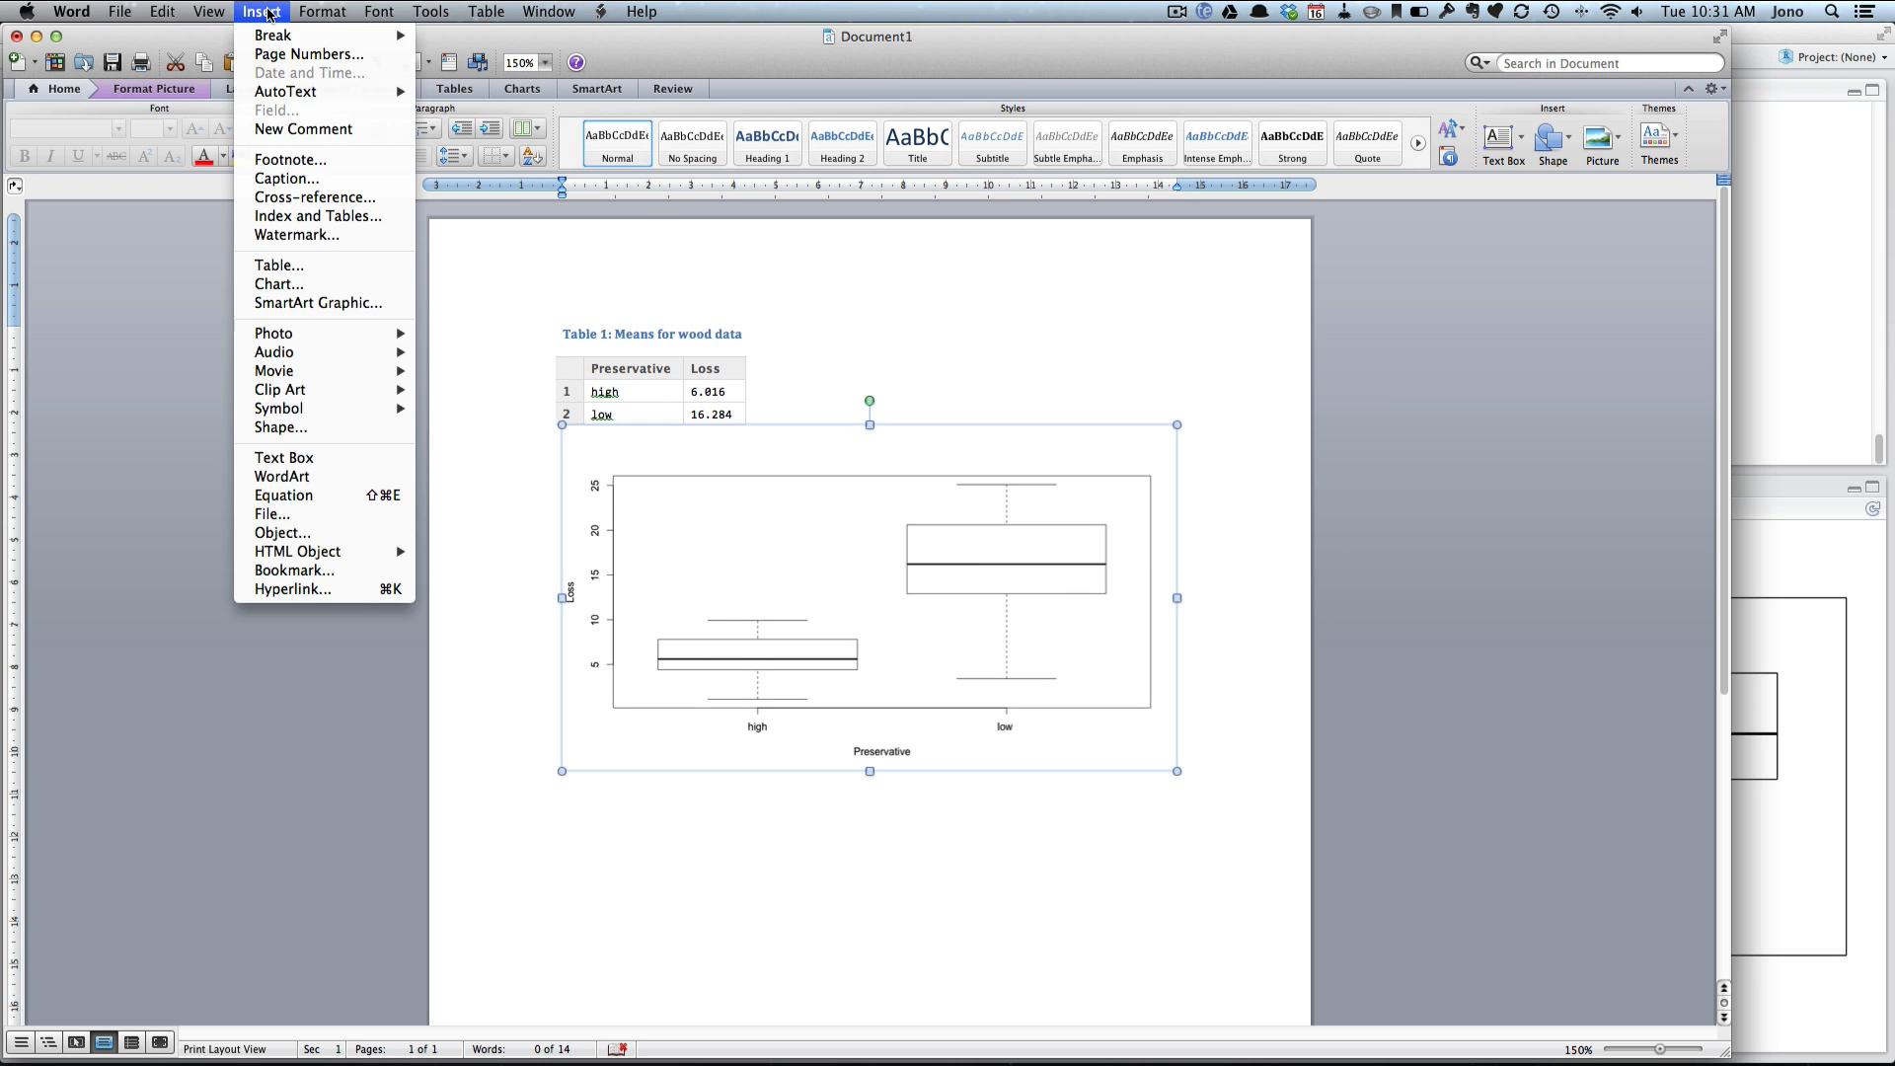
pyautogui.click(286, 179)
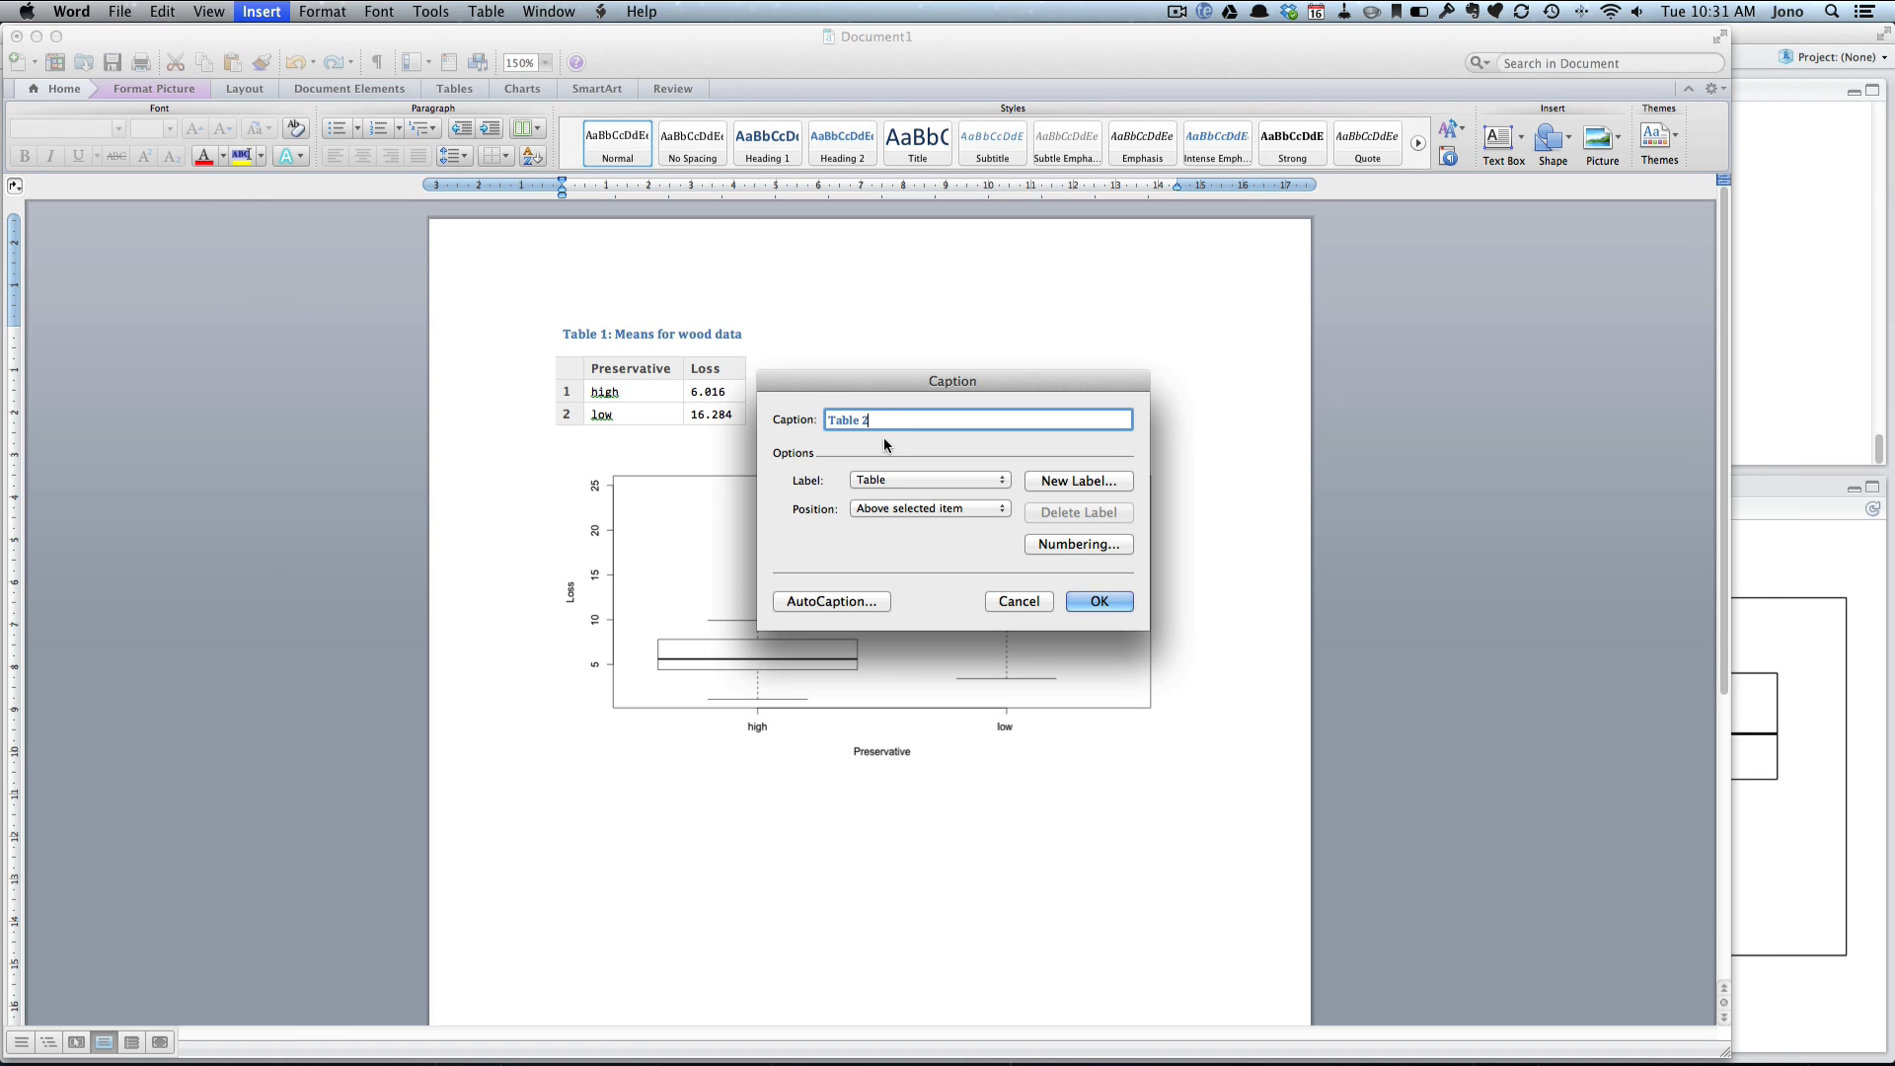
pyautogui.click(881, 476)
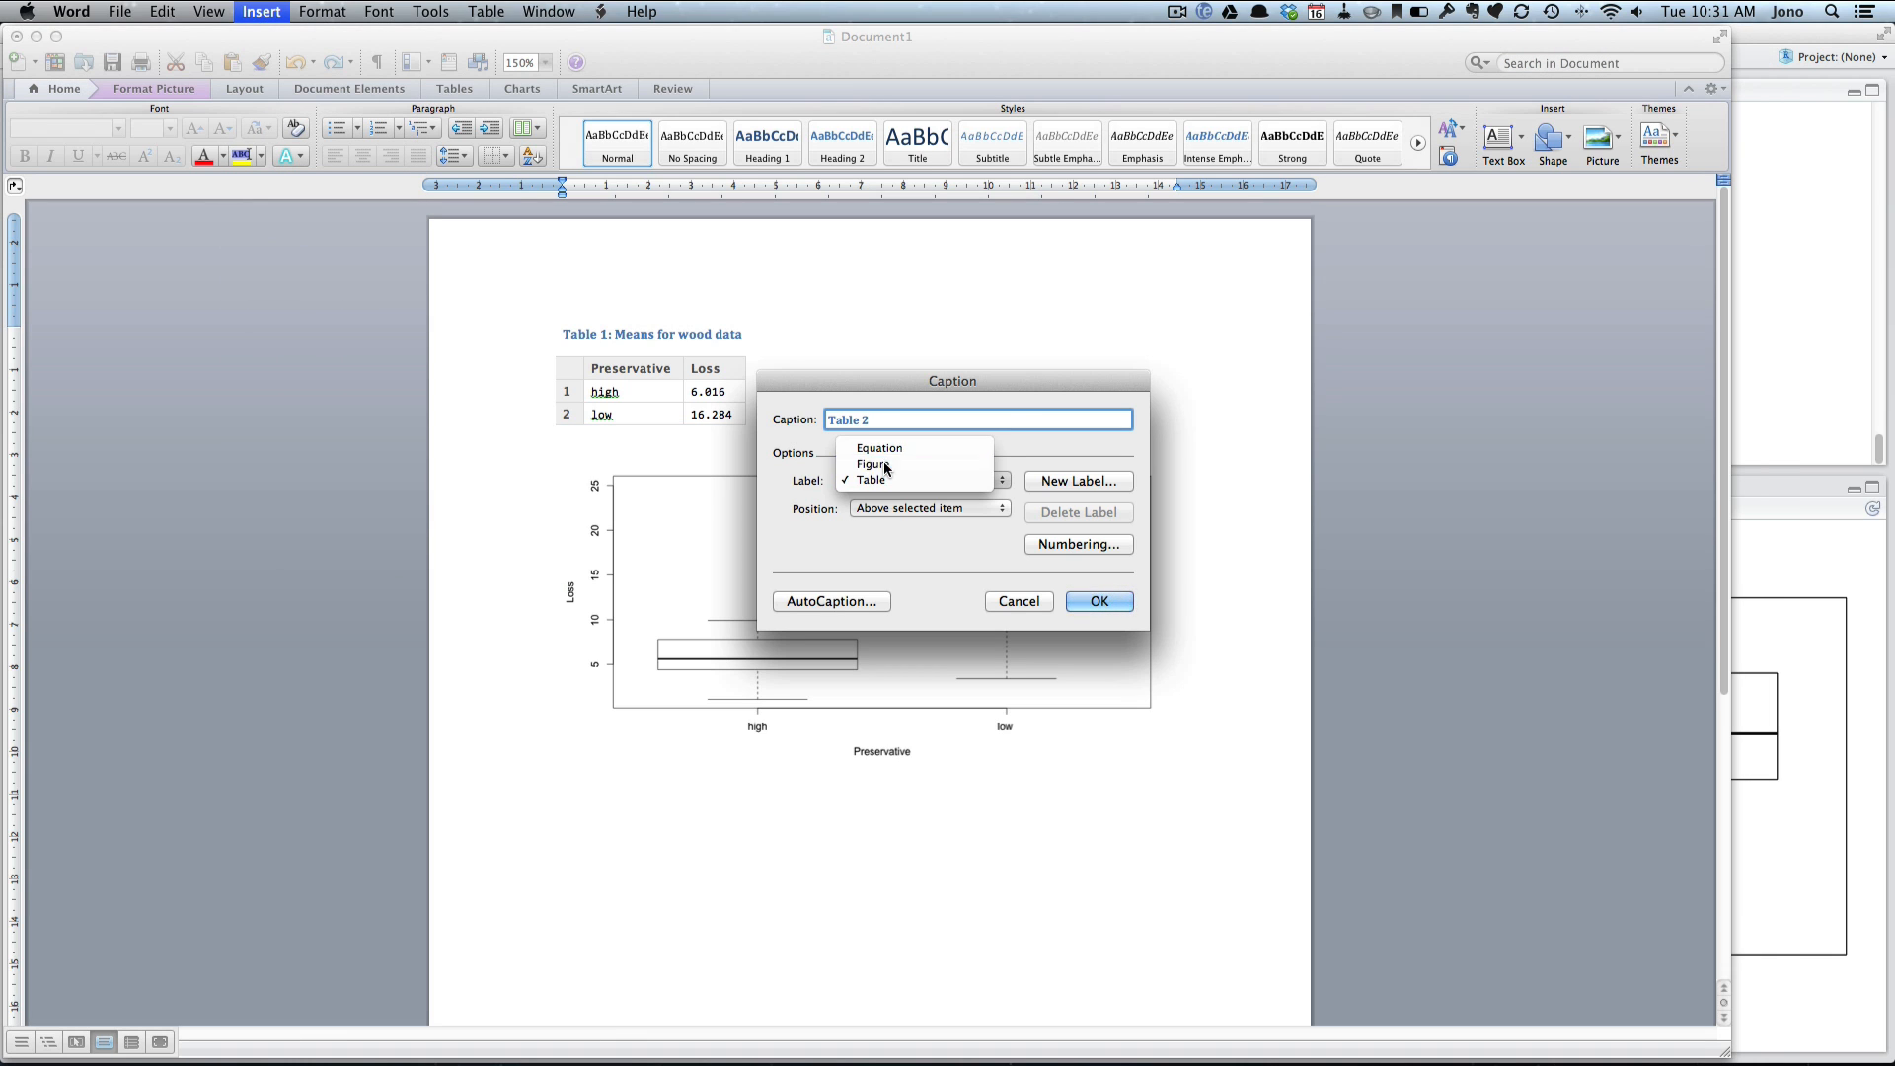
pyautogui.click(884, 460)
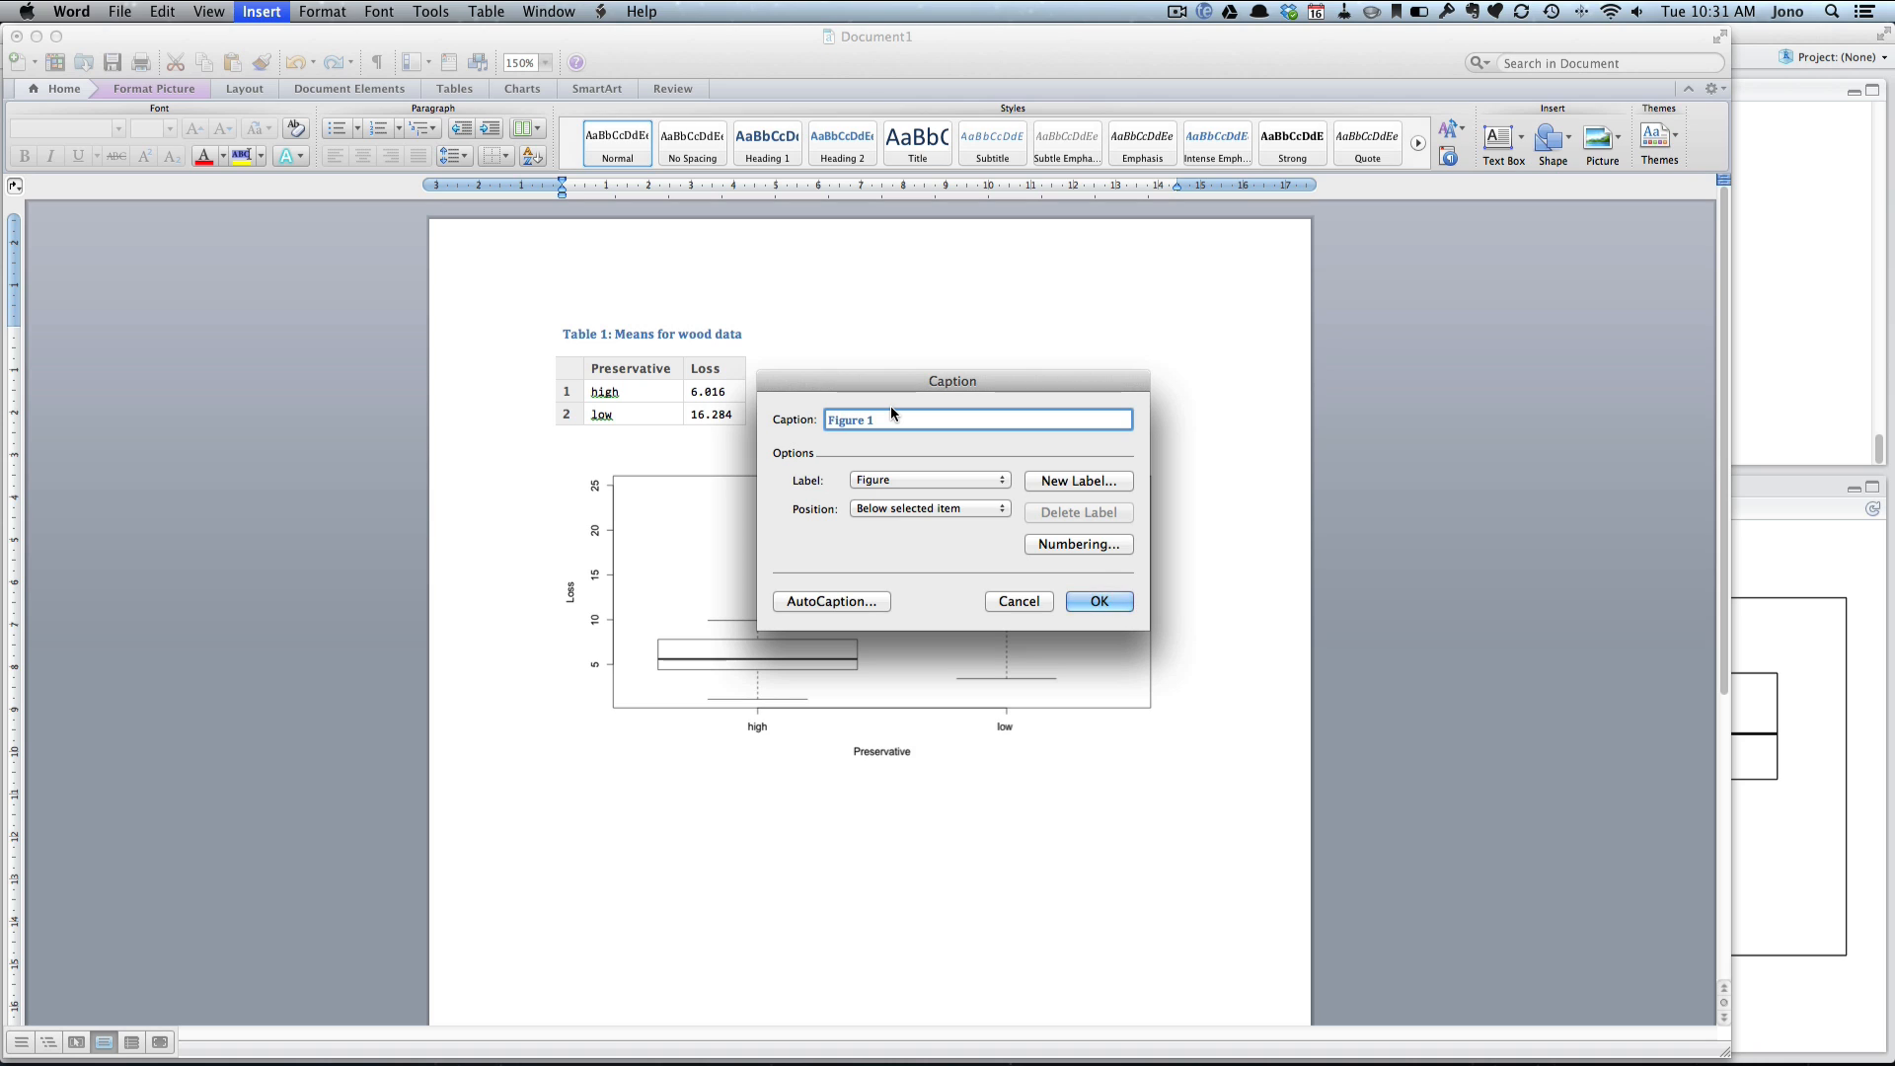
pyautogui.write('Boxplot of')
pyautogui.write('Loss against preservatice')
pyautogui.press('Return')
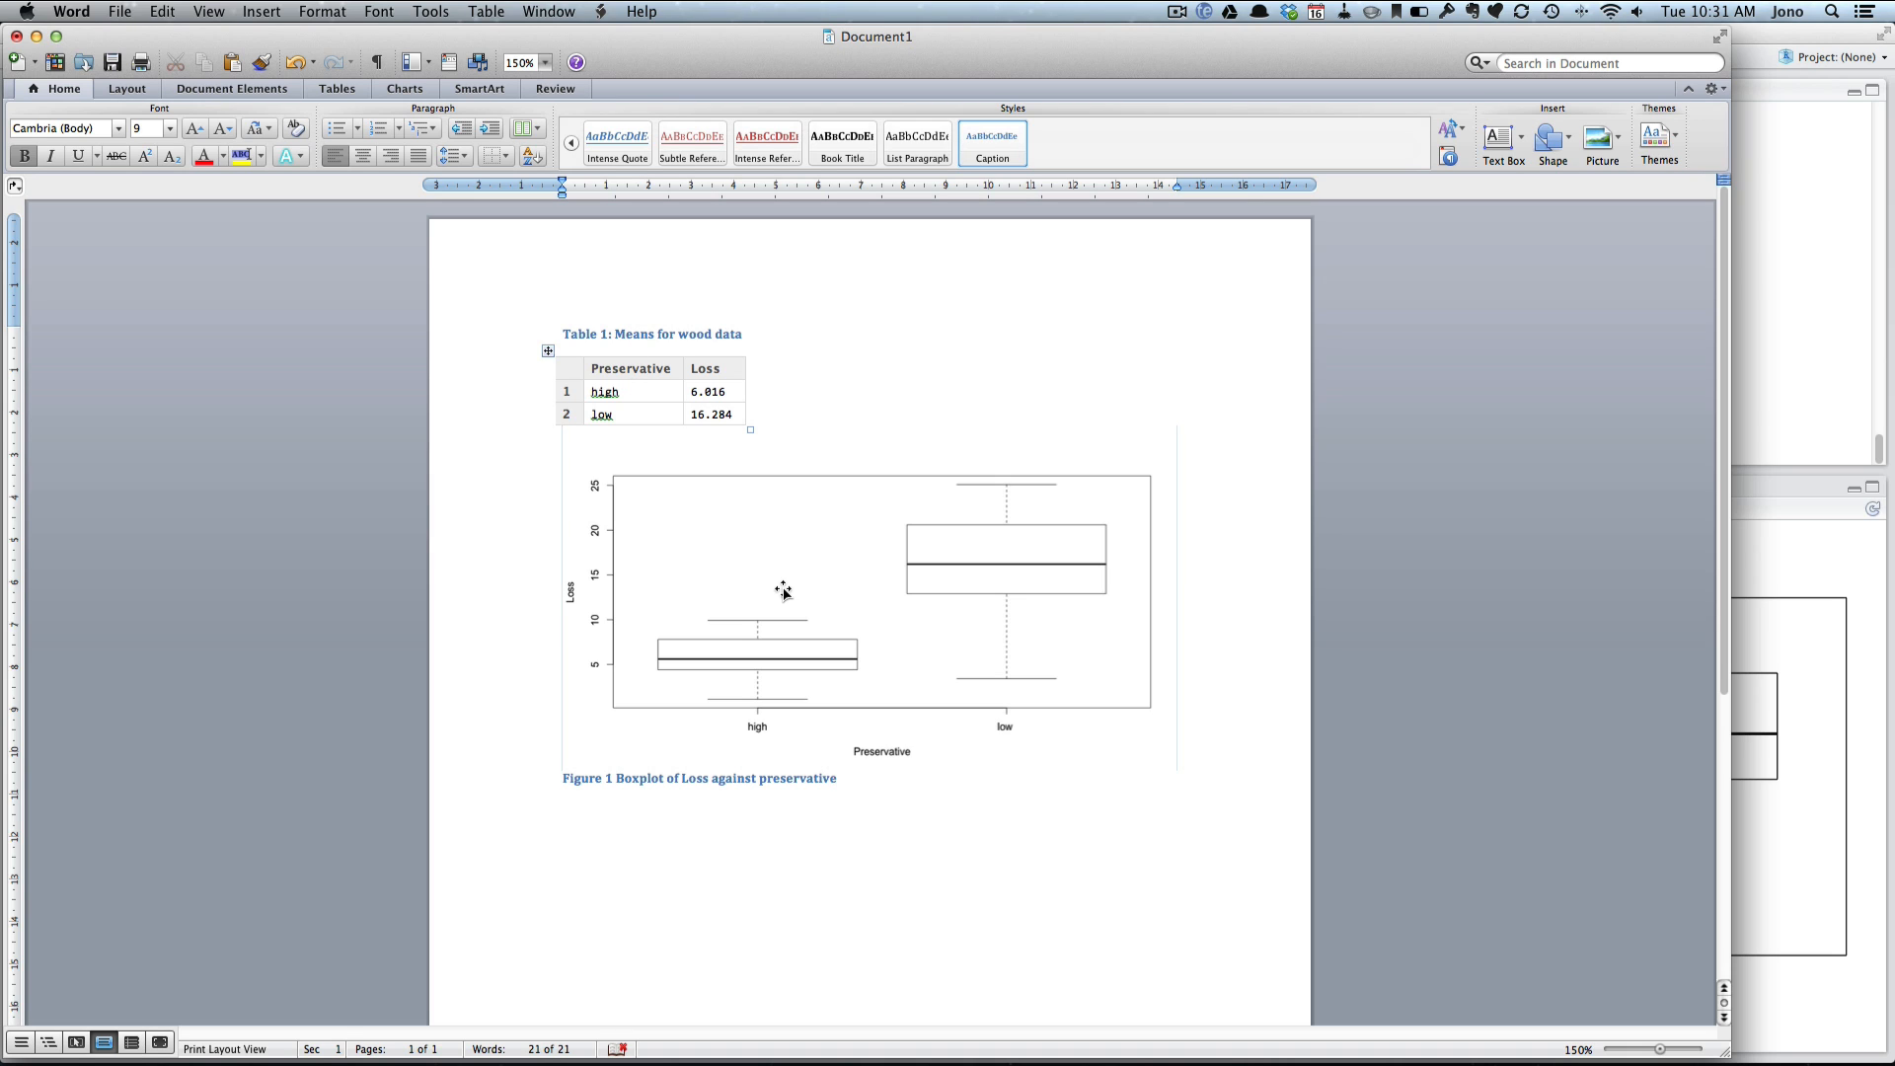
# Insert an equation on a new line below the figure caption and begin it with x̄ =, using a bar accent over x.
pyautogui.press('Return')
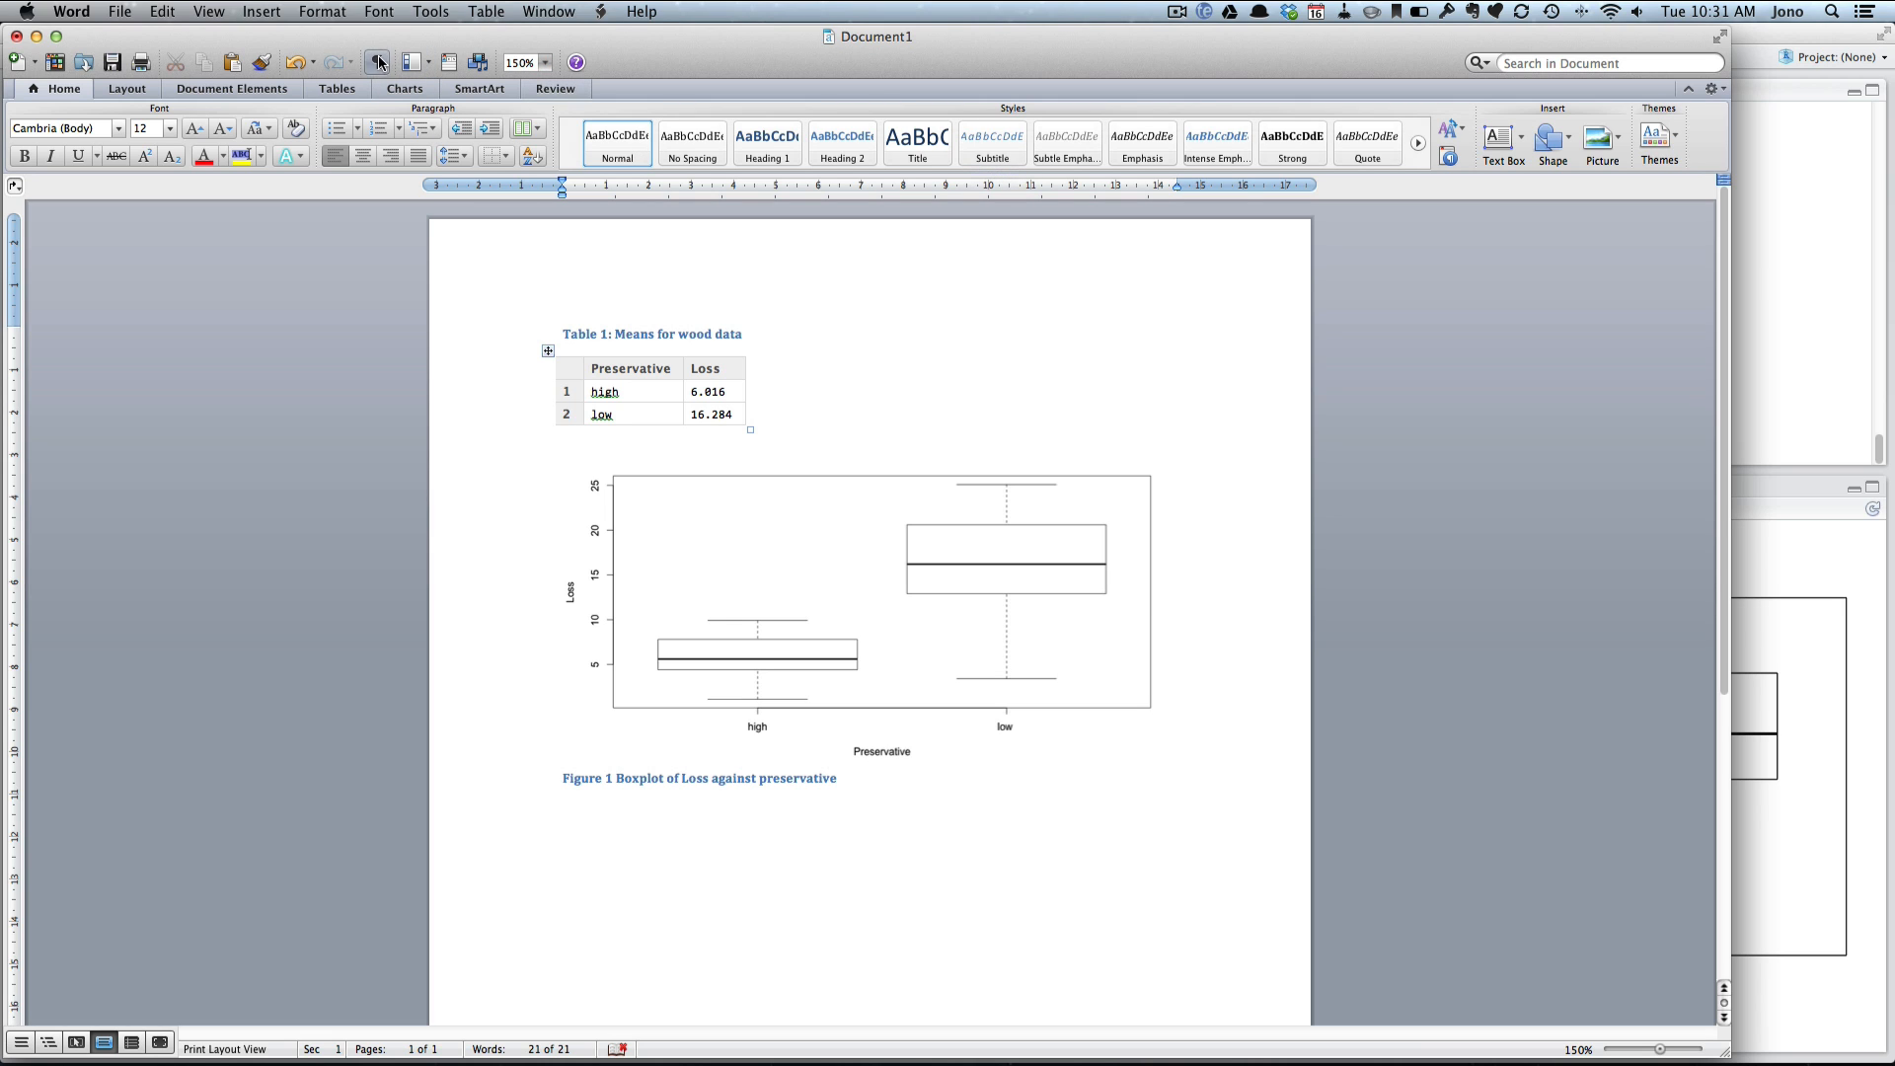
pyautogui.click(262, 12)
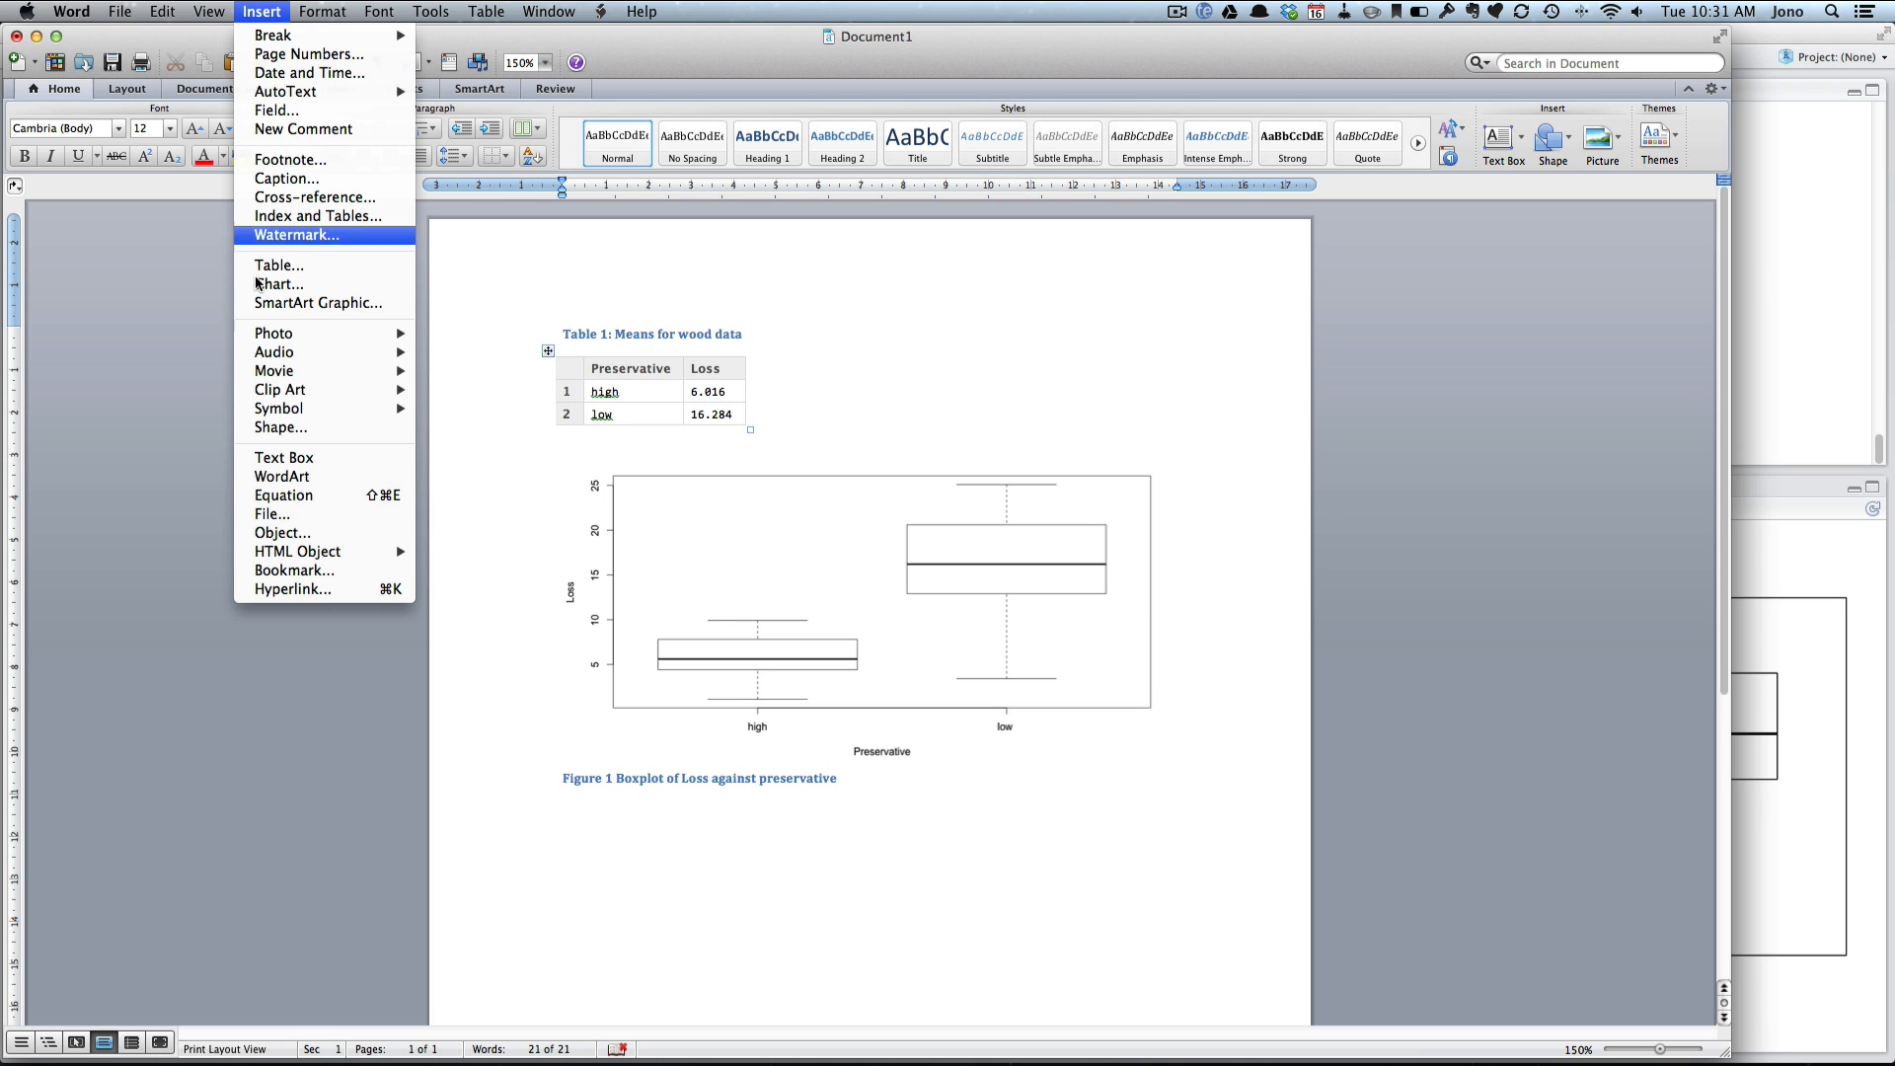
pyautogui.click(282, 496)
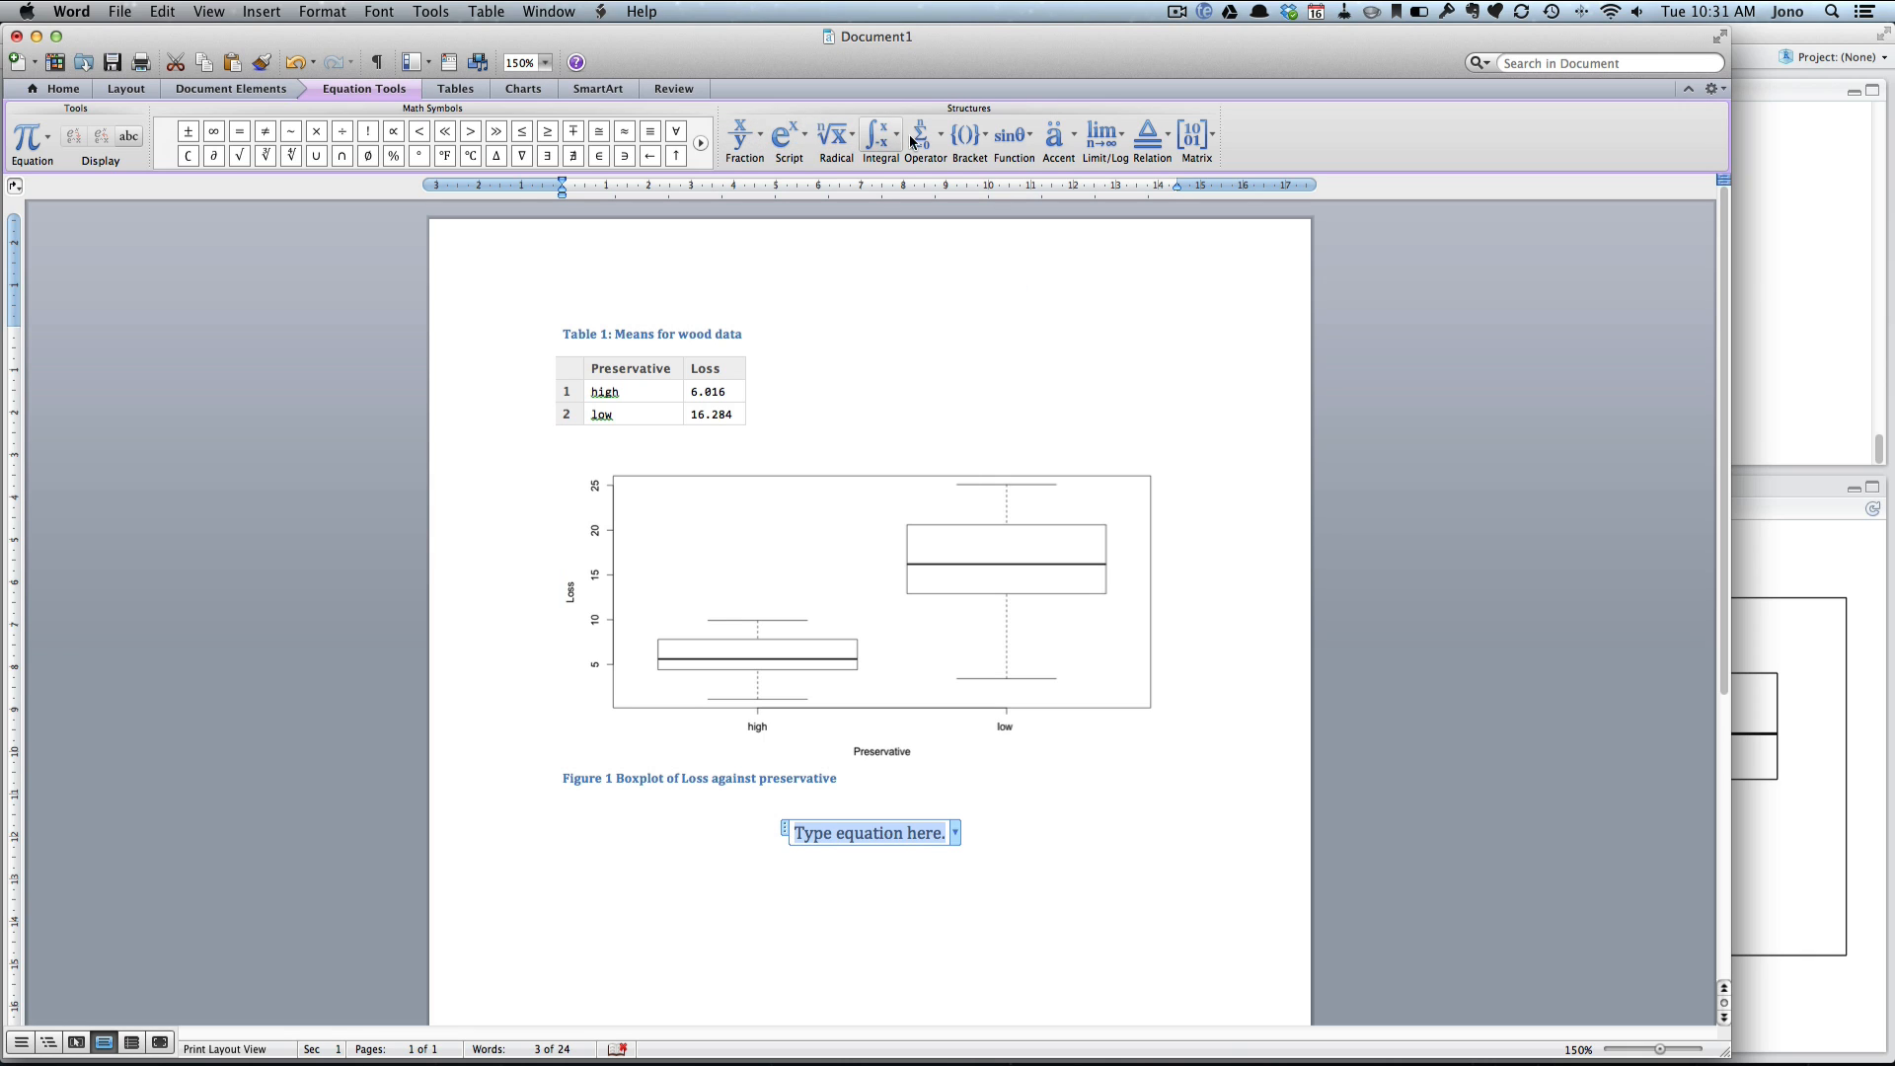
pyautogui.click(1056, 134)
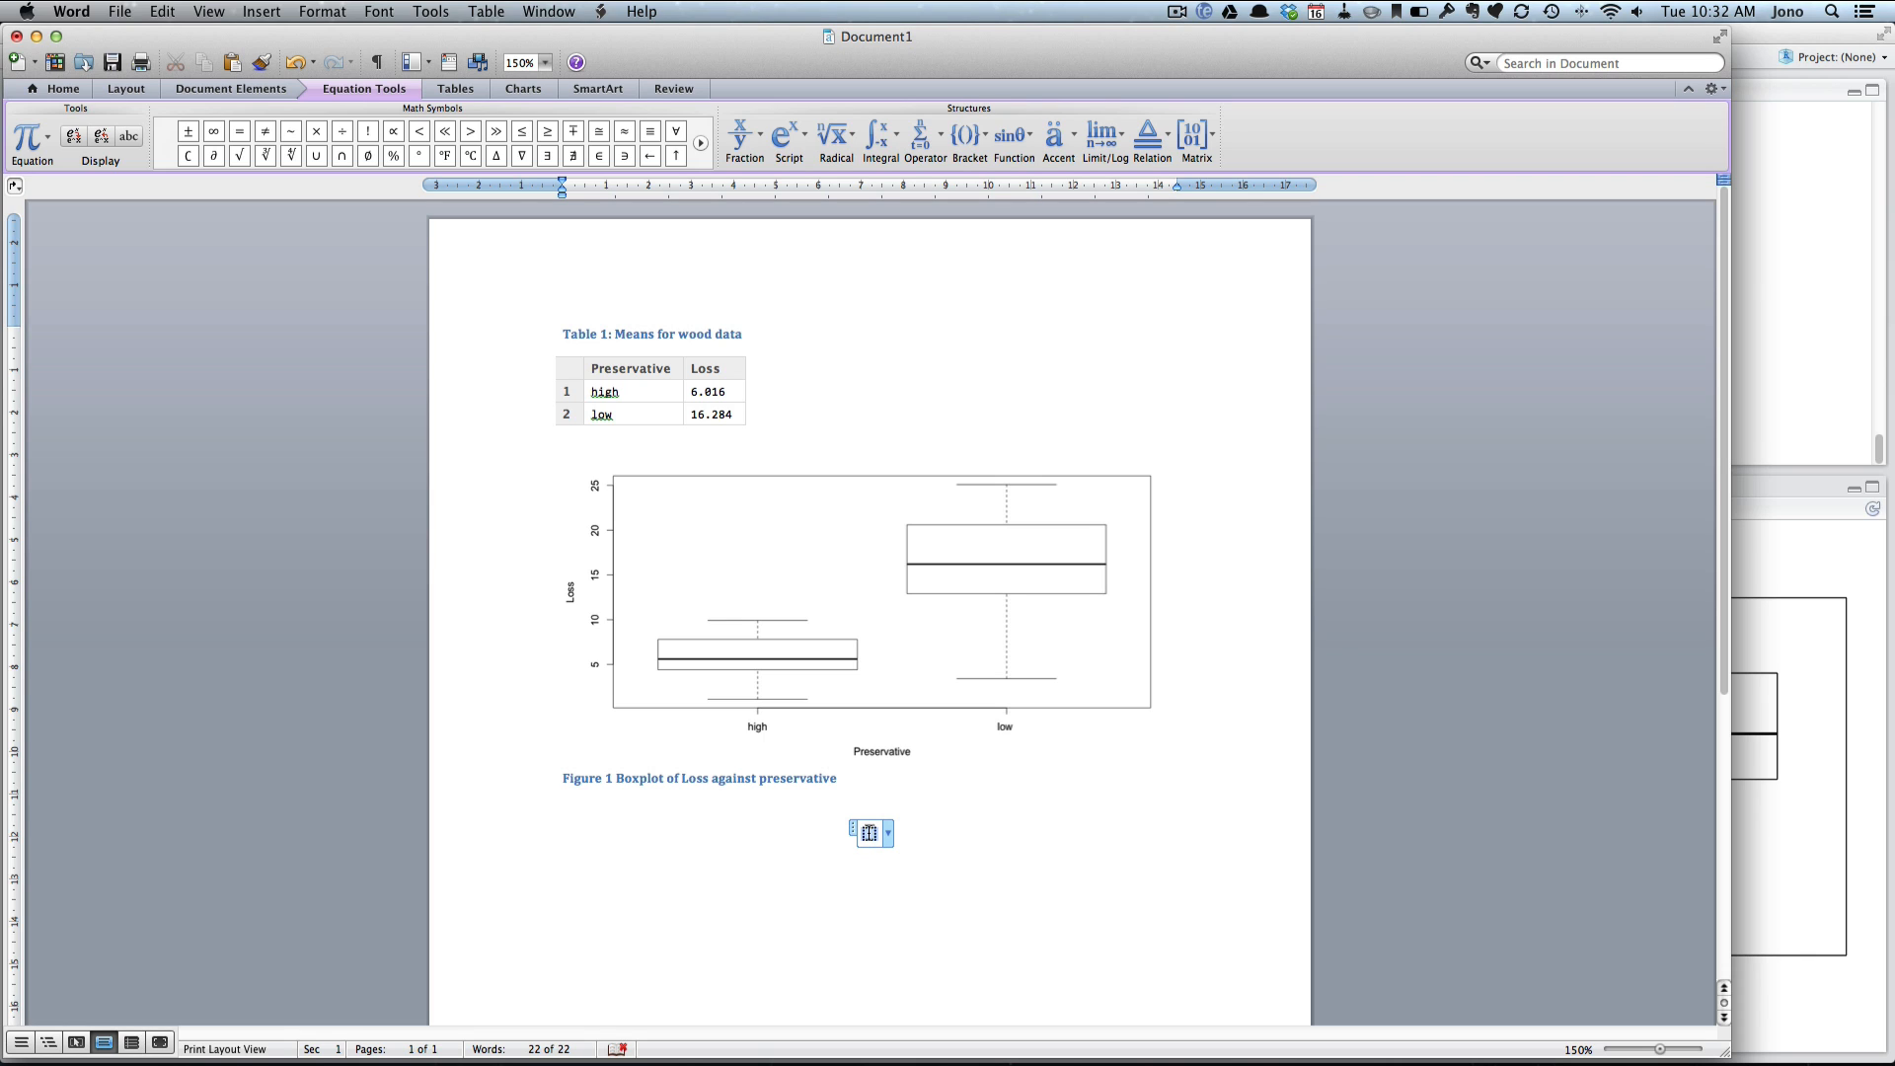
pyautogui.write('x=')
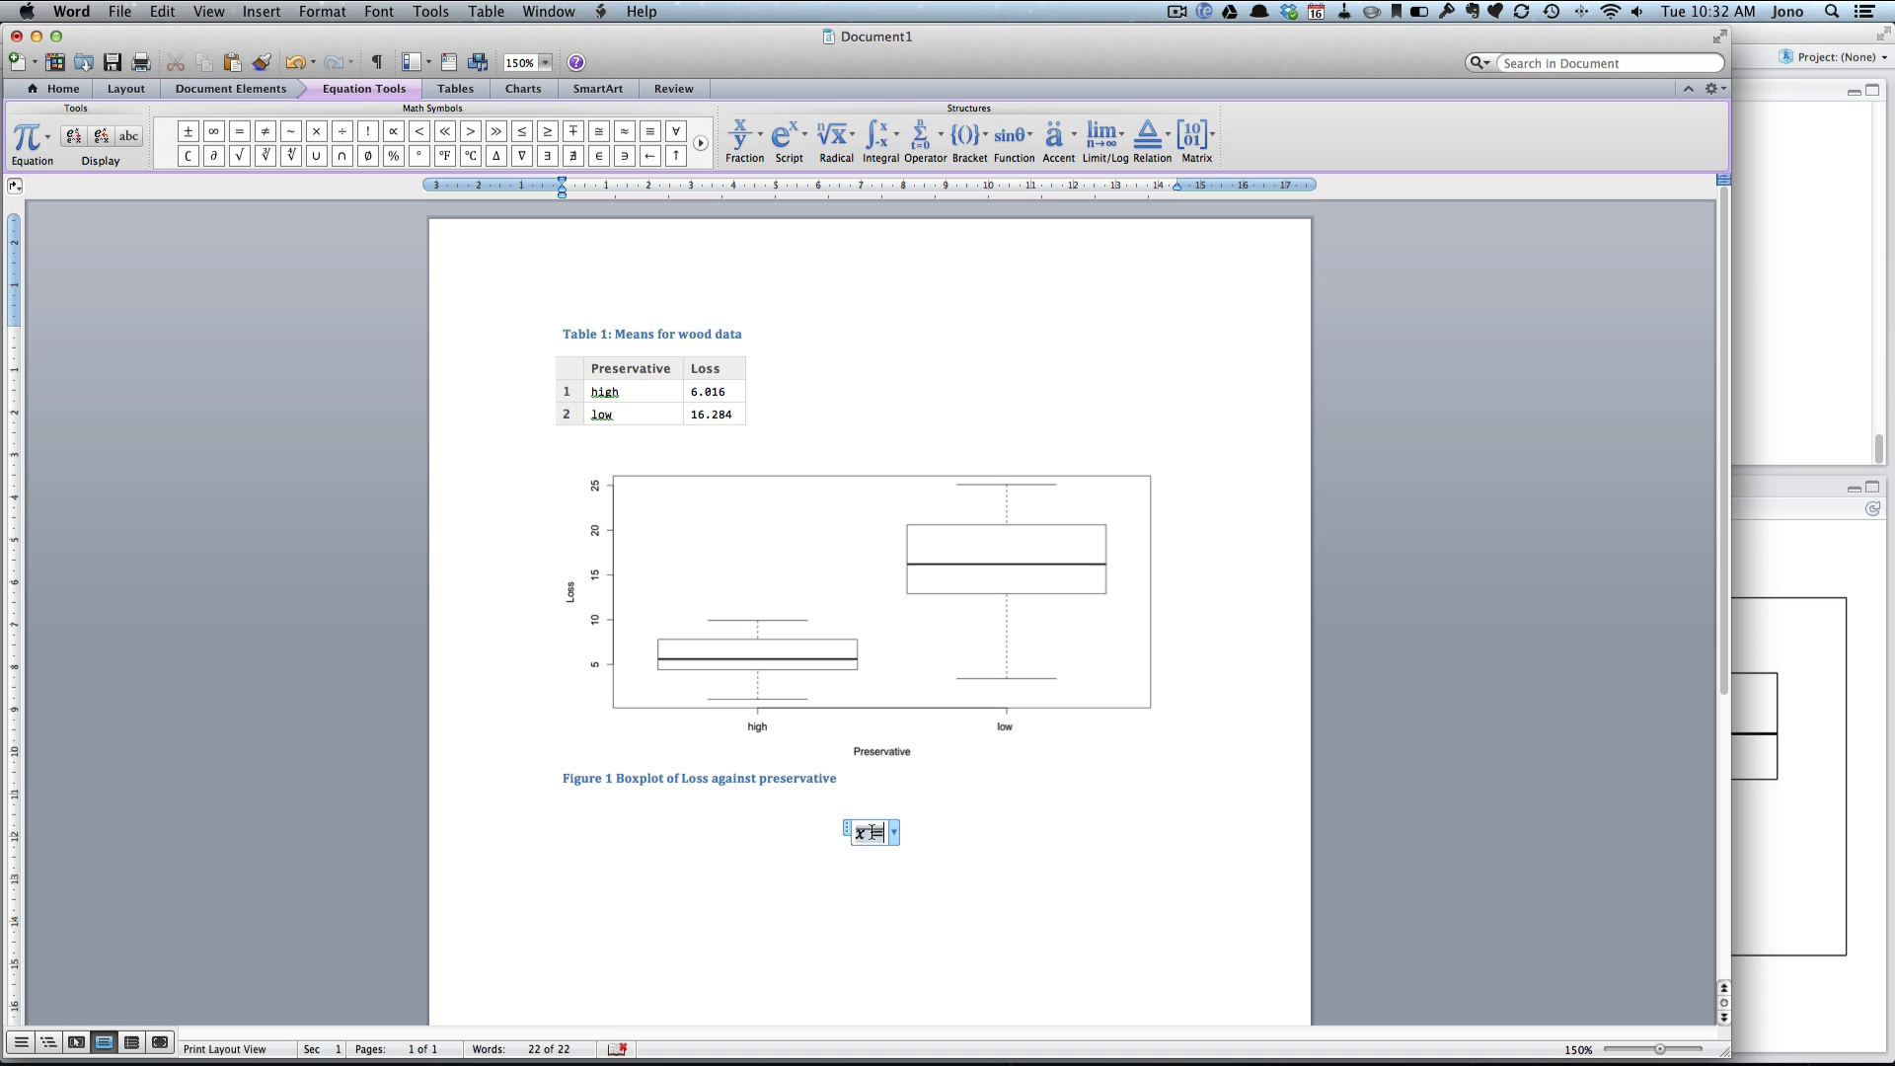
pyautogui.press('BackSpace')
pyautogui.write('=')
# Add a stacked fraction after the equals sign with numerator 1 and denominator n.
pyautogui.click(743, 138)
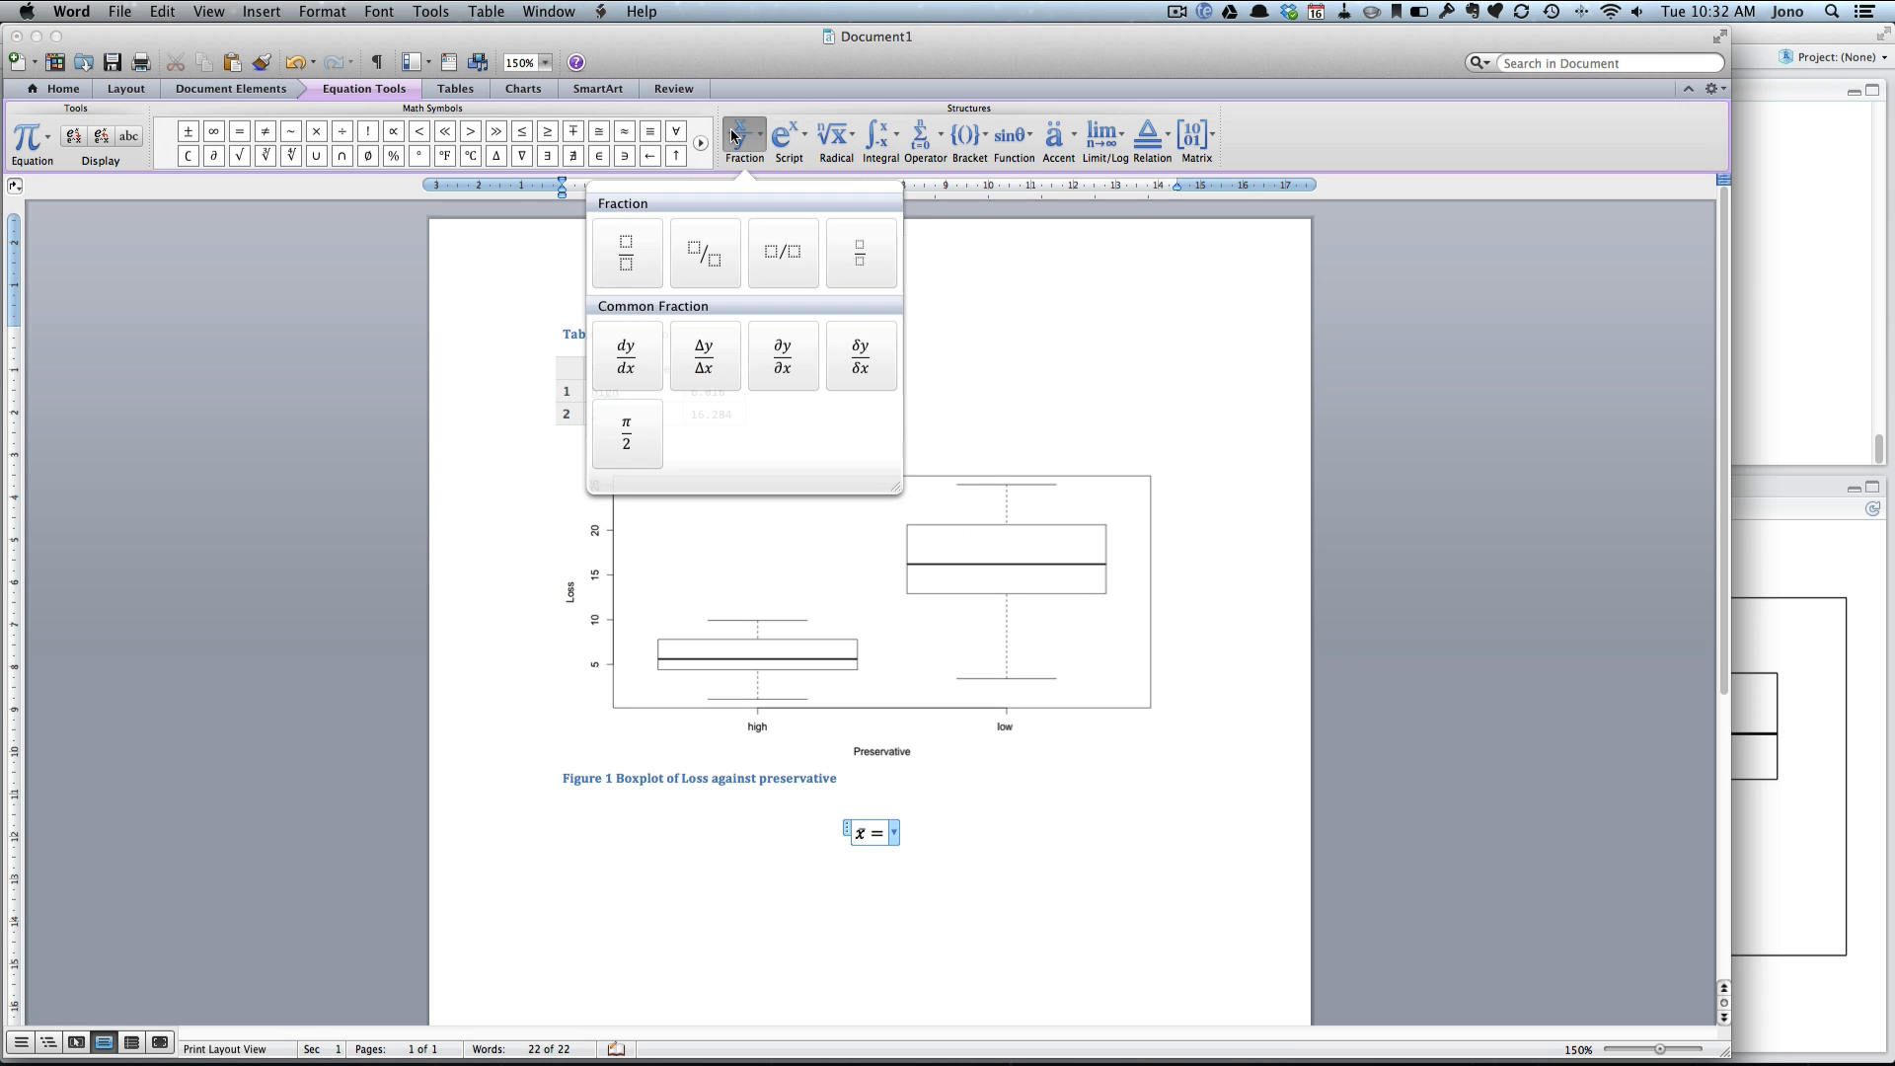
pyautogui.click(627, 254)
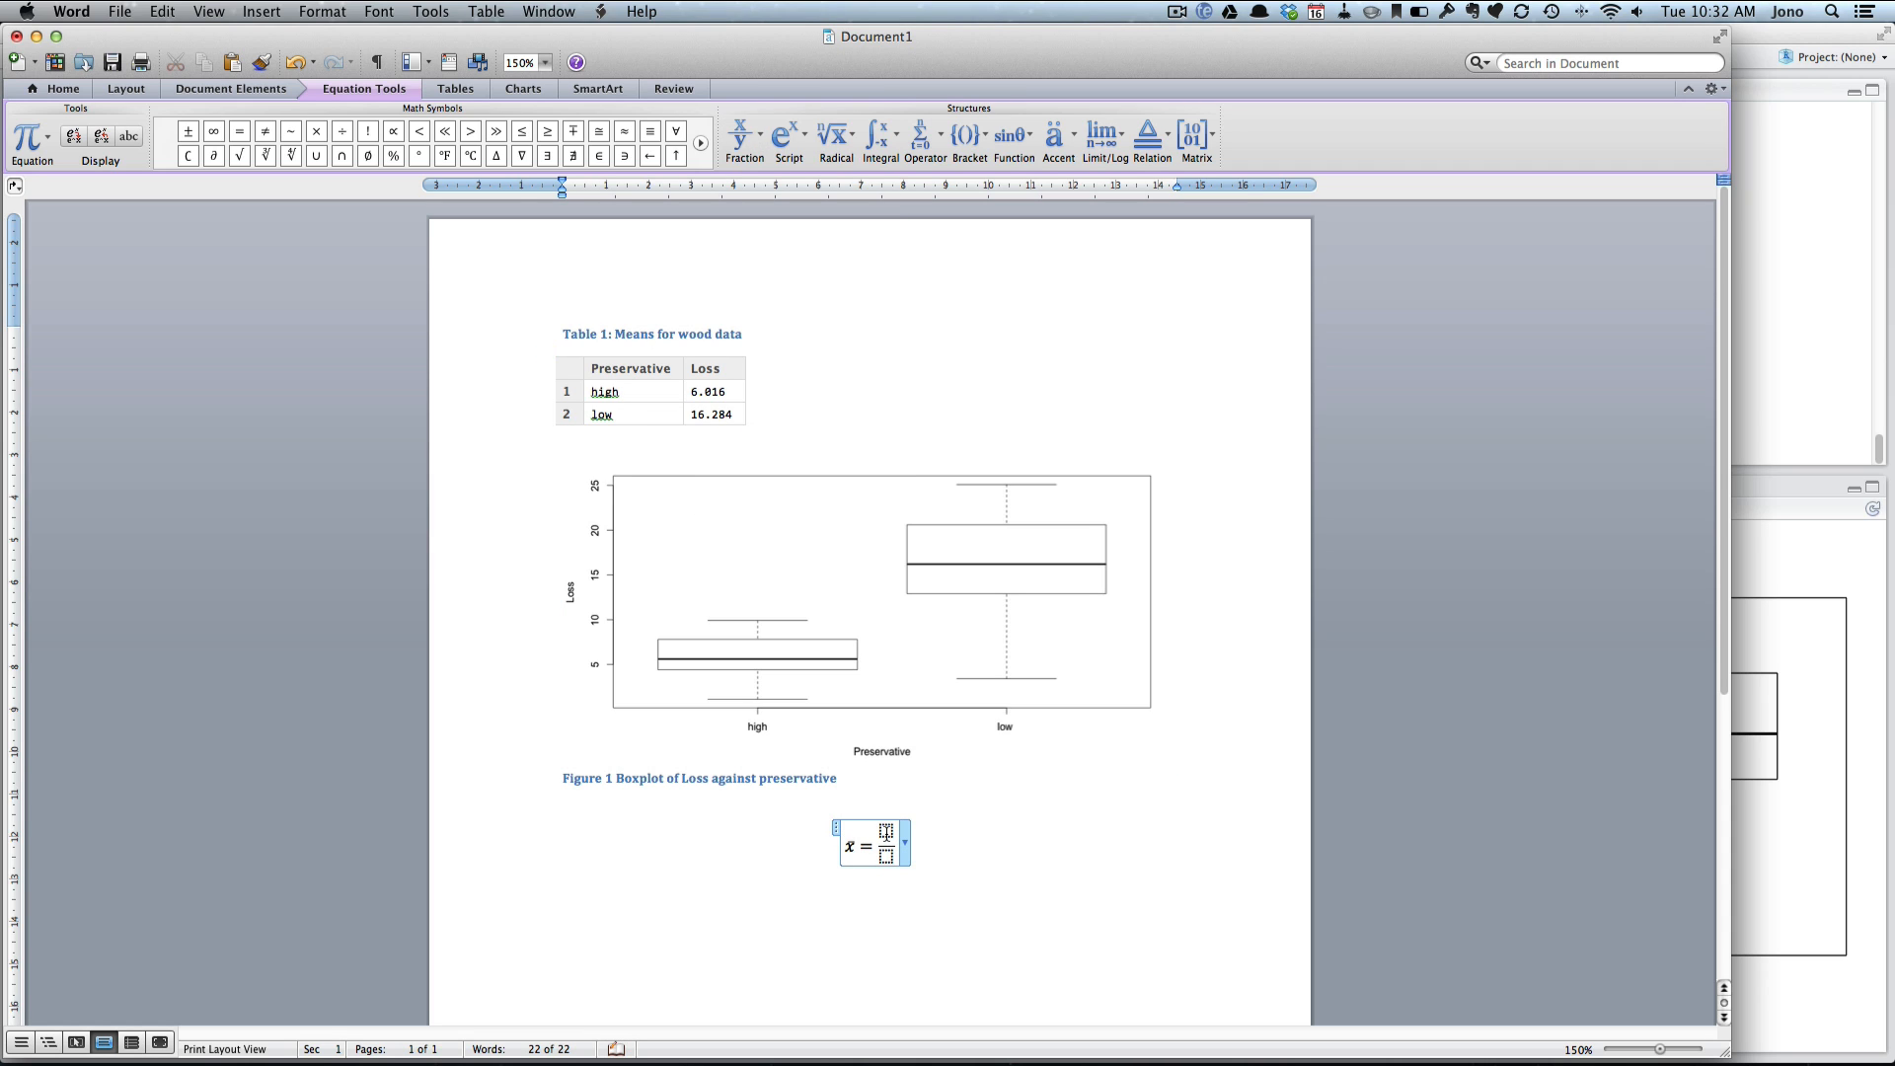
pyautogui.write('1')
pyautogui.click(885, 855)
pyautogui.write('n')
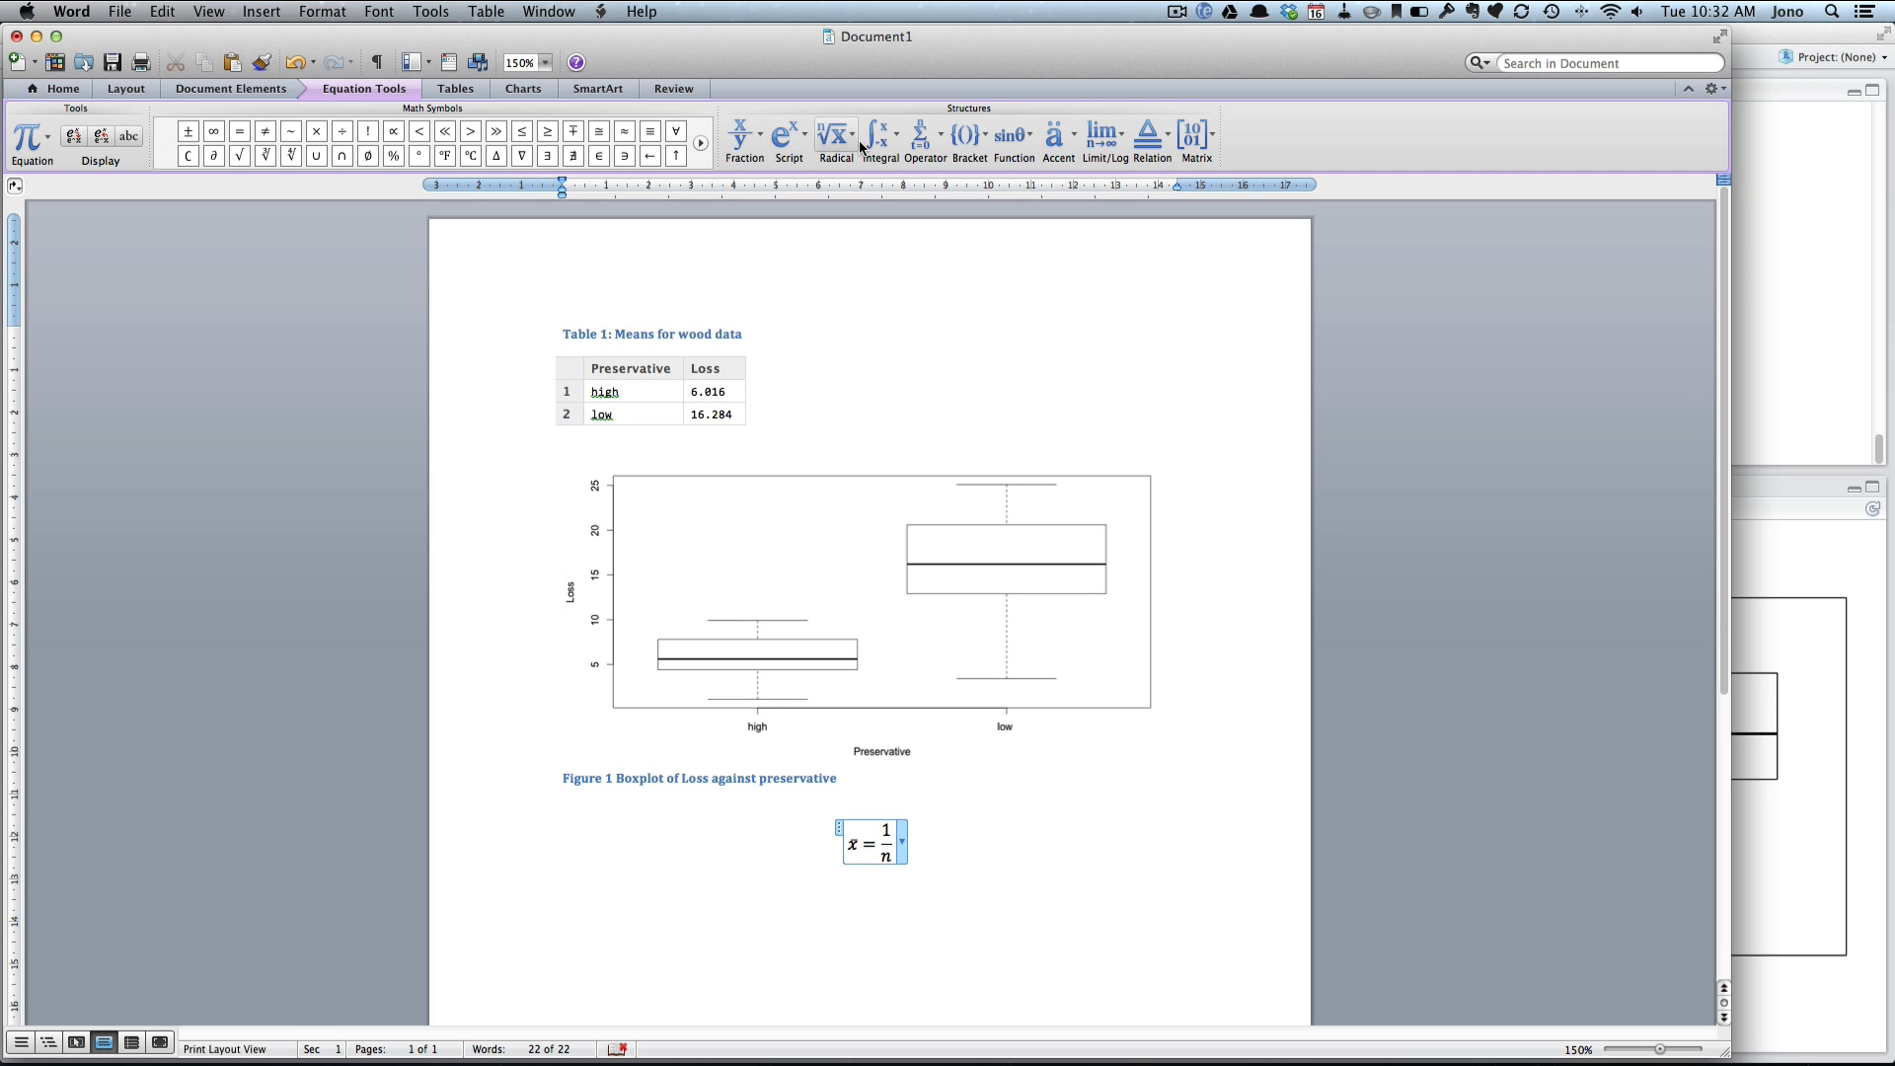
# Add a summation after the fraction with lower limit i=1 and upper limit n.
pyautogui.click(924, 138)
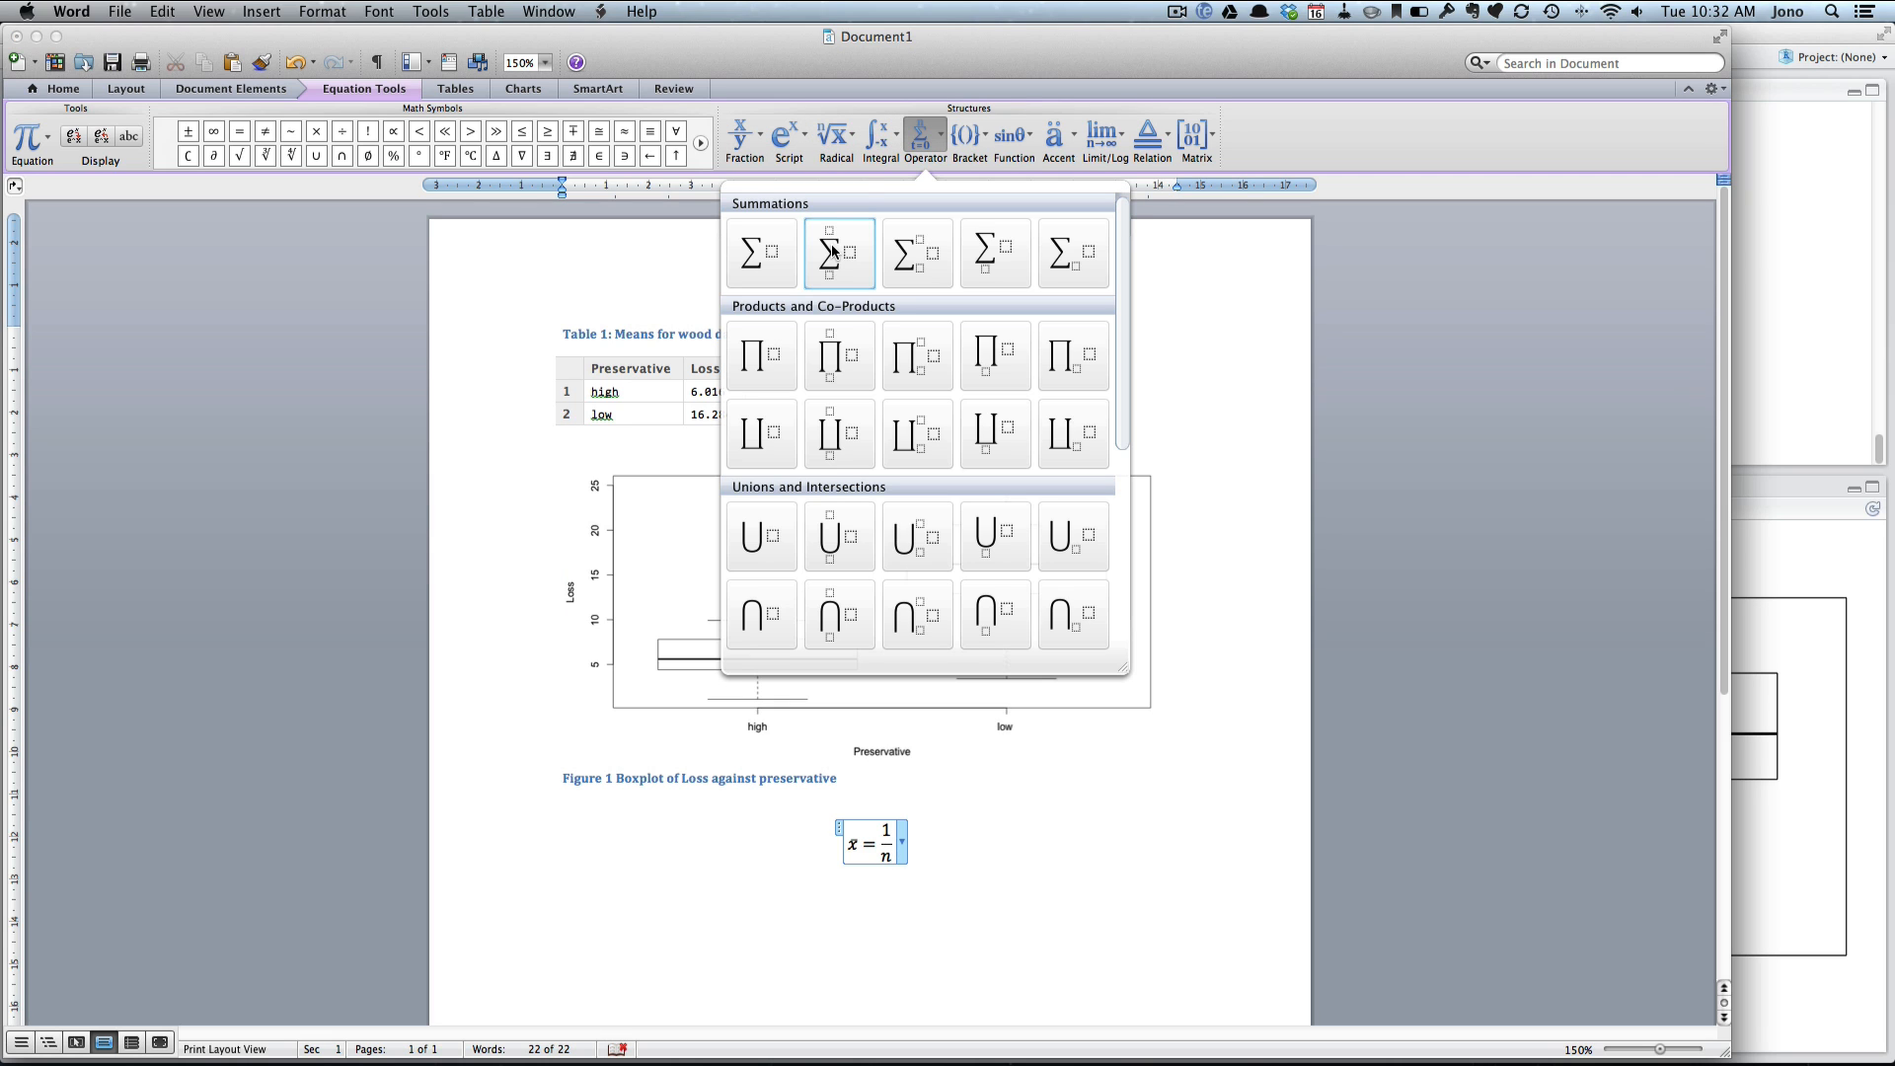
pyautogui.click(832, 250)
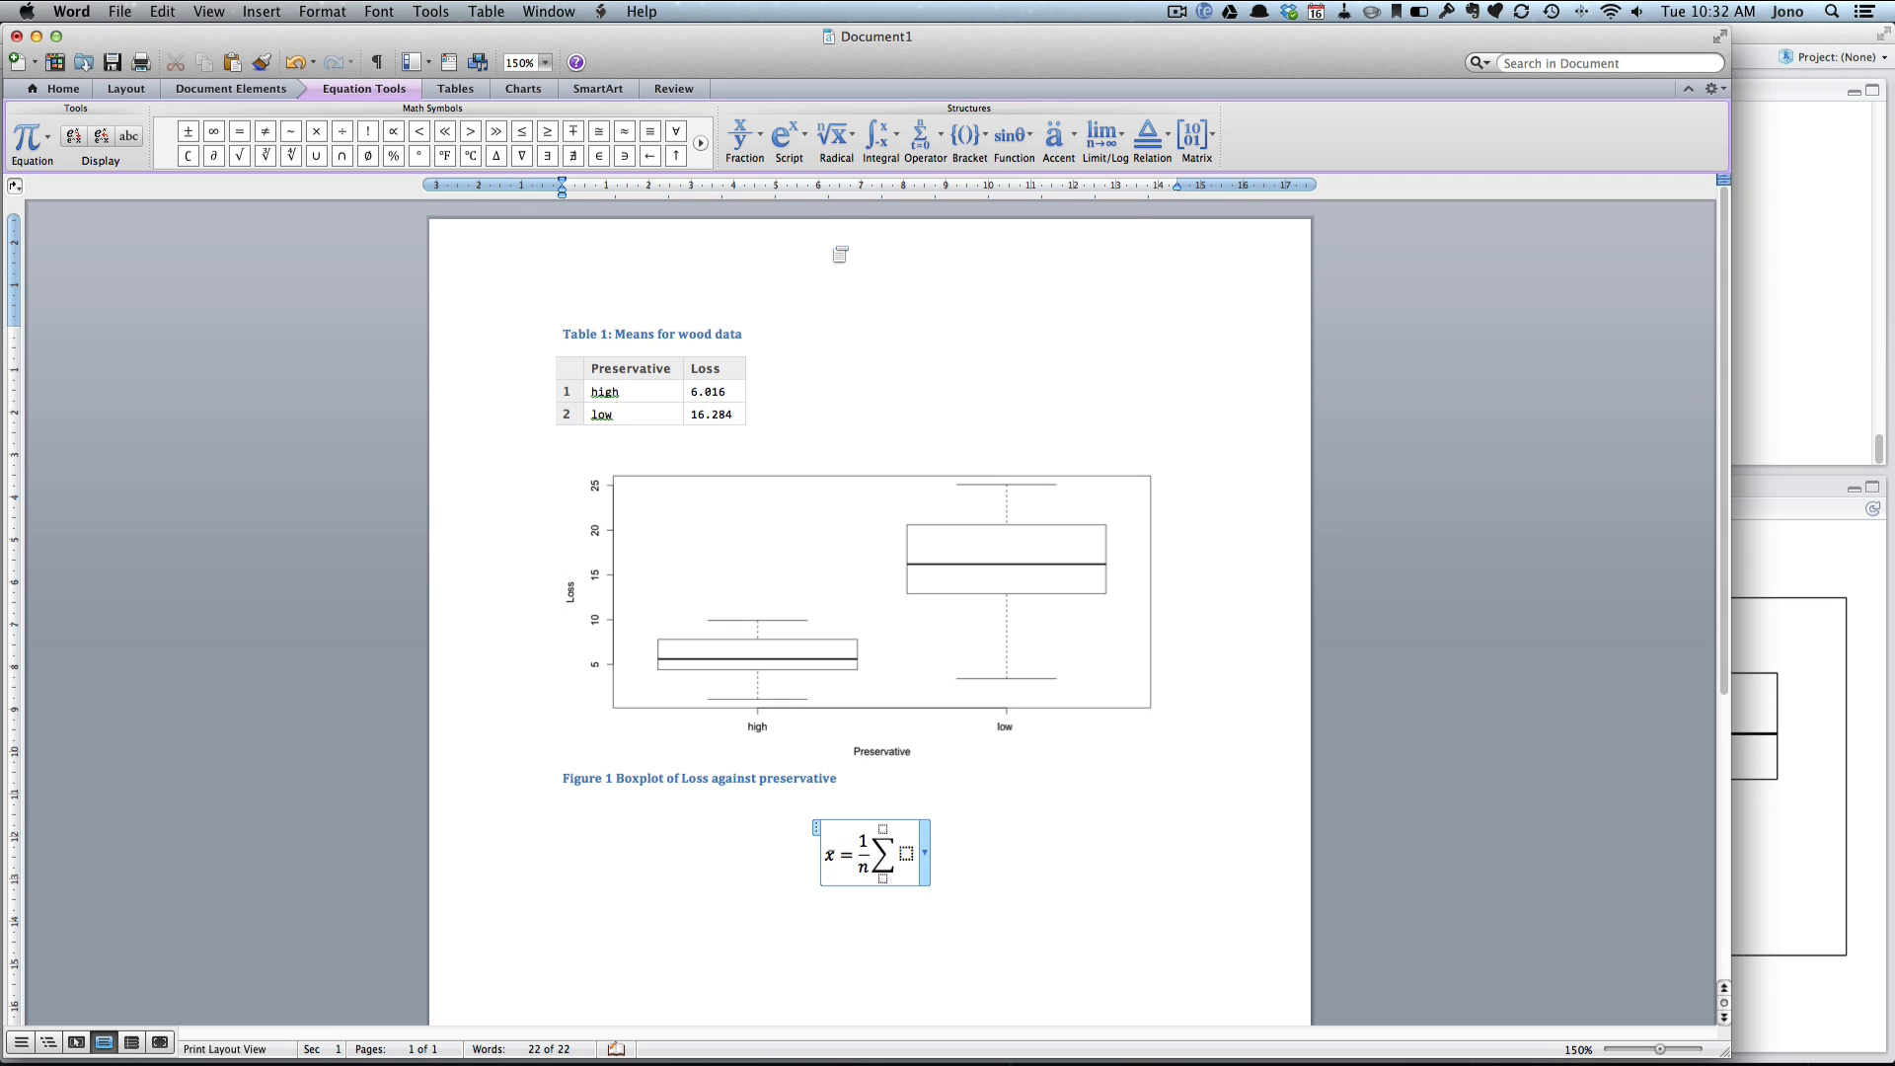
pyautogui.click(883, 877)
pyautogui.write('i=1')
pyautogui.click(883, 829)
pyautogui.write('n')
pyautogui.press('Right')
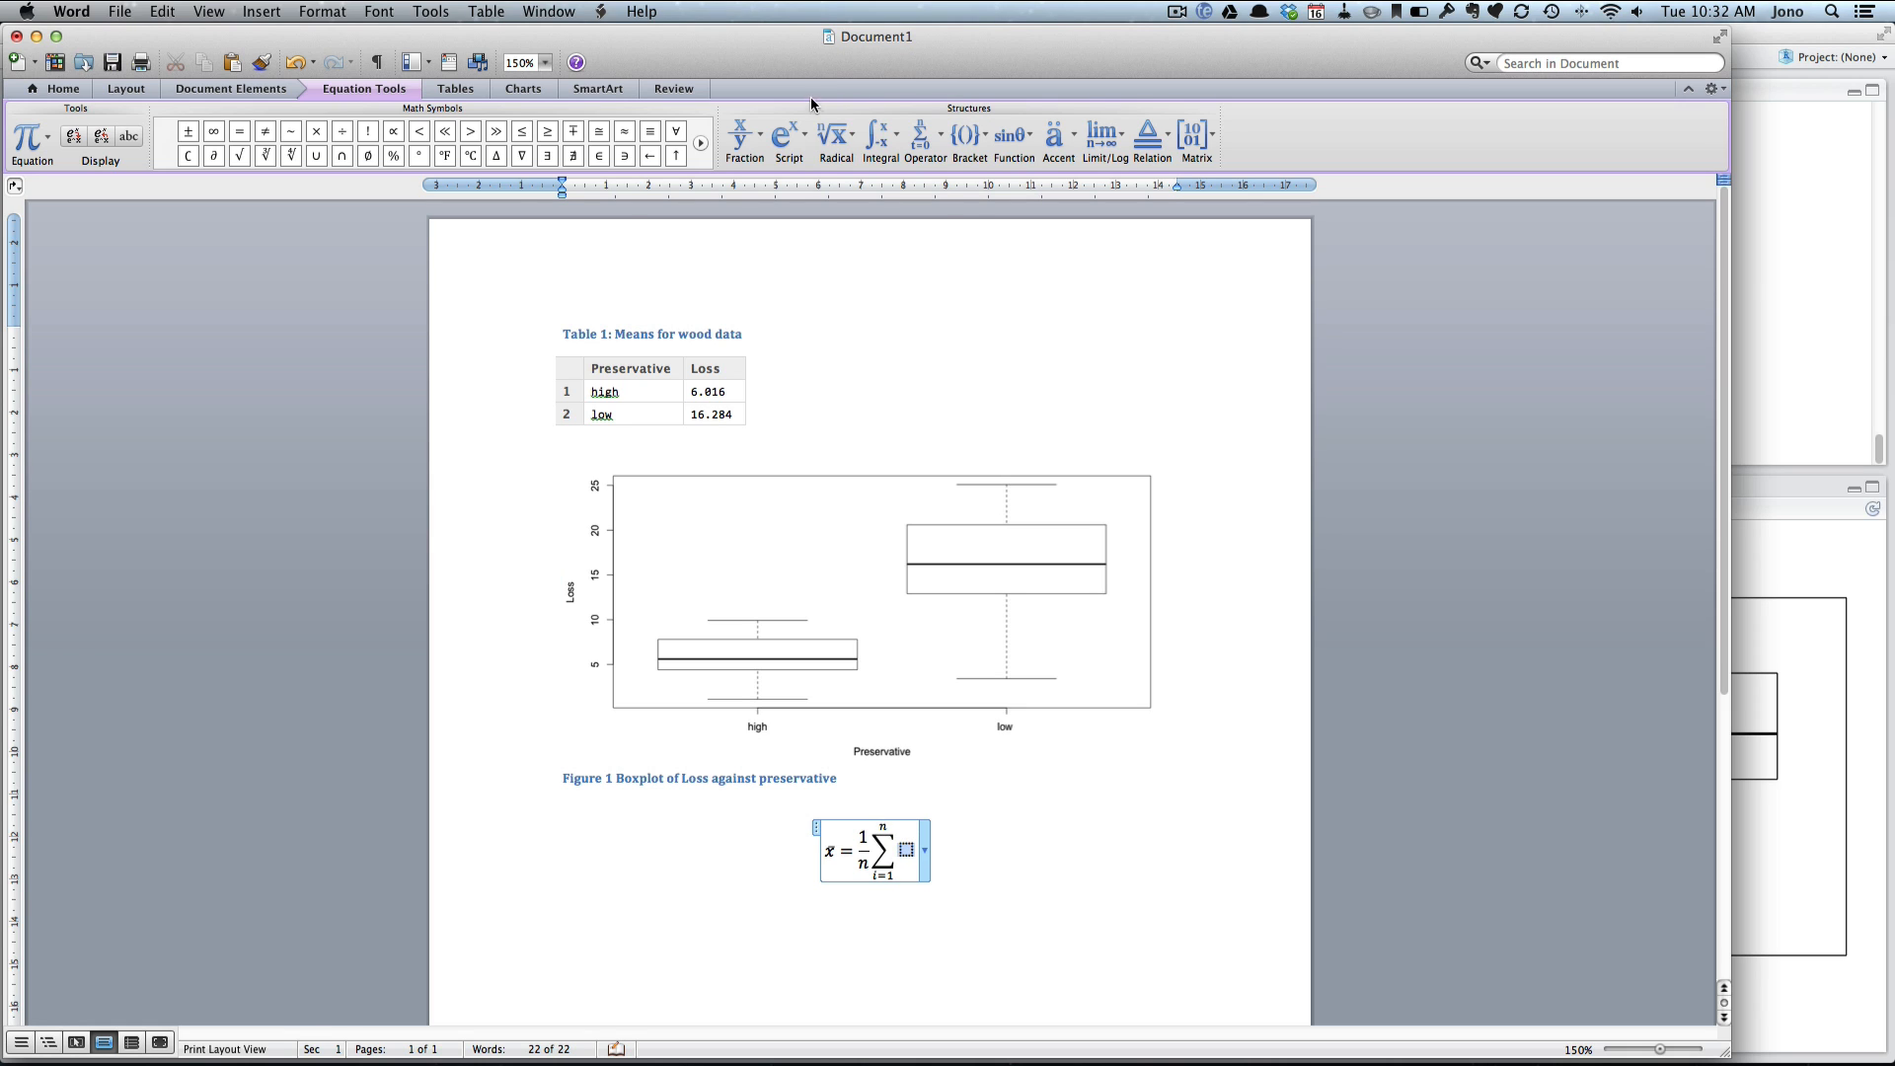
# Fill the summation term with x subscript i and leave the finished equation.
pyautogui.click(773, 130)
pyautogui.click(745, 261)
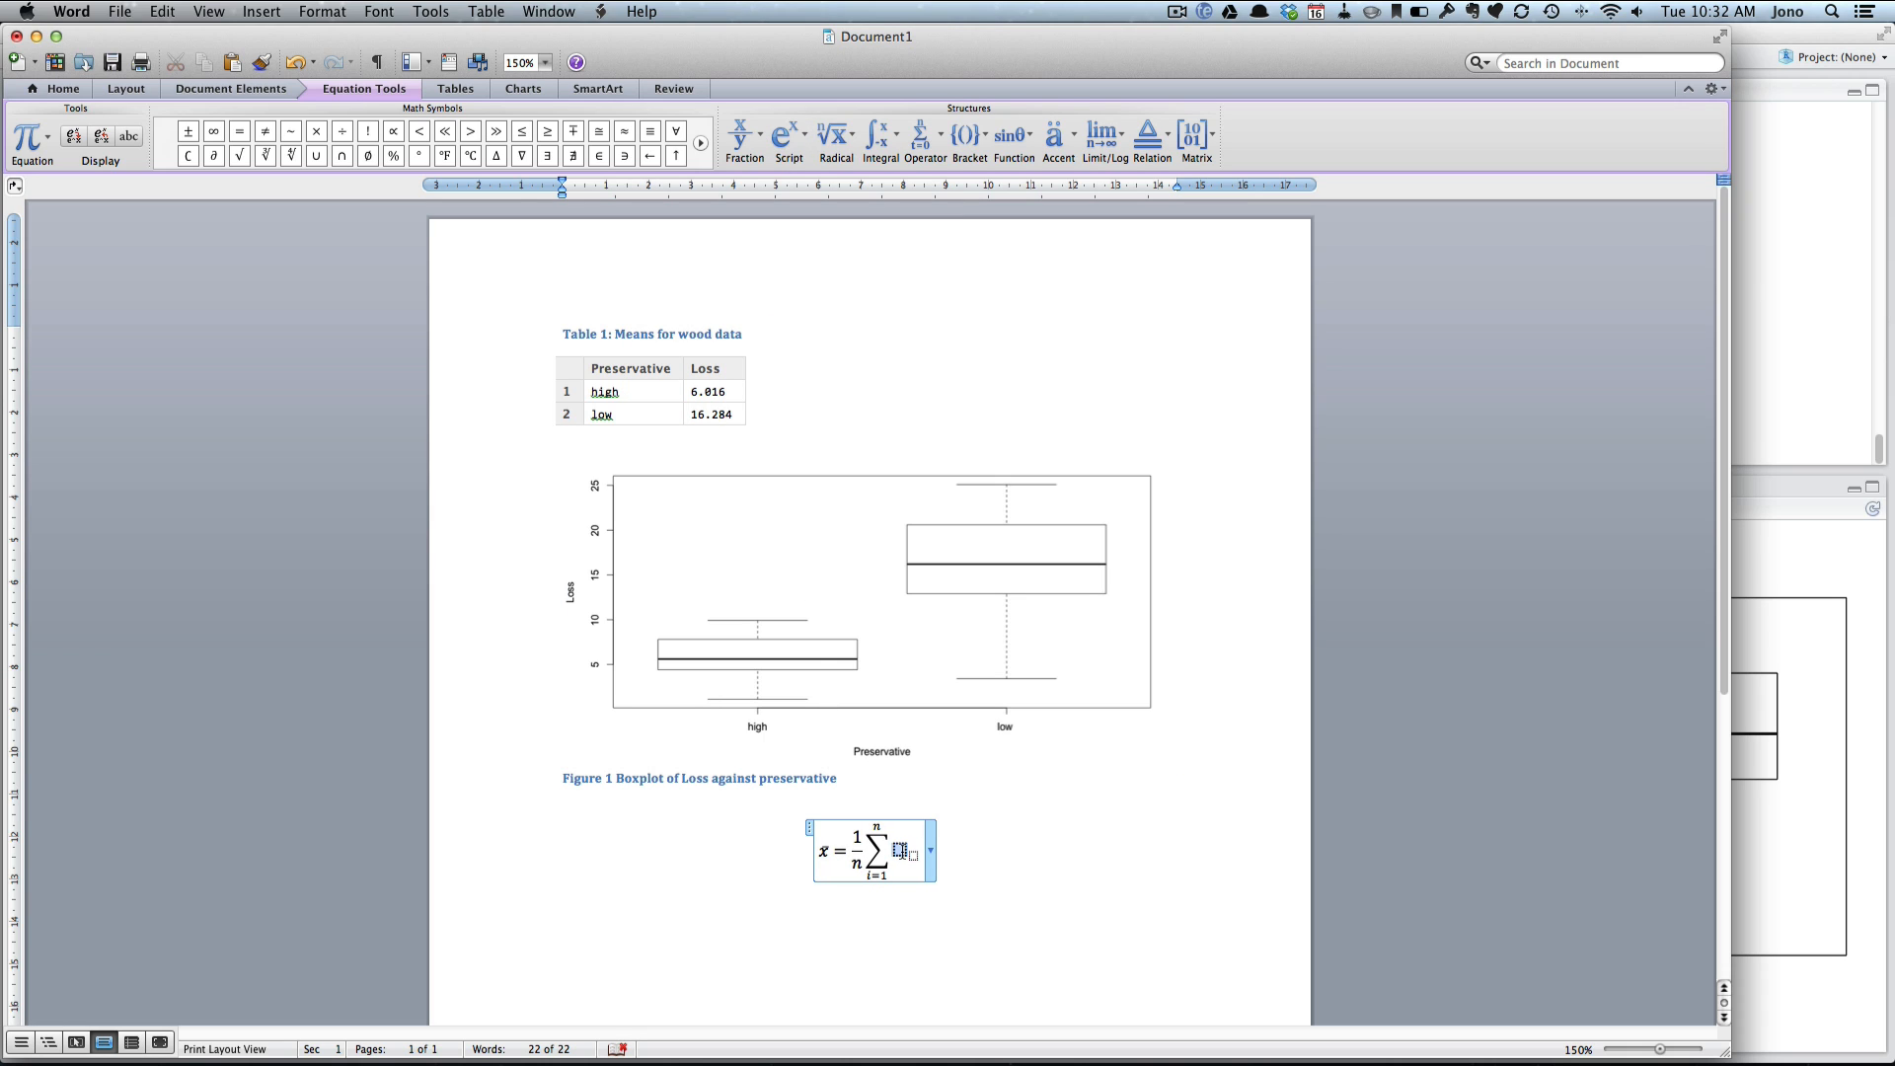
pyautogui.write('x_')
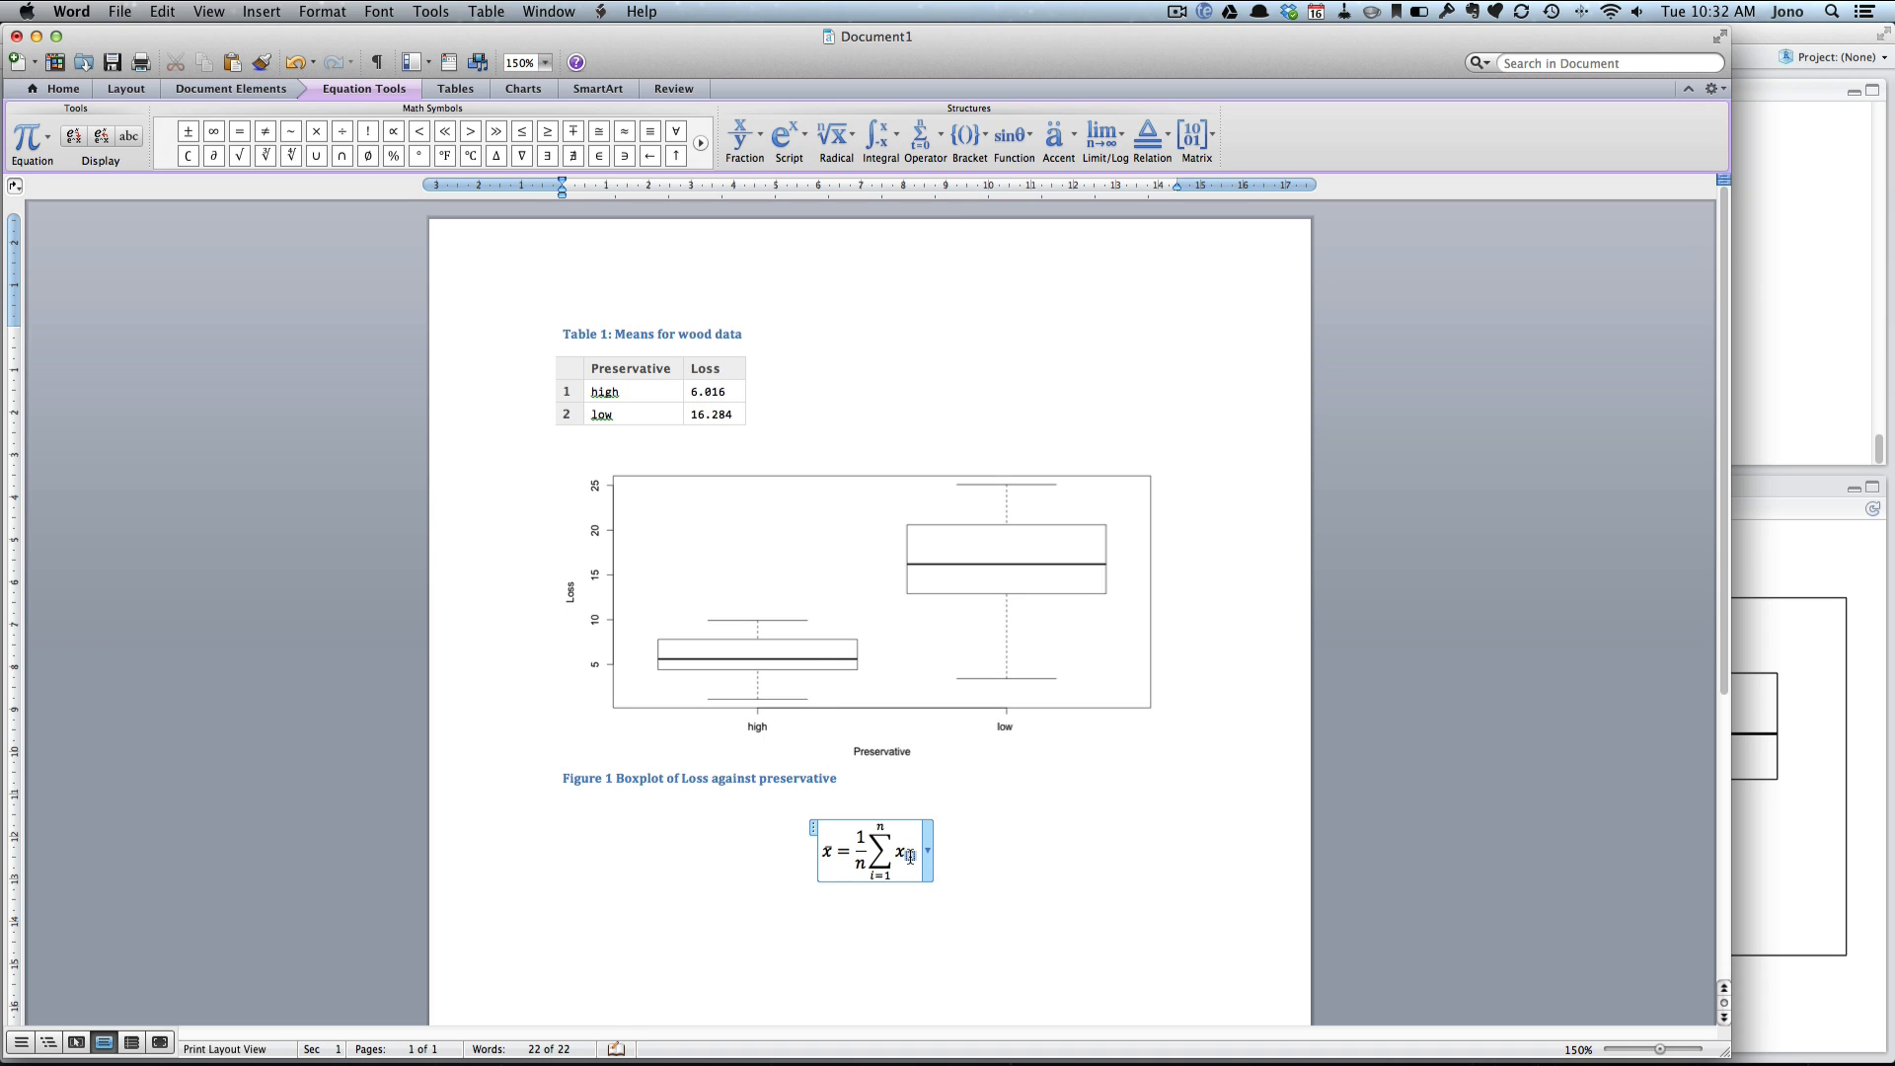
pyautogui.write('i')
pyautogui.click(971, 853)
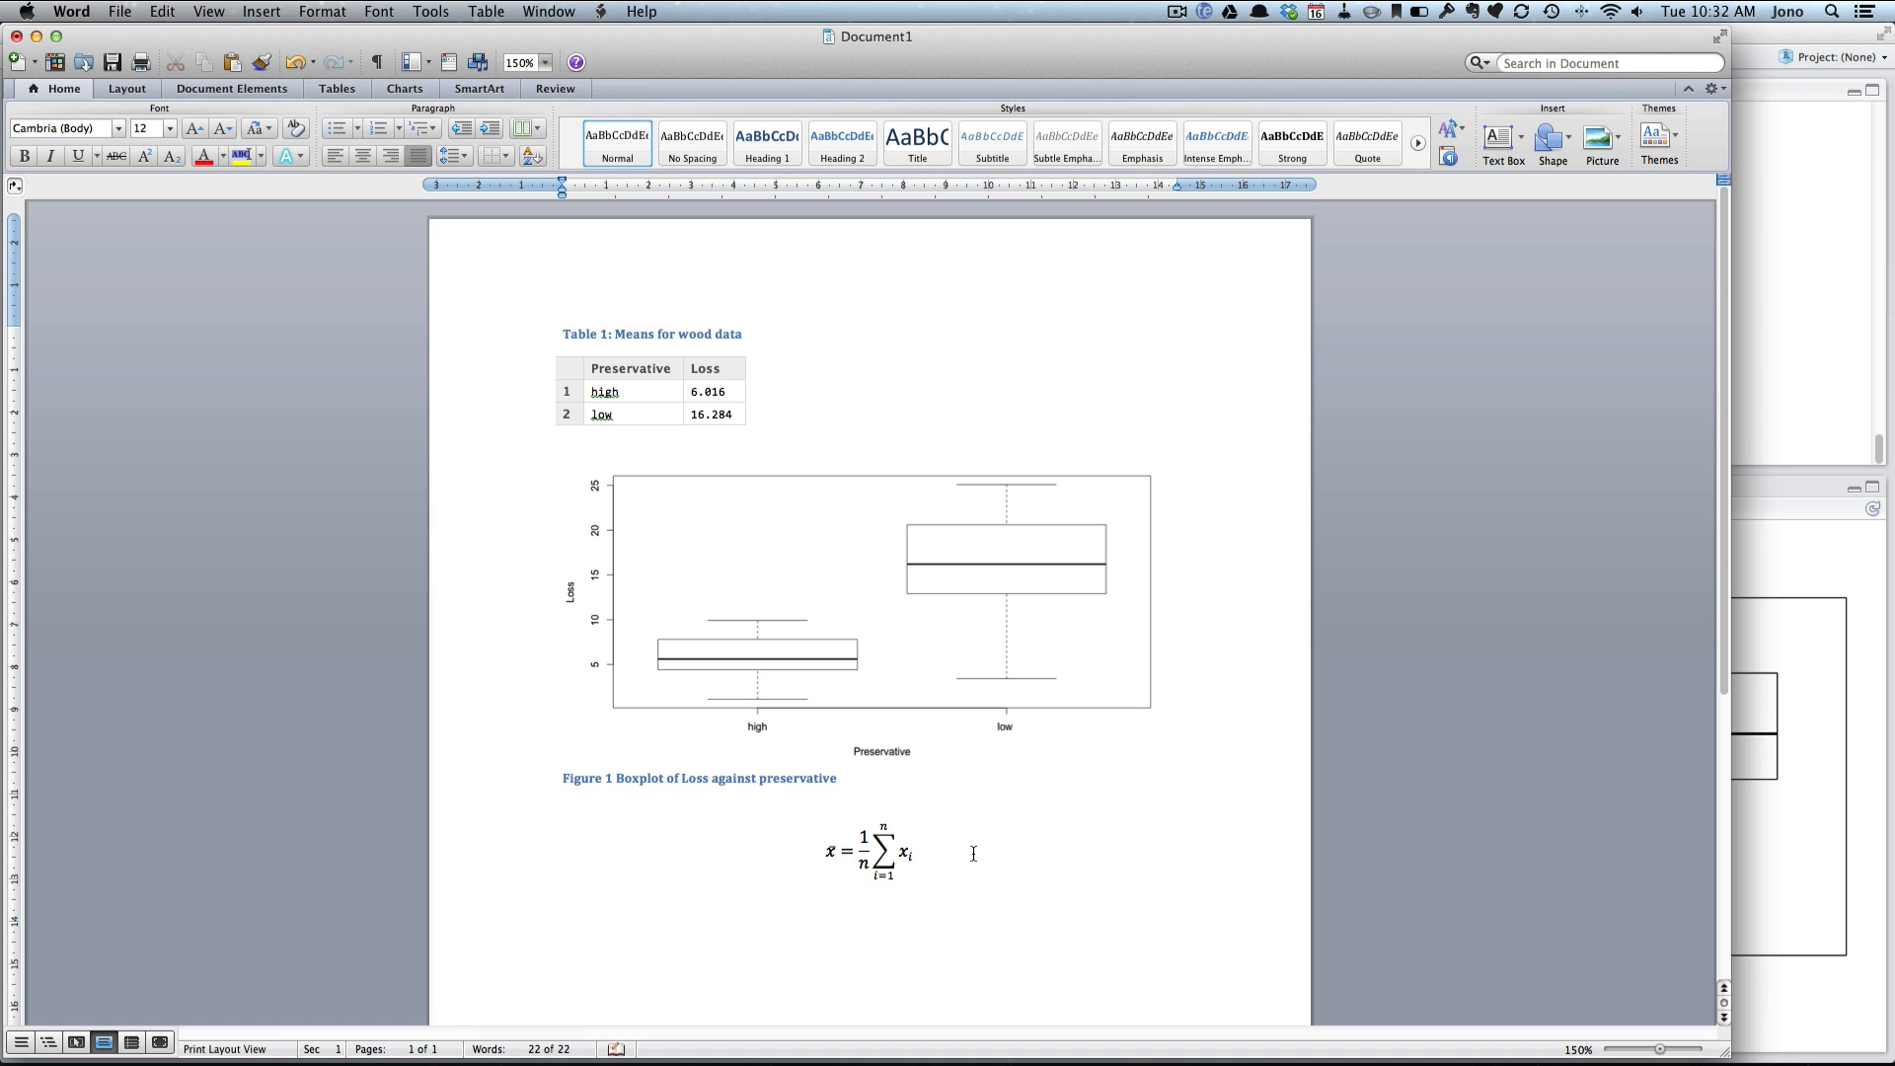